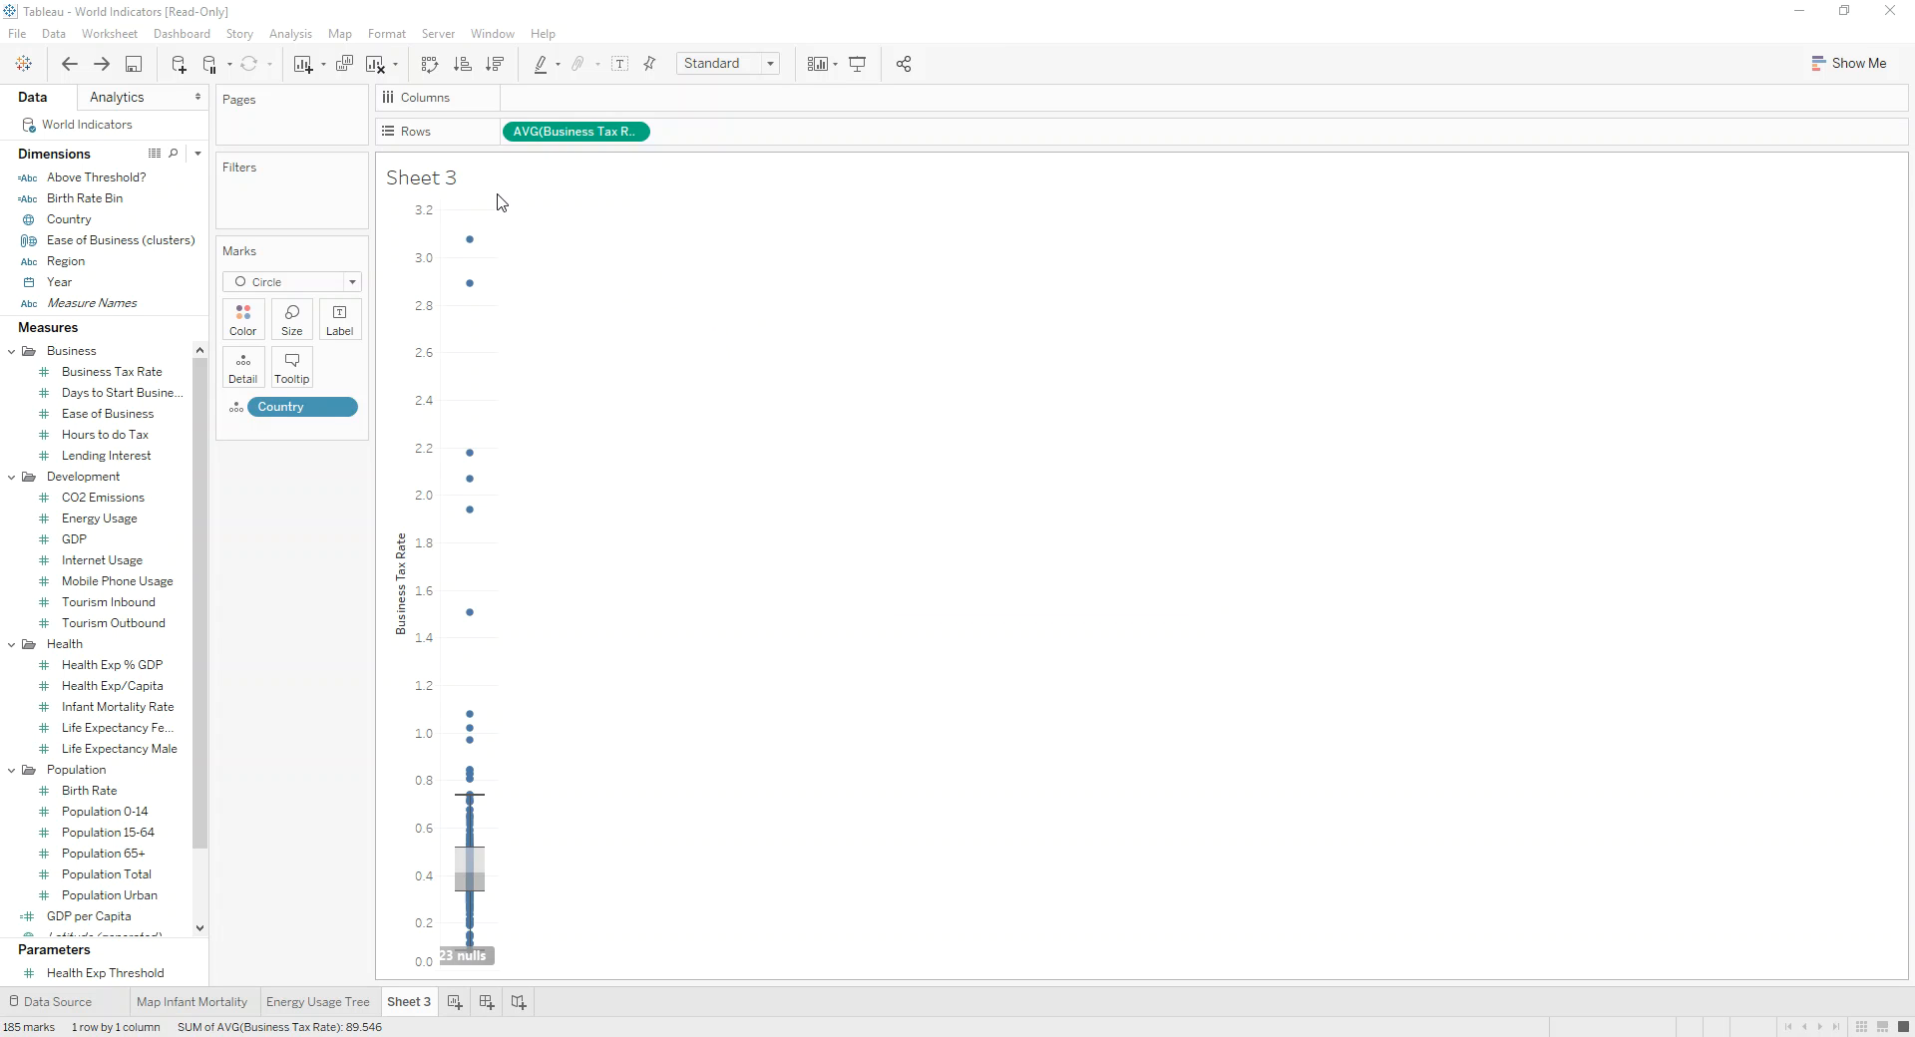
- Rename Sheet 3 as Business Tax Rate
{"action": "double_click", "coordinate": [451, 175]}
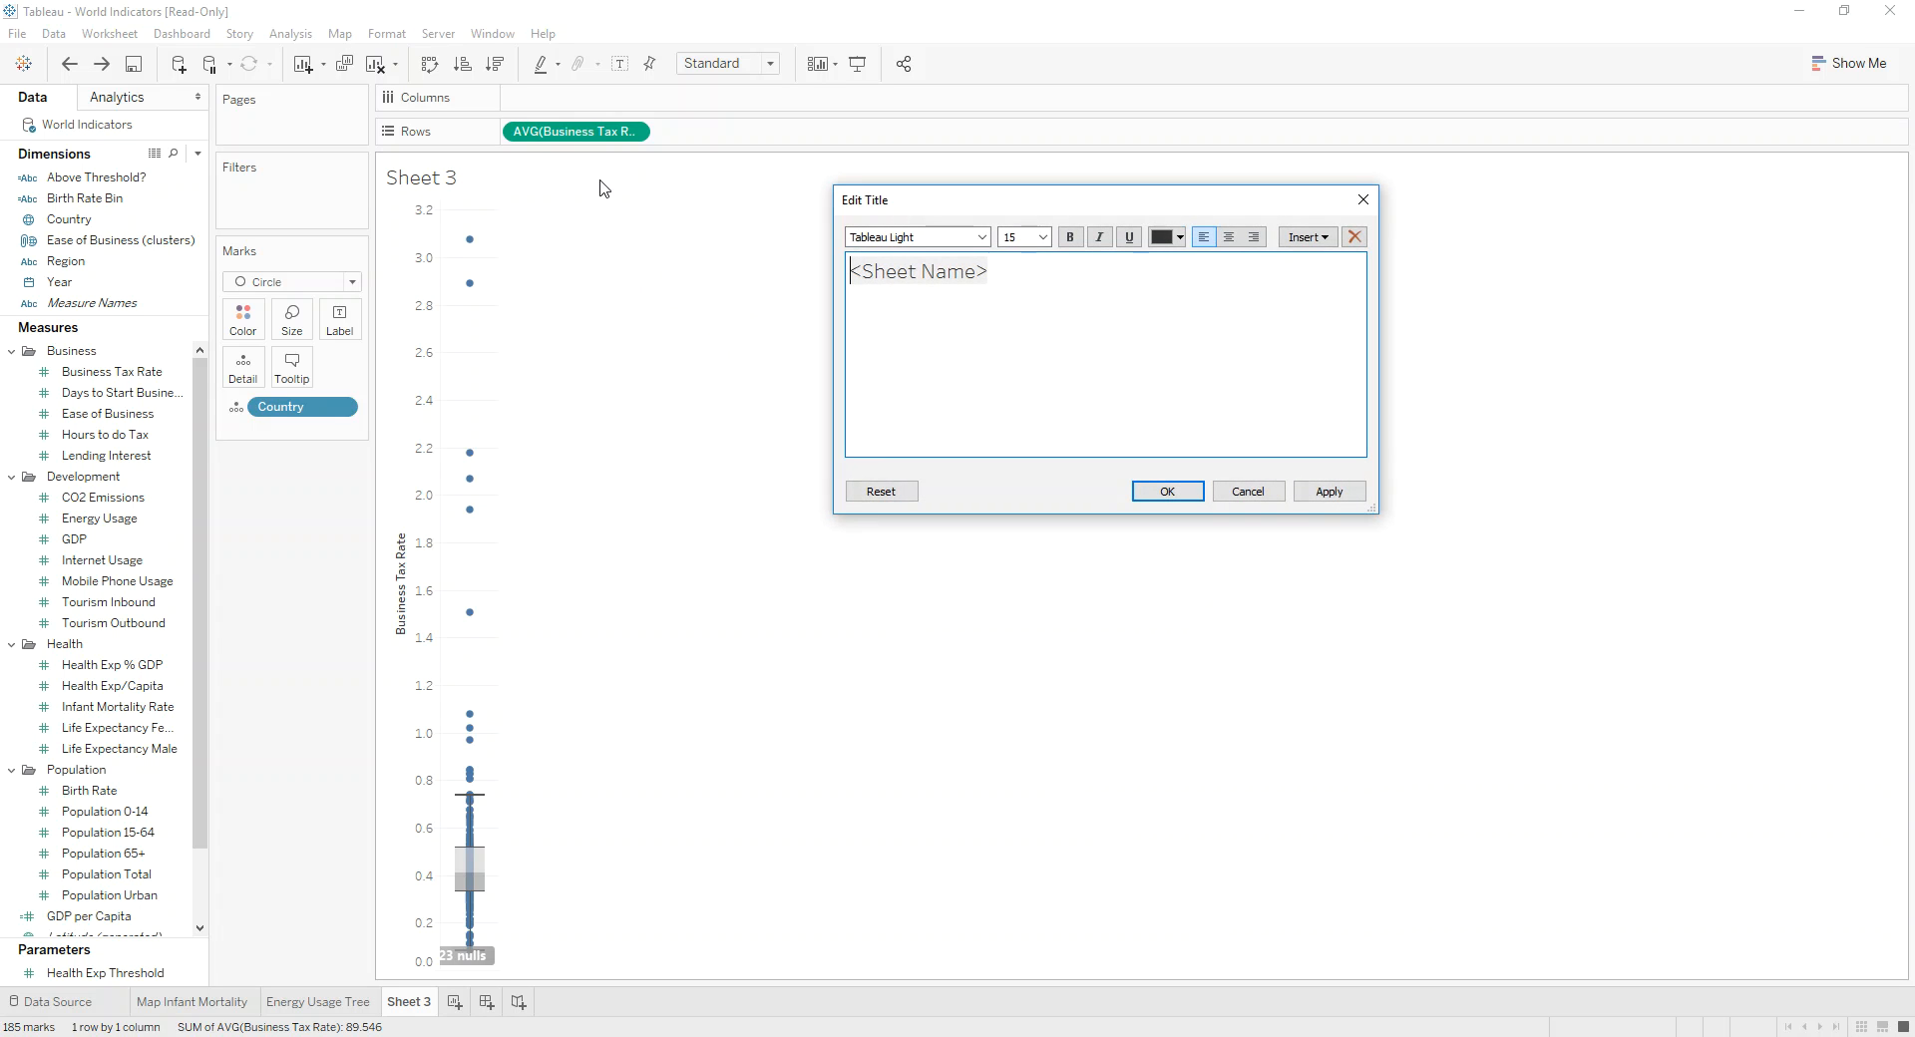
{"action": "left_click", "coordinate": [1247, 492]}
{"action": "double_click", "coordinate": [409, 1001]}
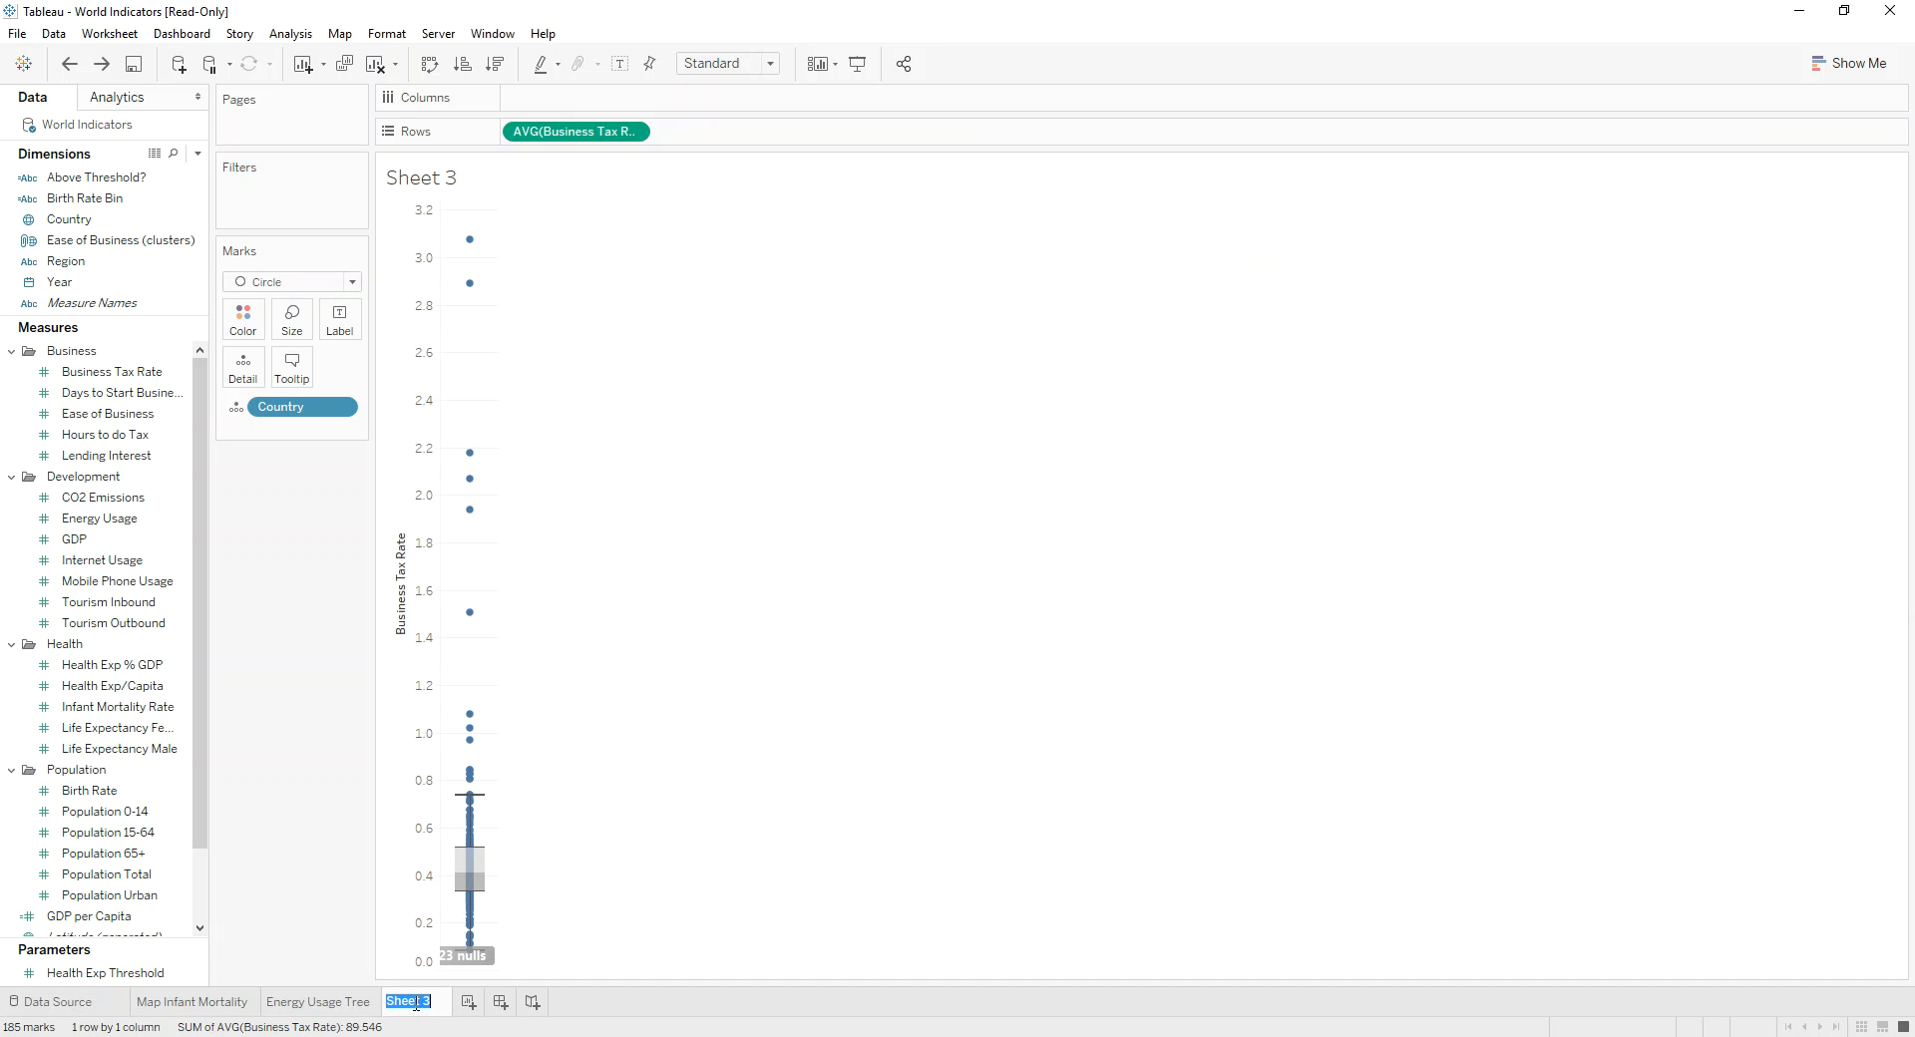
{"action": "type", "text": "Business Tax Rate"}
{"action": "key", "text": "Return"}
- Center the title of the Business Tax Rate sheet
{"action": "double_click", "coordinate": [555, 179]}
{"action": "left_click", "coordinate": [1229, 238]}
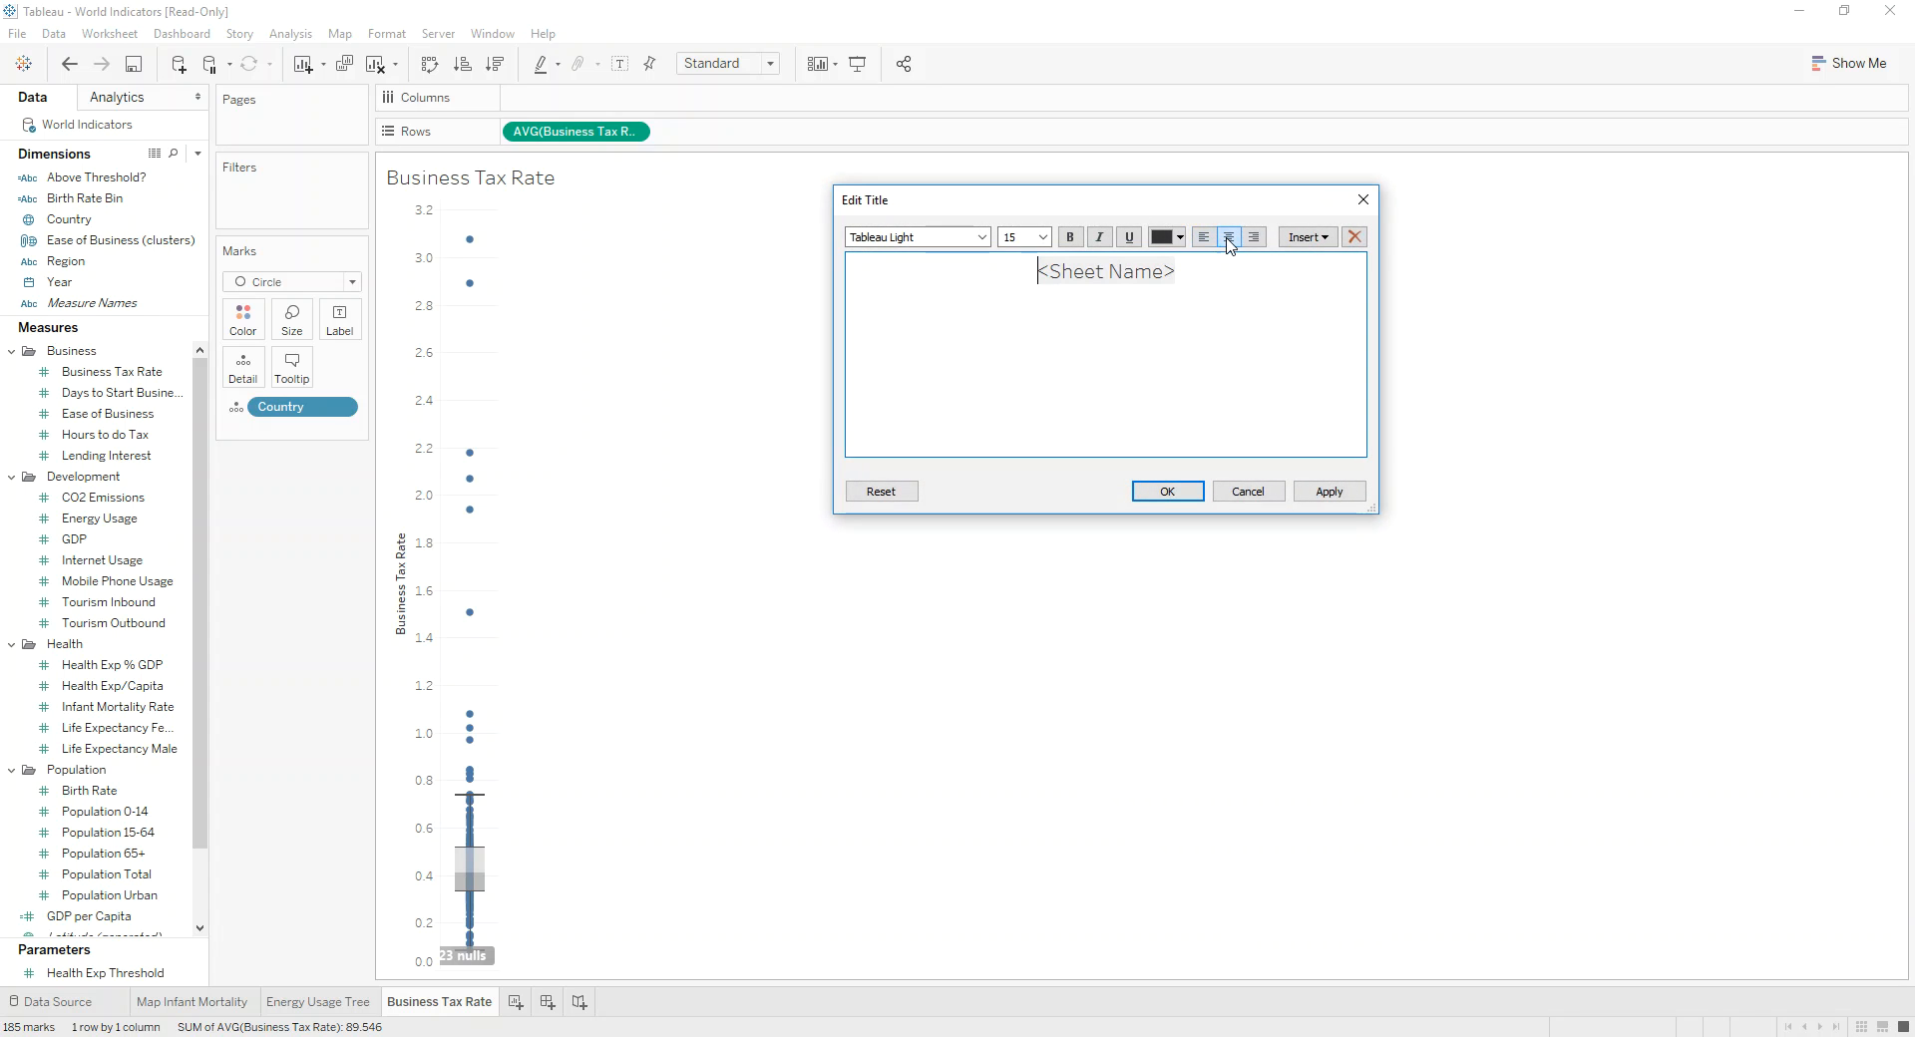
{"action": "left_click", "coordinate": [1328, 490]}
{"action": "left_click", "coordinate": [1164, 491]}
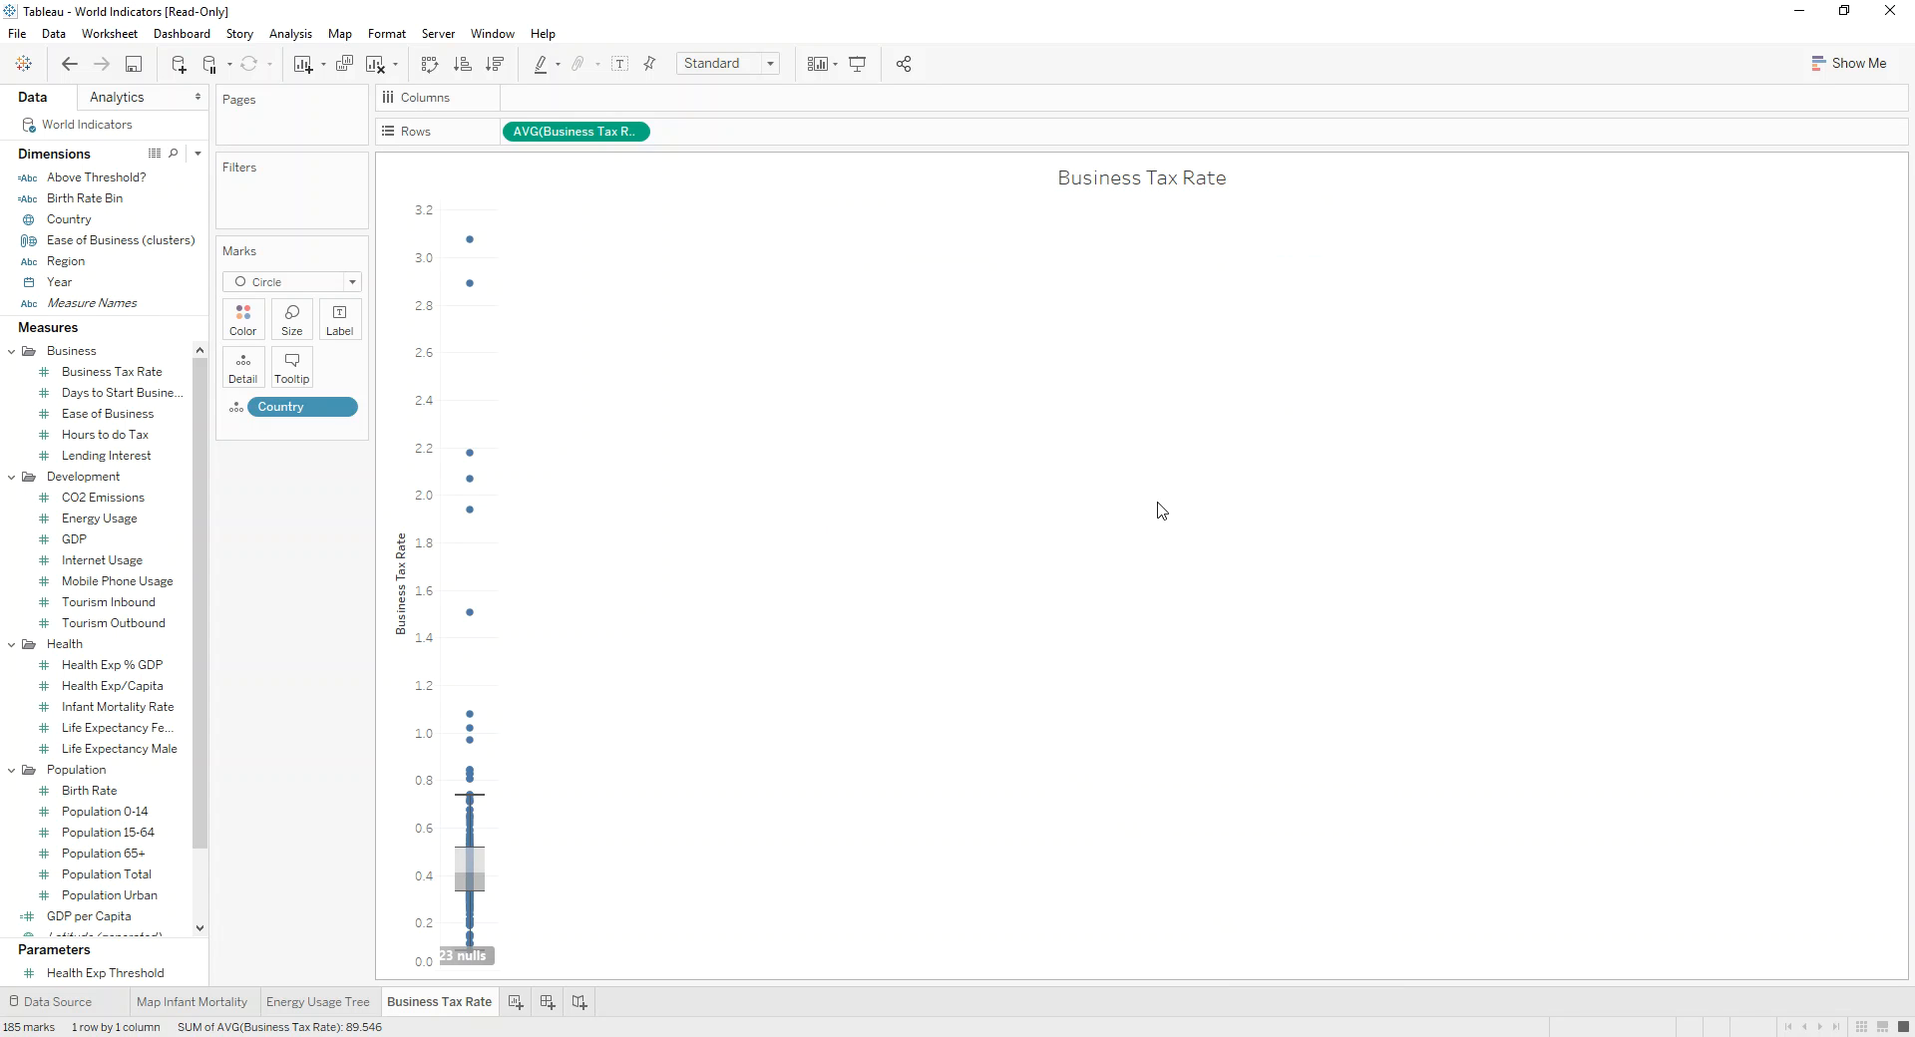
- Center the title of the Energy Usage Tree sheet
{"action": "mouse_move", "coordinate": [315, 1013]}
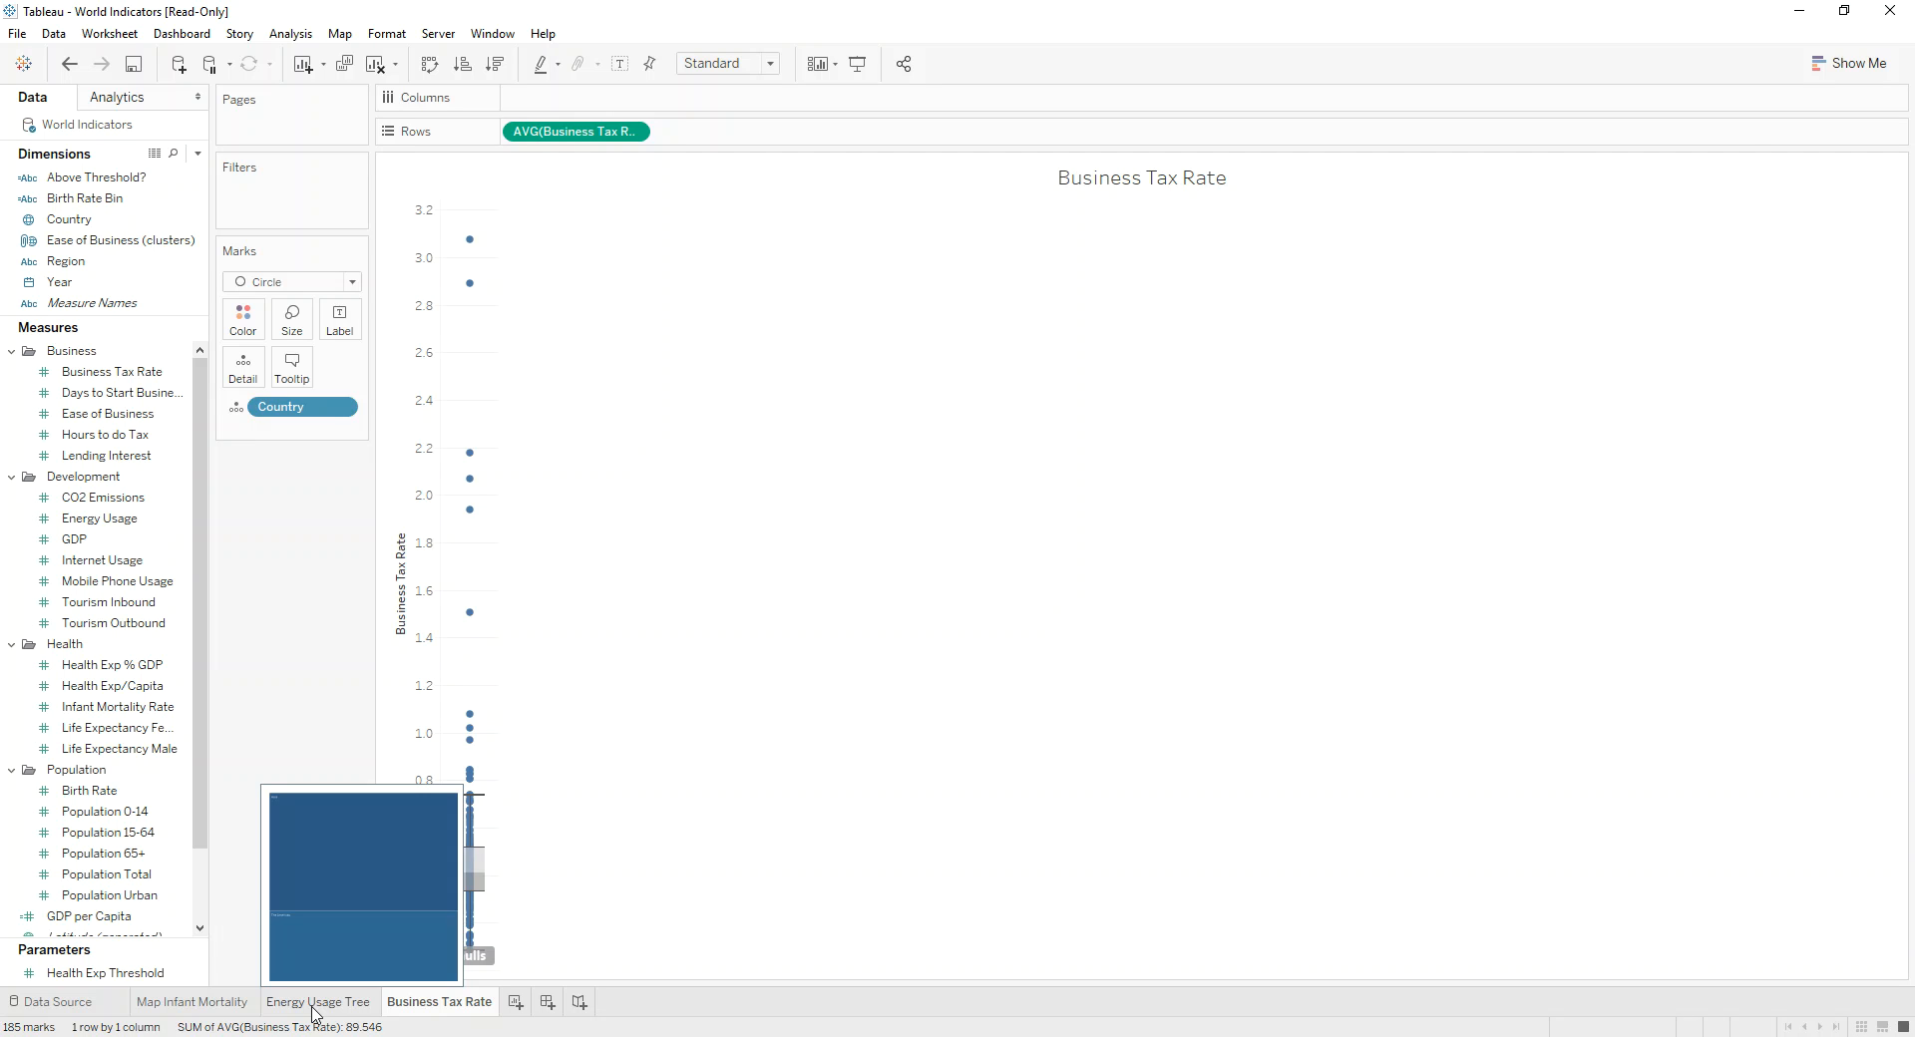
{"action": "left_click", "coordinate": [314, 1013]}
{"action": "double_click", "coordinate": [688, 192]}
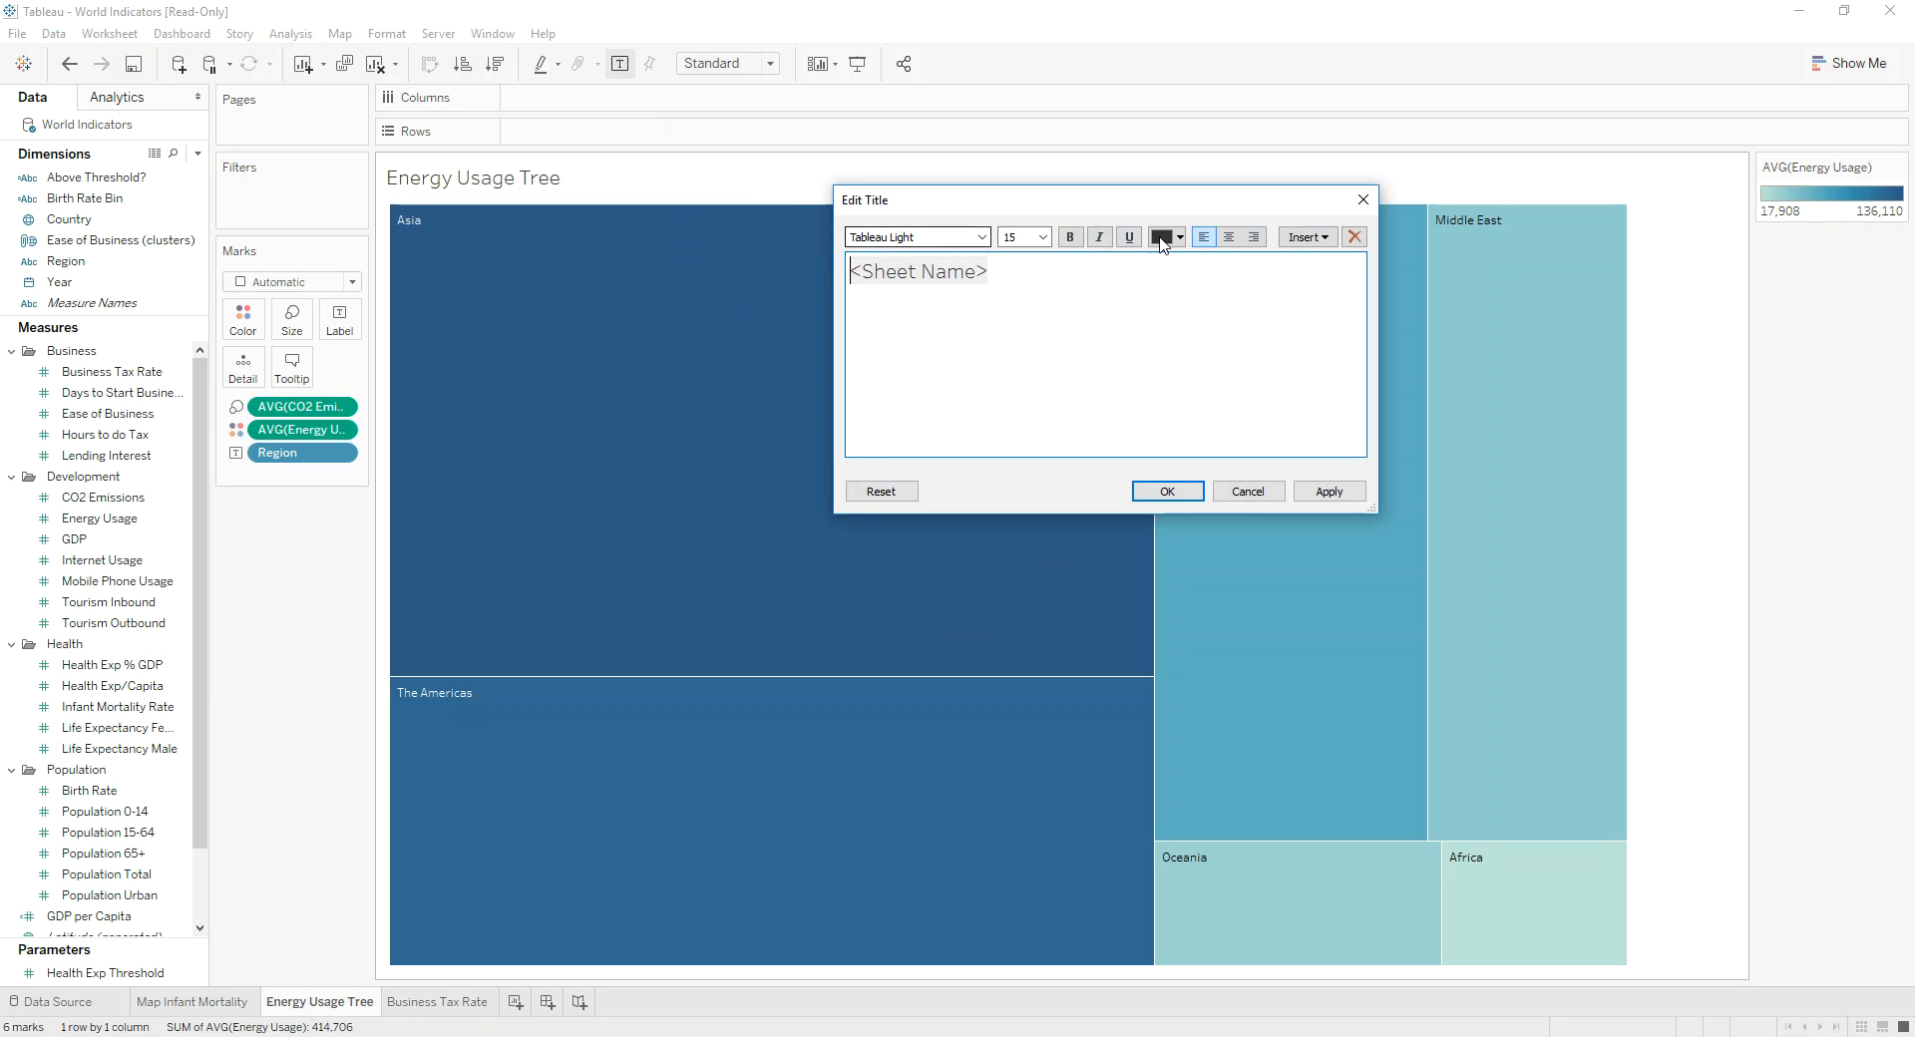
{"action": "left_click", "coordinate": [1228, 236]}
{"action": "left_click", "coordinate": [1330, 490]}
{"action": "left_click", "coordinate": [1166, 491]}
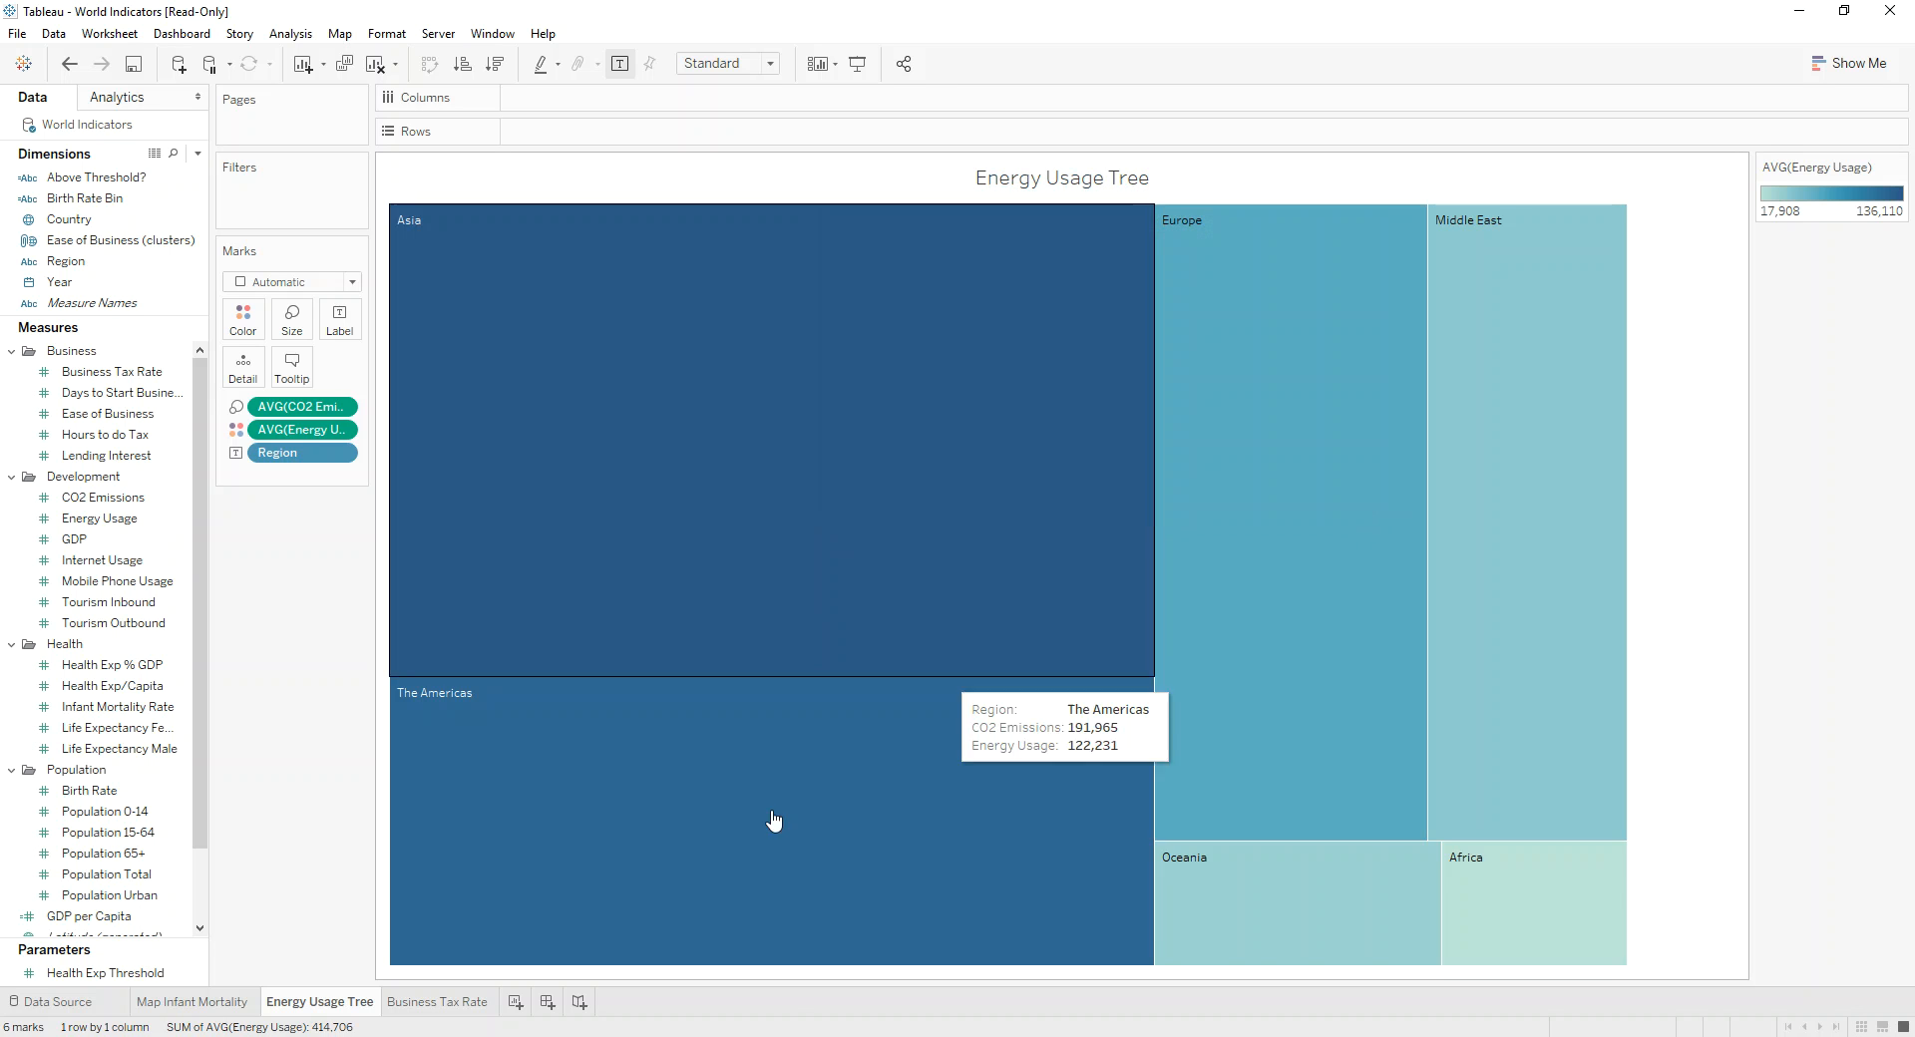
- Center the title of the Map Infant Mortality sheet
{"action": "left_click", "coordinate": [169, 1005]}
{"action": "double_click", "coordinate": [898, 177]}
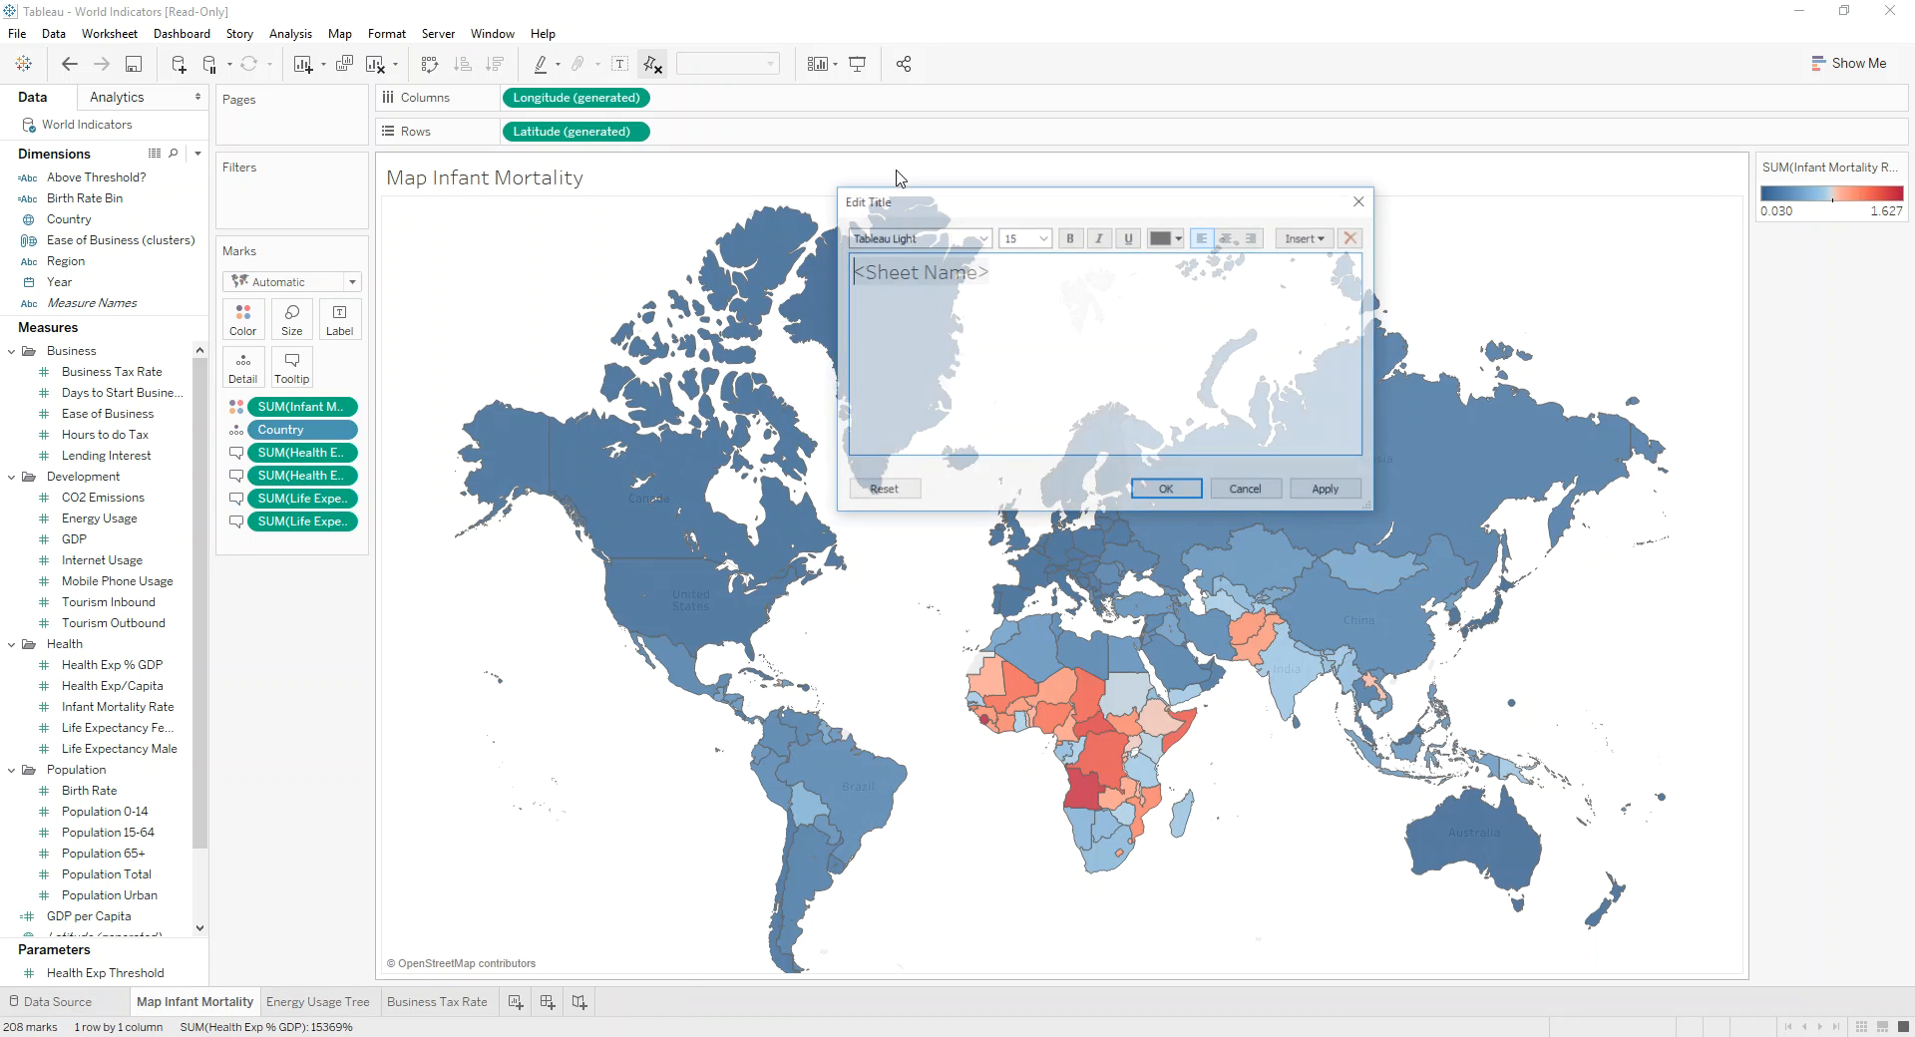
{"action": "left_click", "coordinate": [1229, 236]}
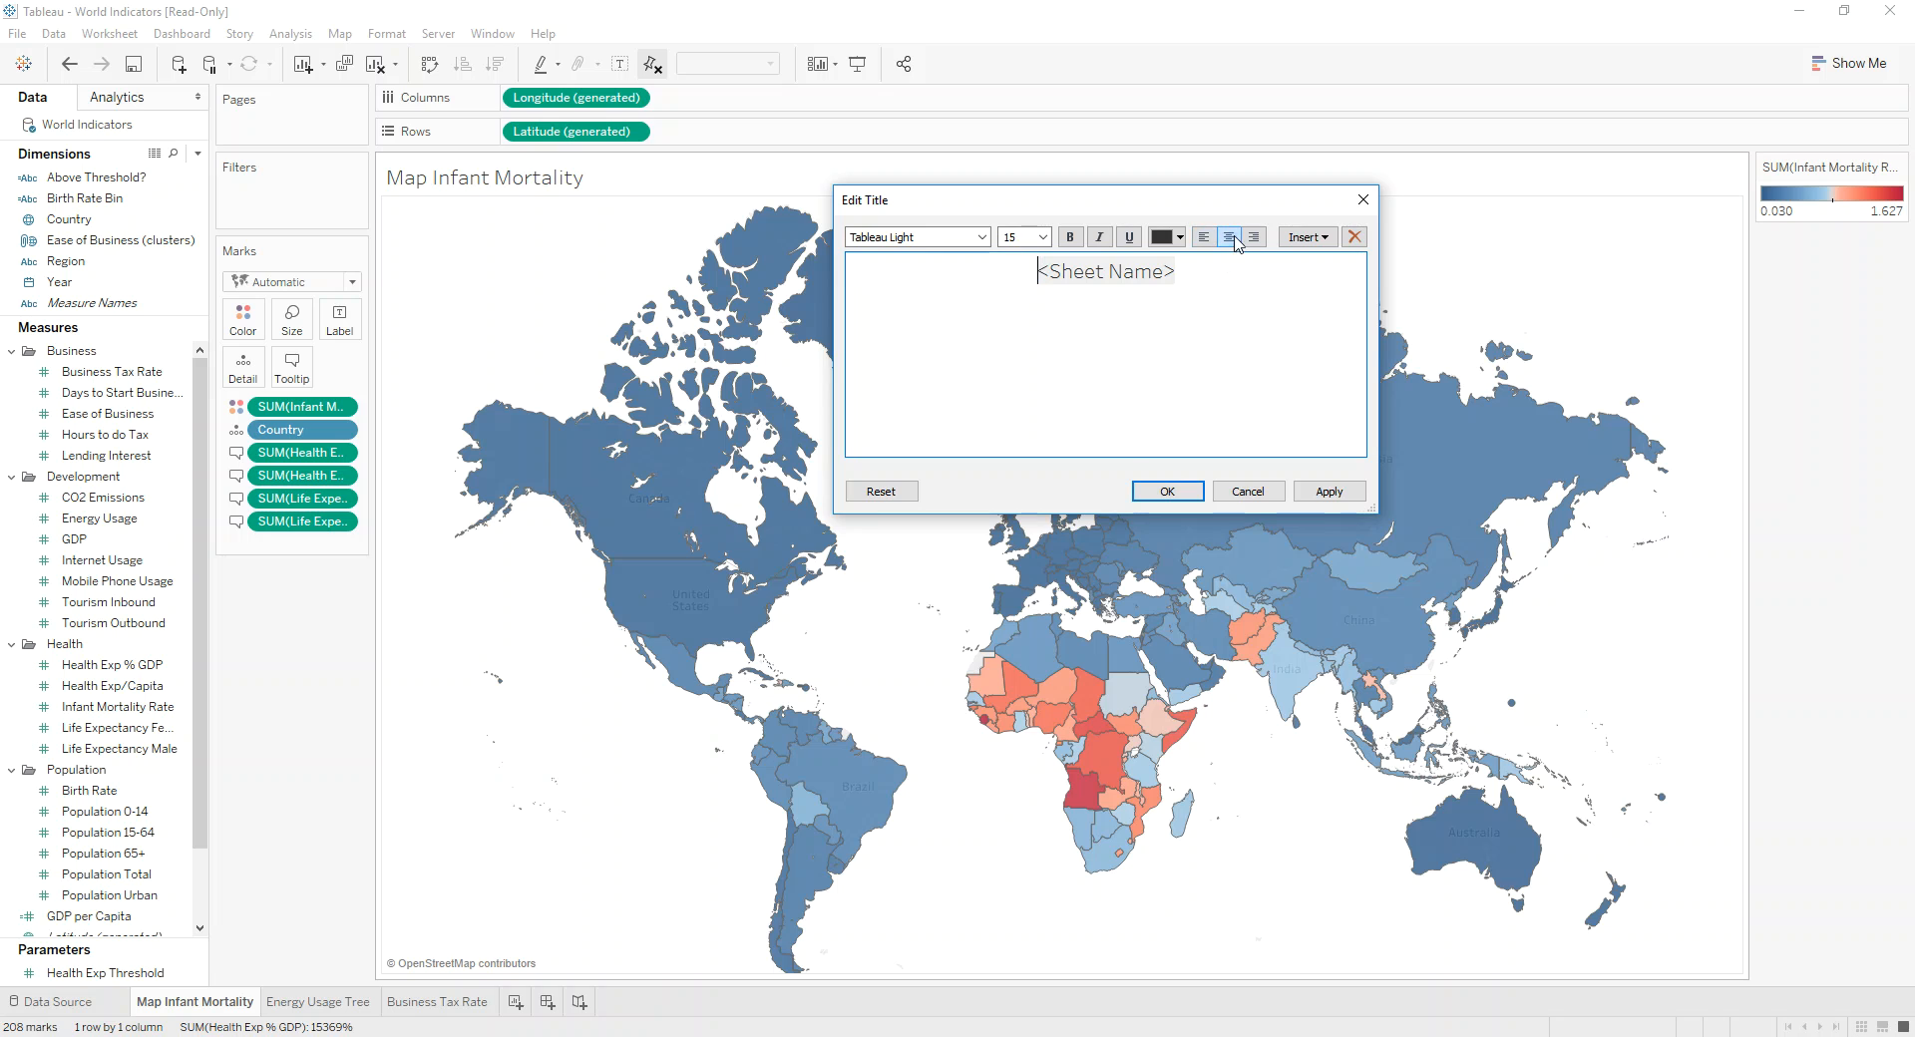
{"action": "left_click", "coordinate": [1330, 491]}
{"action": "left_click", "coordinate": [1167, 491]}
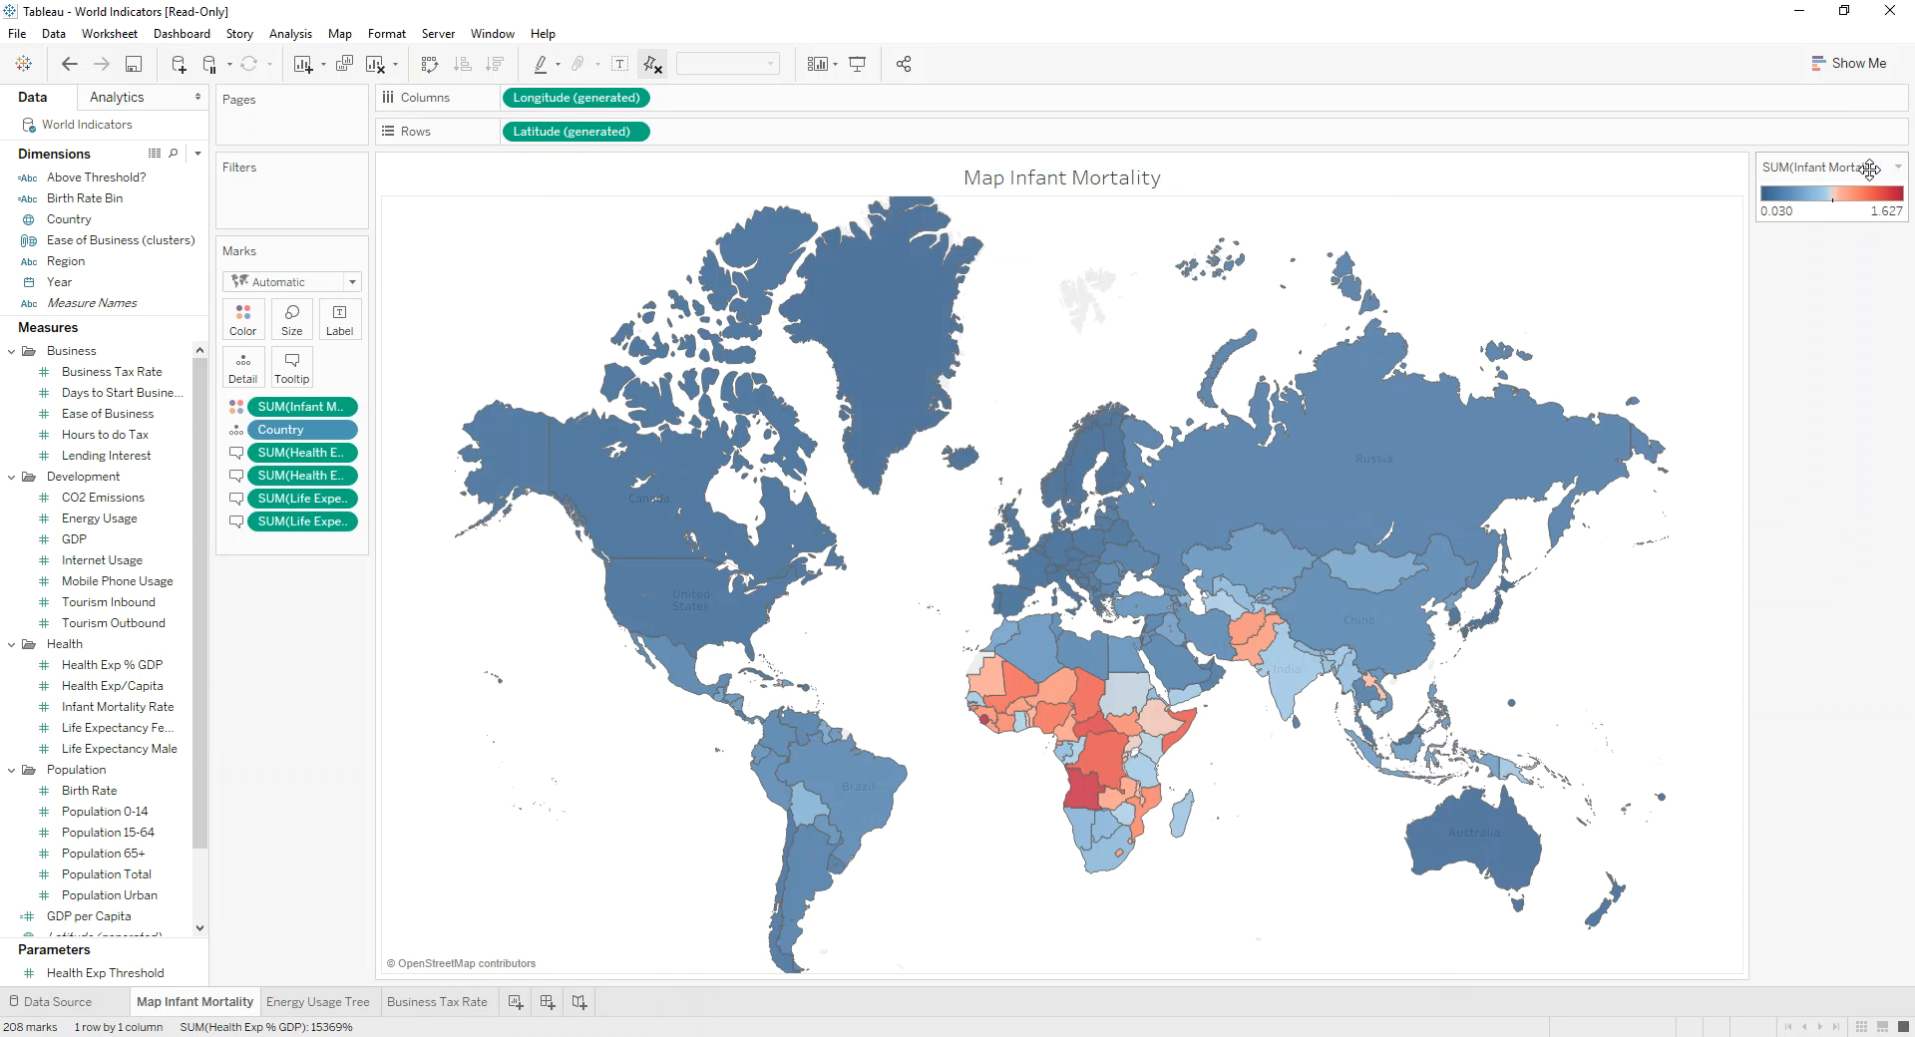
- Create a new dashboard and place the Map Infant Mortality sheet on it
{"action": "left_click", "coordinate": [351, 1002]}
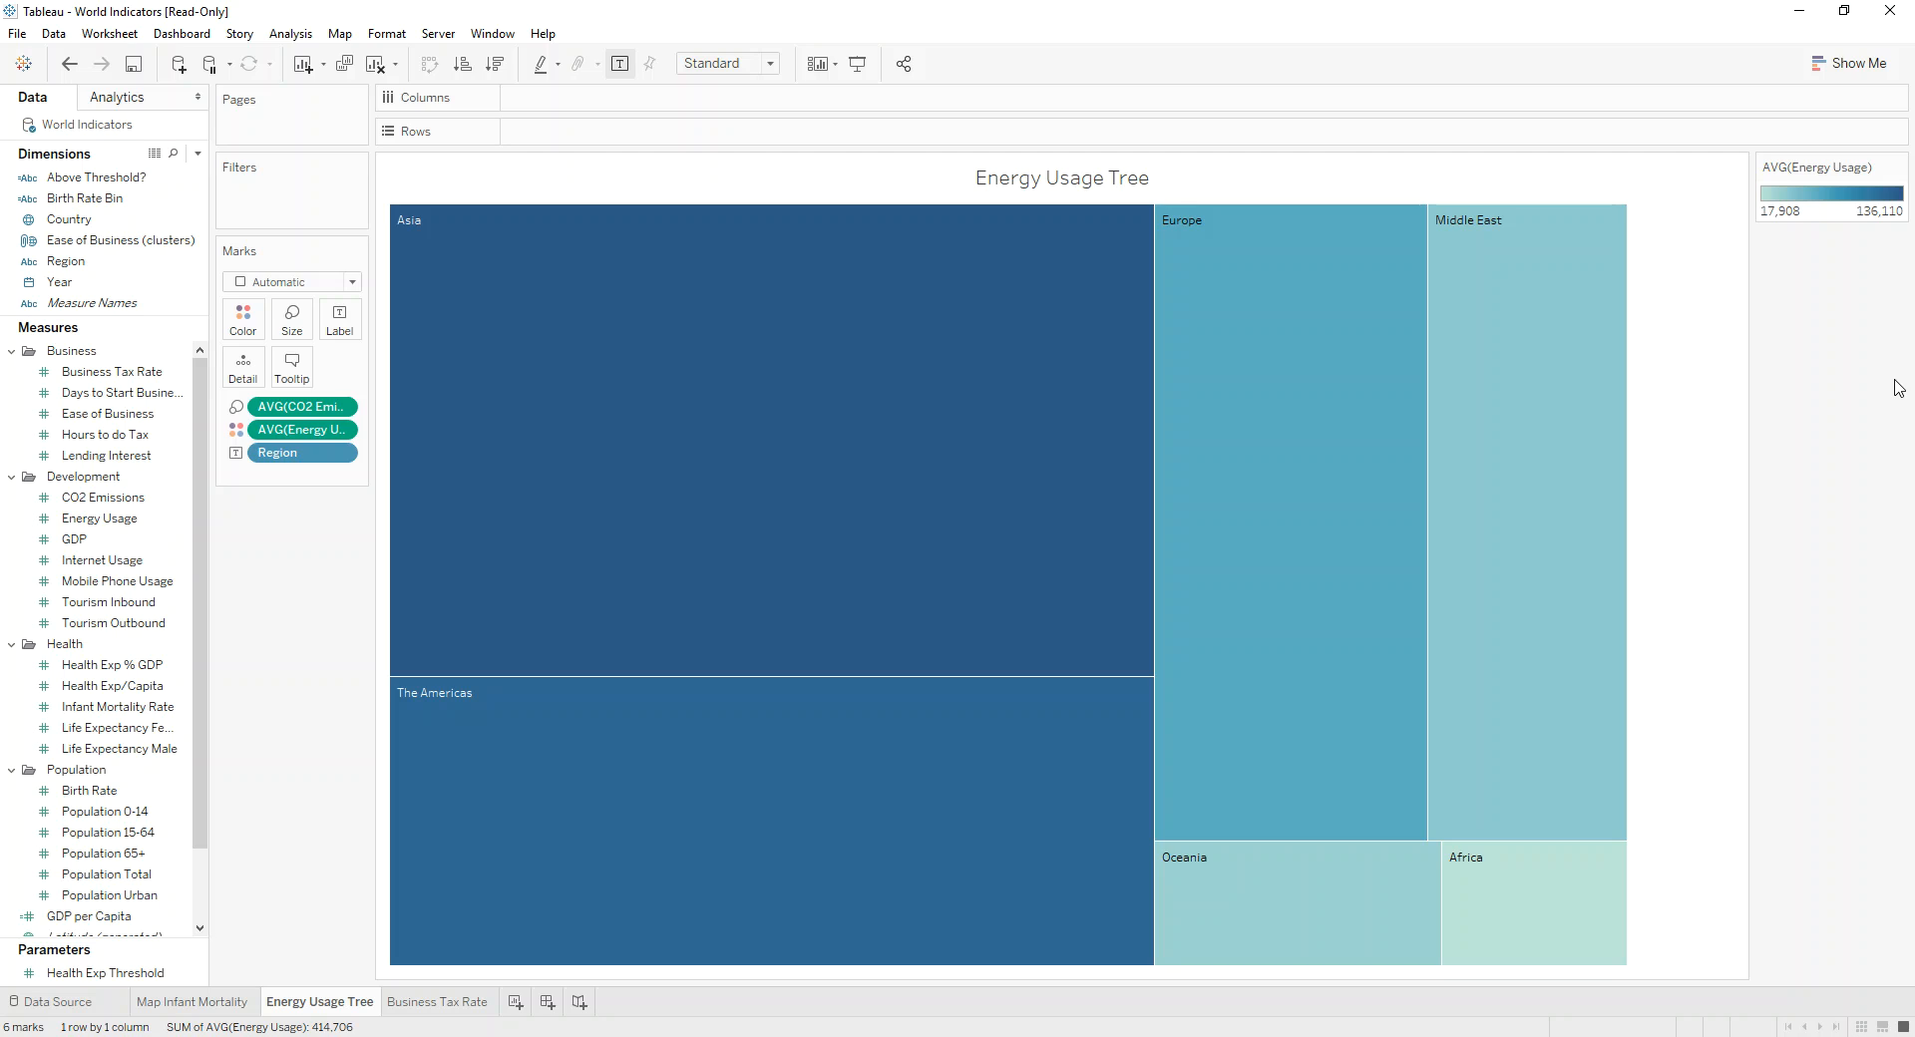
{"action": "left_click", "coordinate": [451, 1007]}
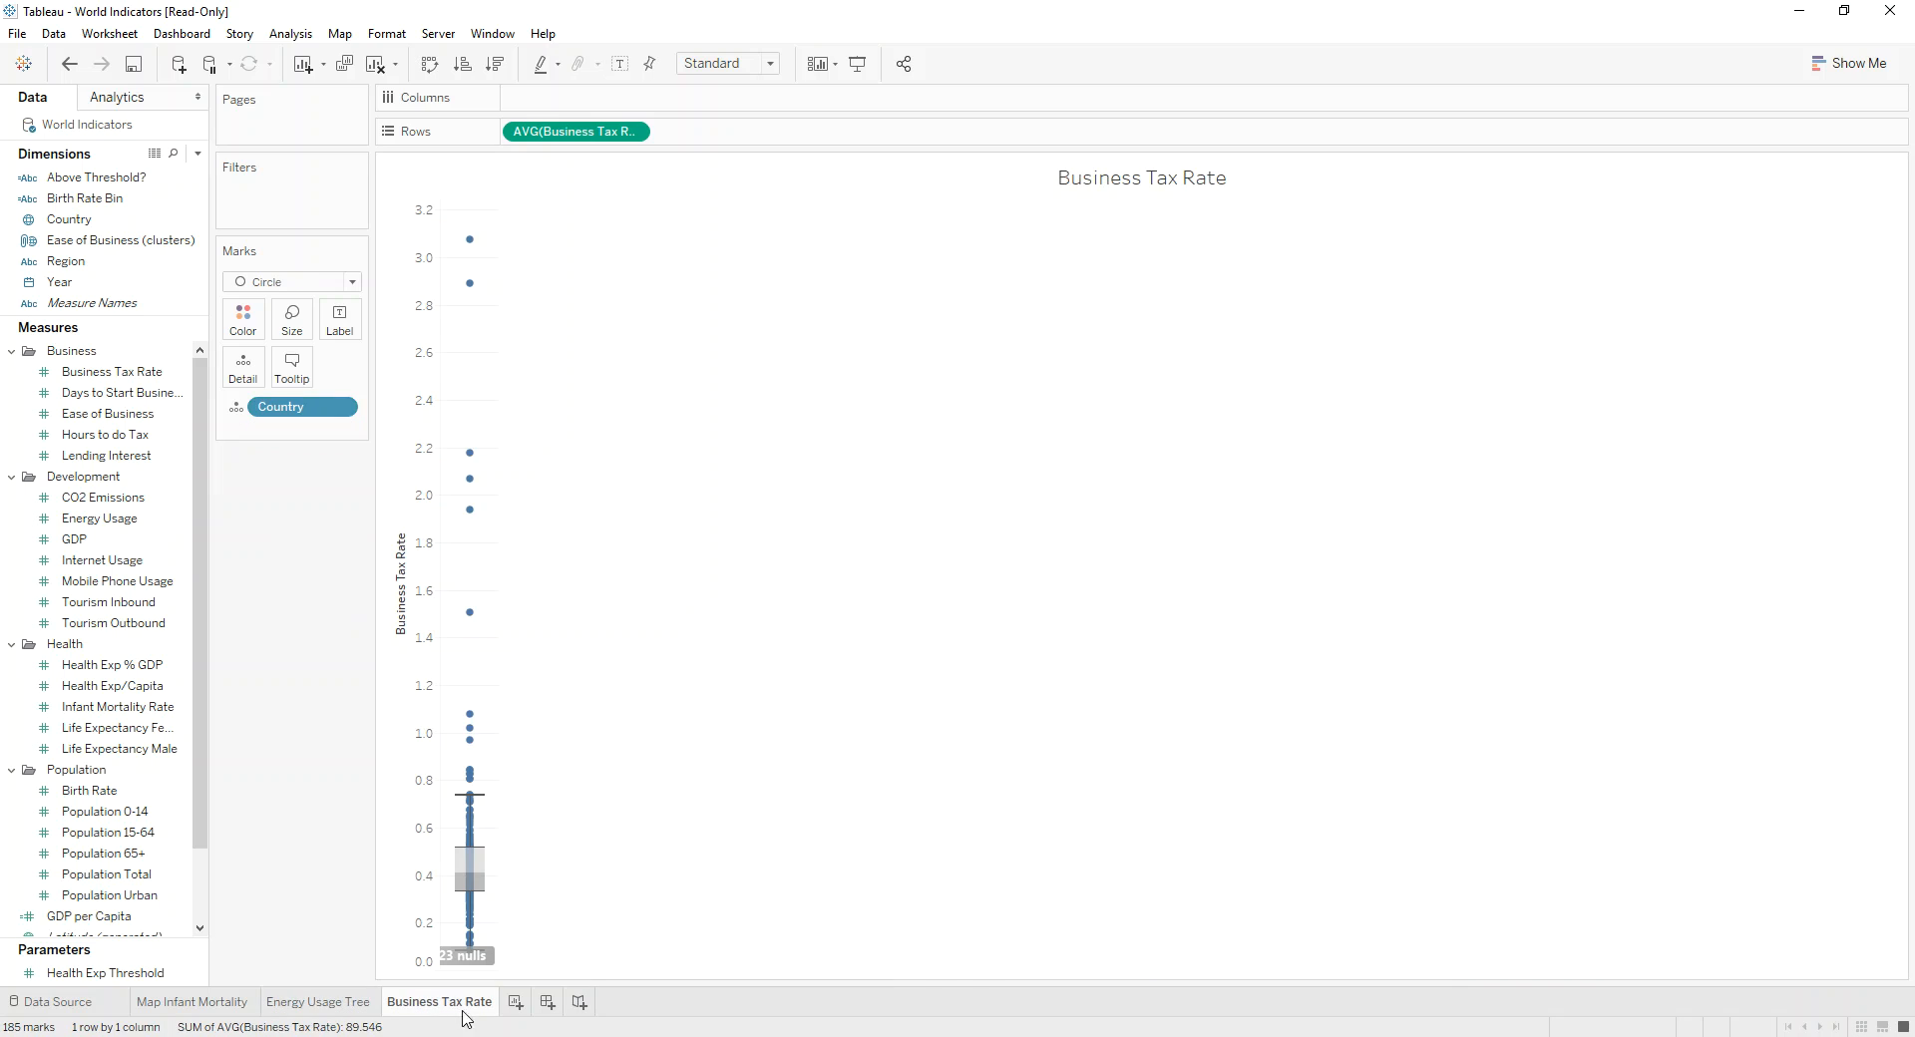
{"action": "left_click", "coordinate": [547, 1002]}
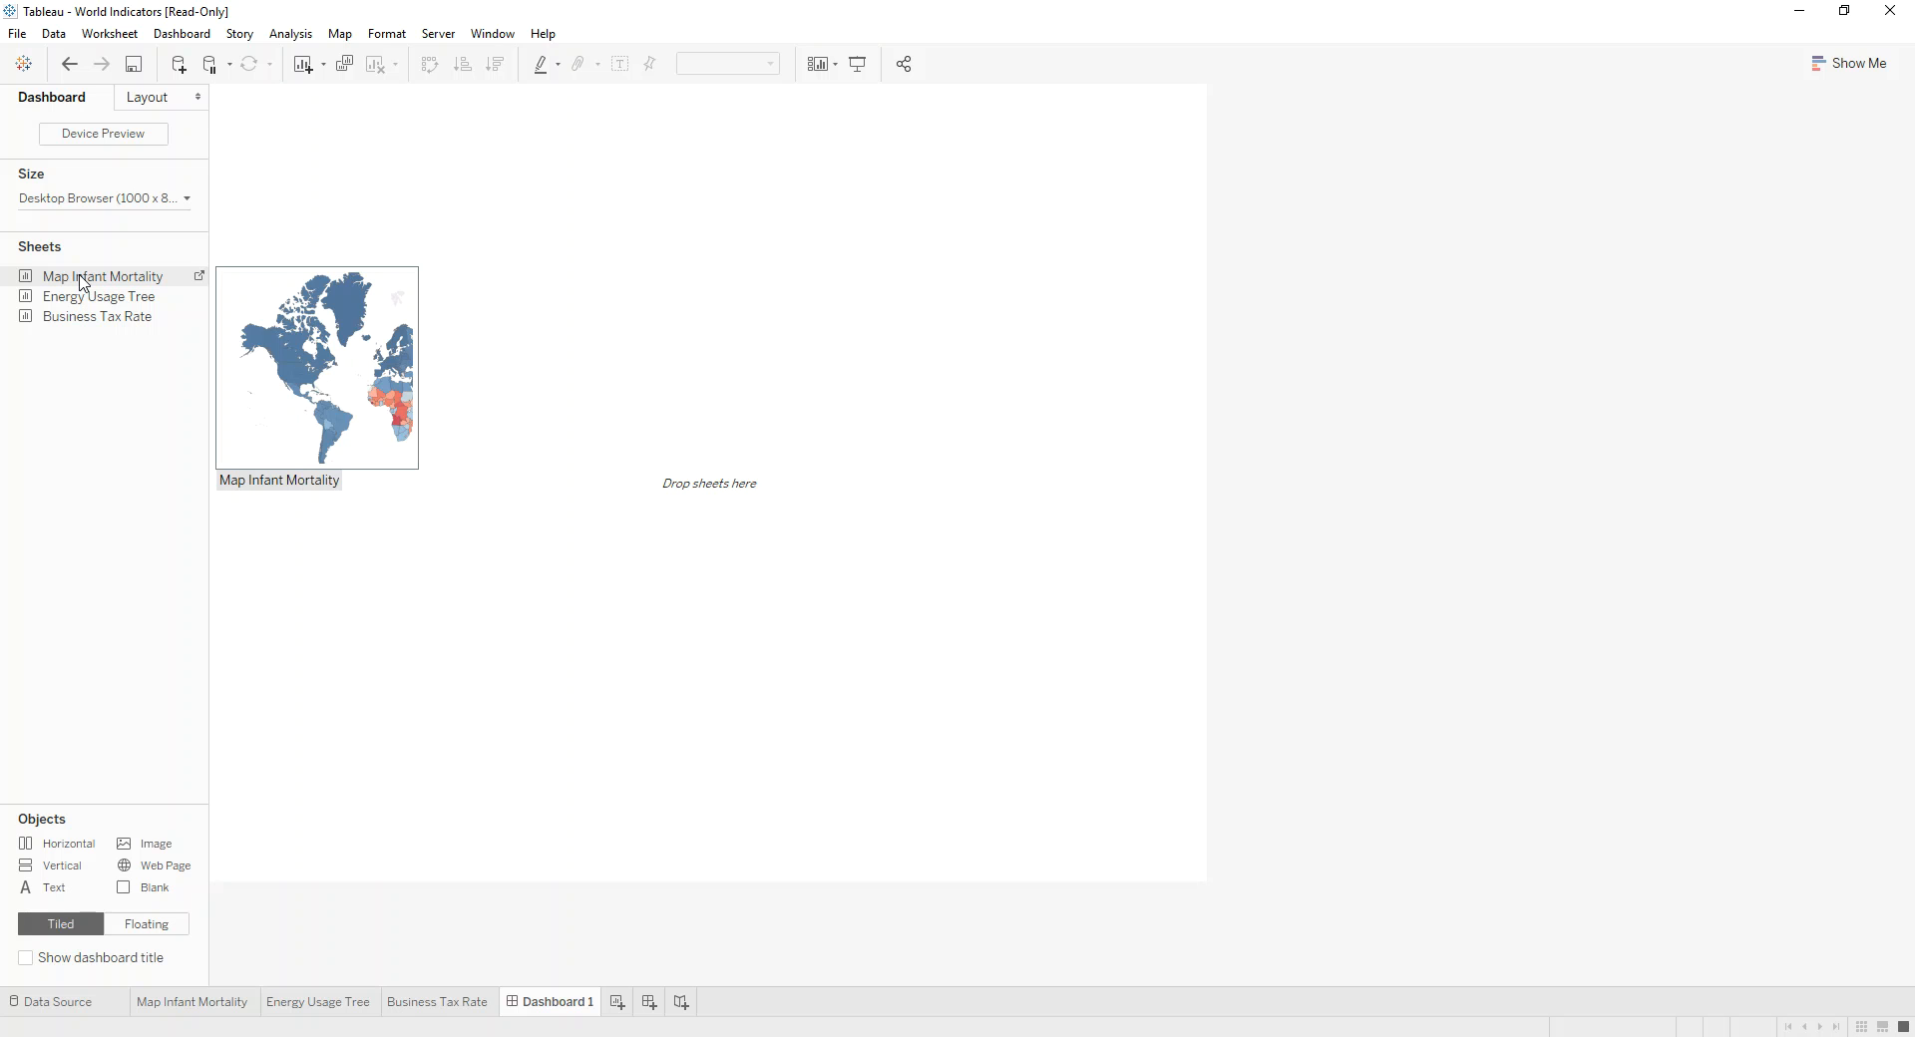
{"action": "left_click_drag", "start_coordinate": [83, 284], "coordinate": [444, 334]}
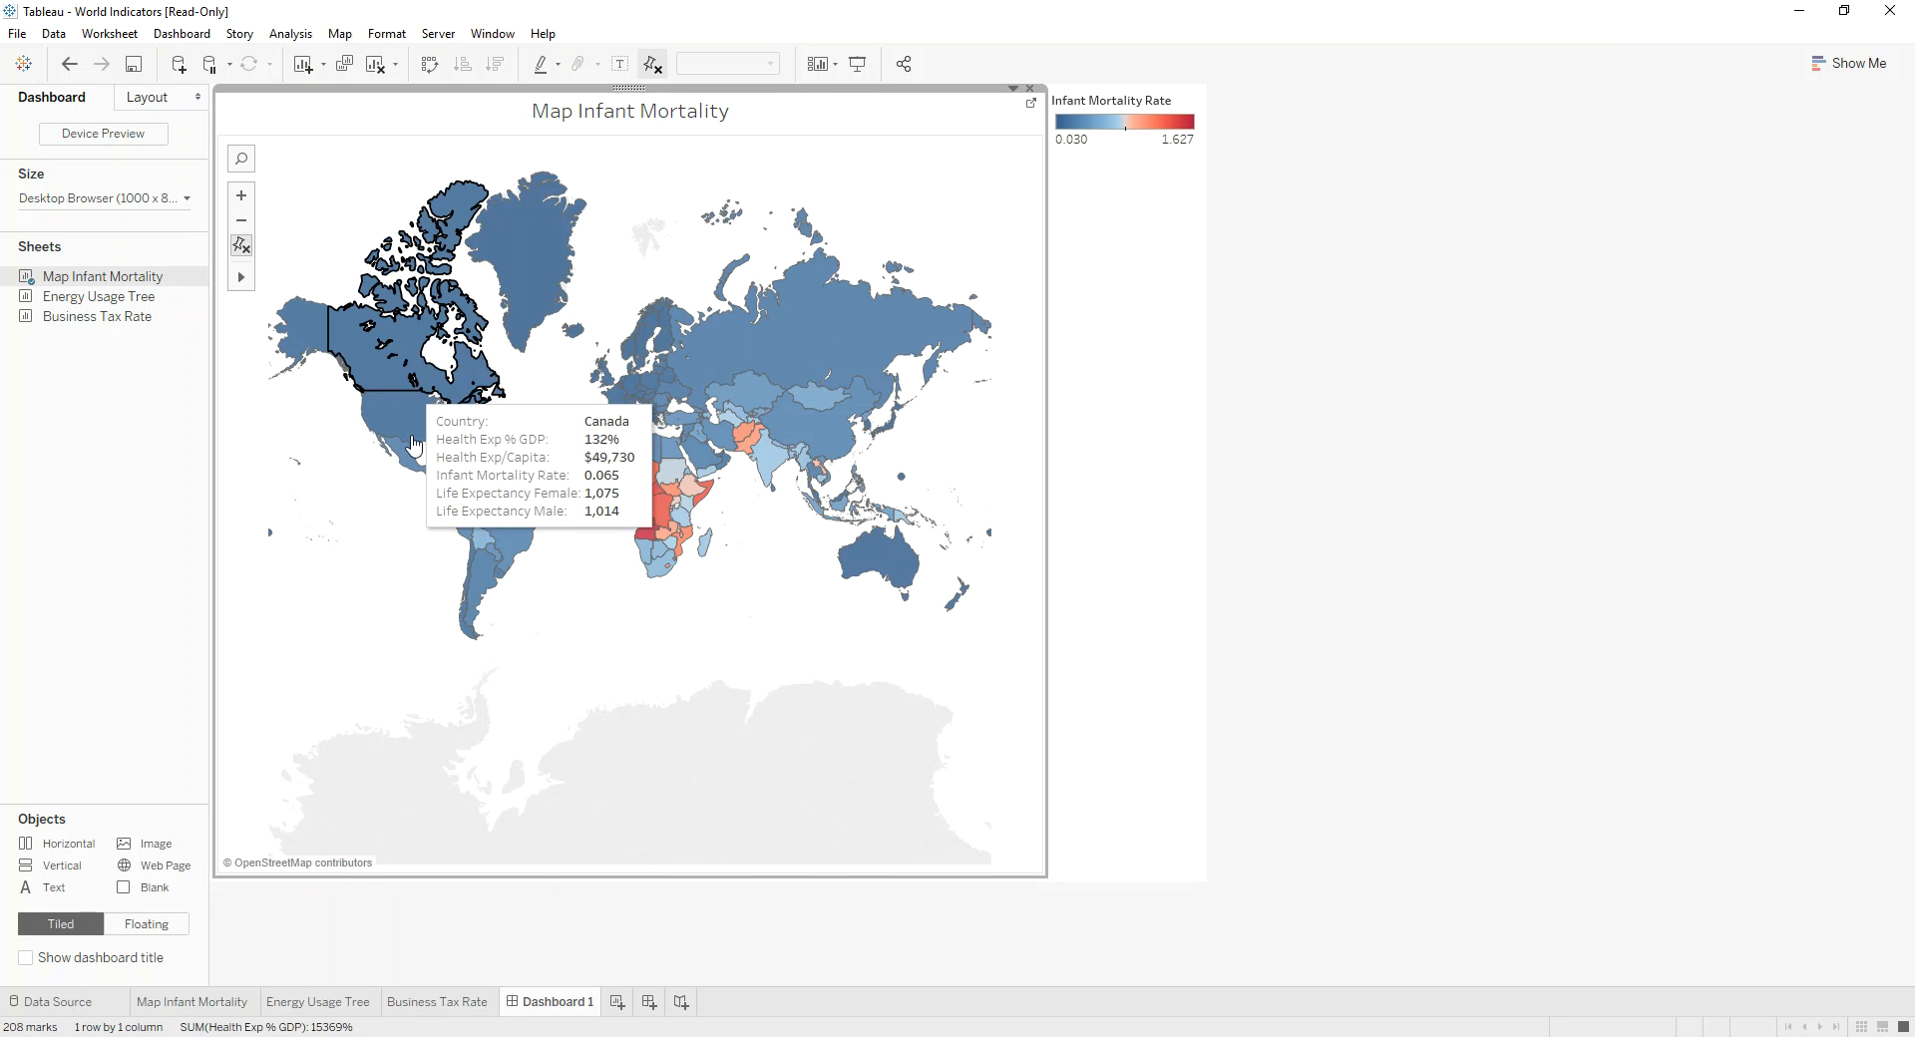
- Add the Energy Usage Tree sheet to the dashboard and arrange it as a tile below the Map Infant Mortality view
{"action": "left_click", "coordinate": [137, 300]}
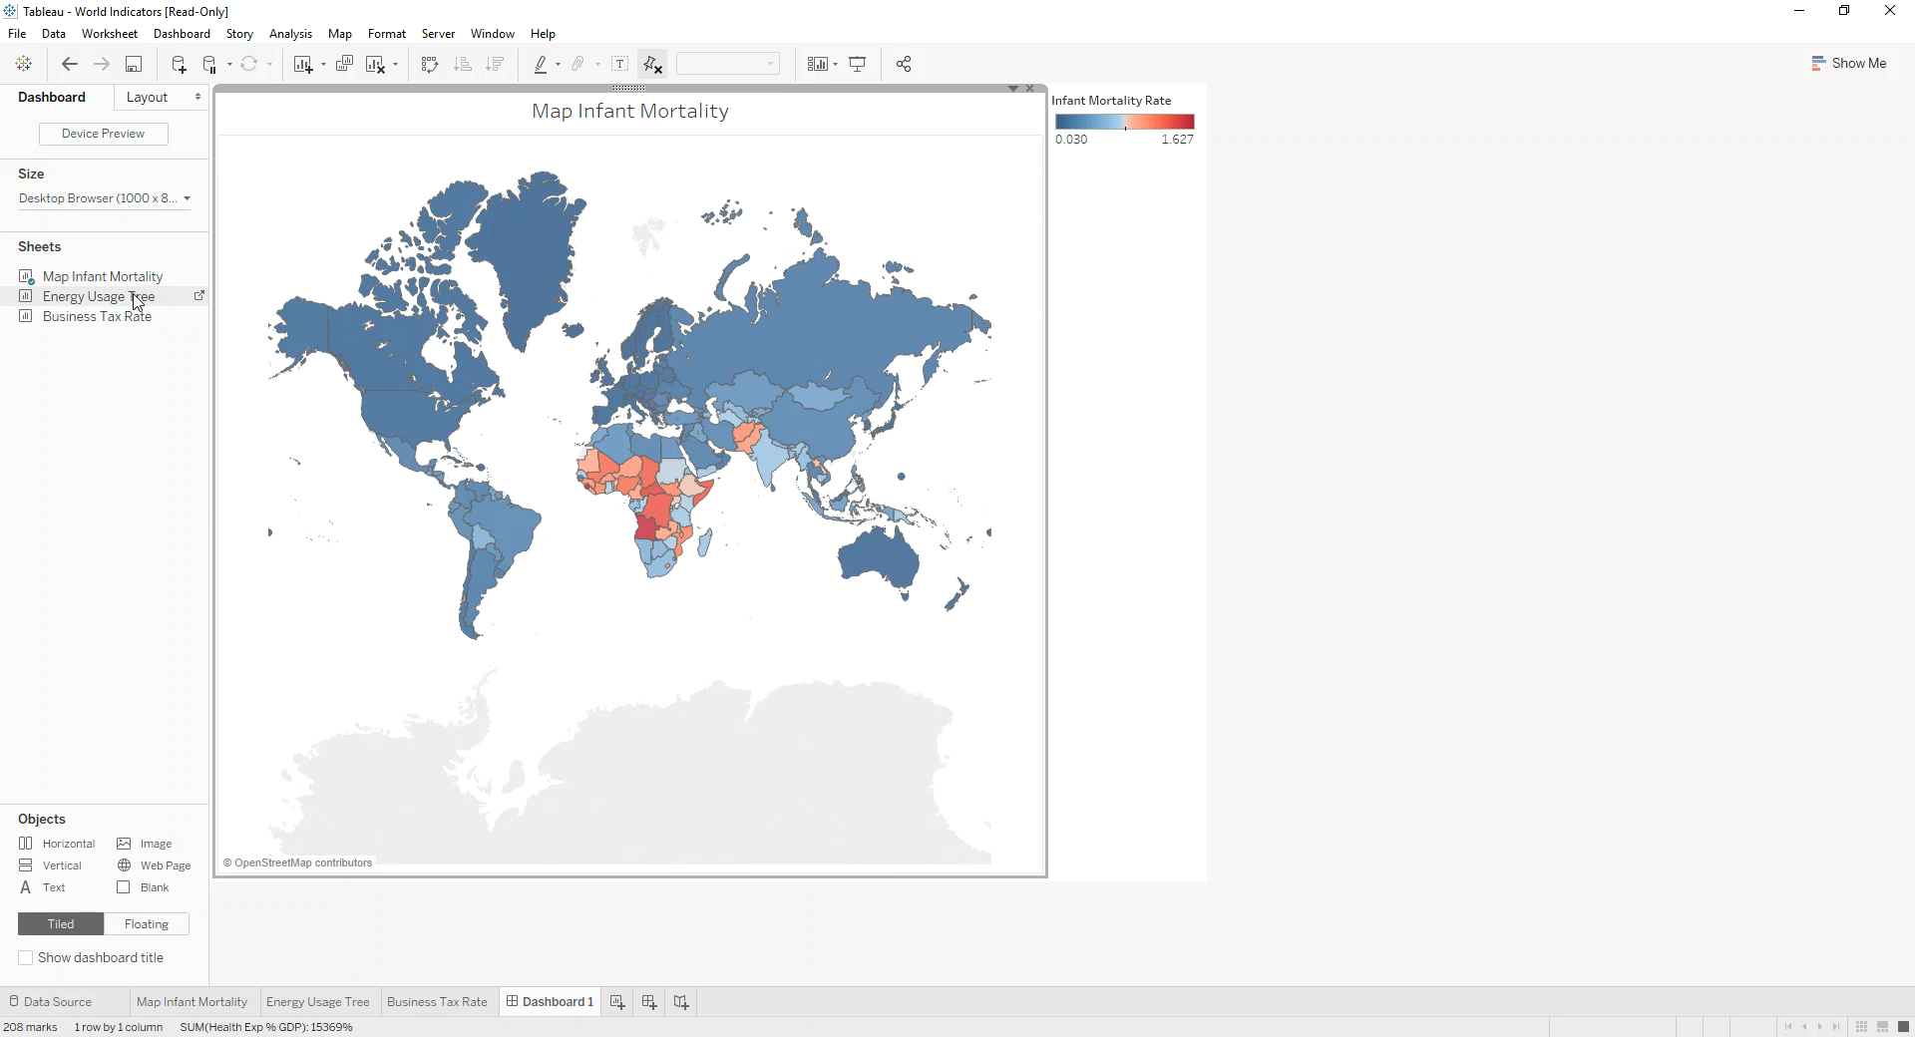
{"action": "left_click_drag", "start_coordinate": [136, 300], "coordinate": [885, 378]}
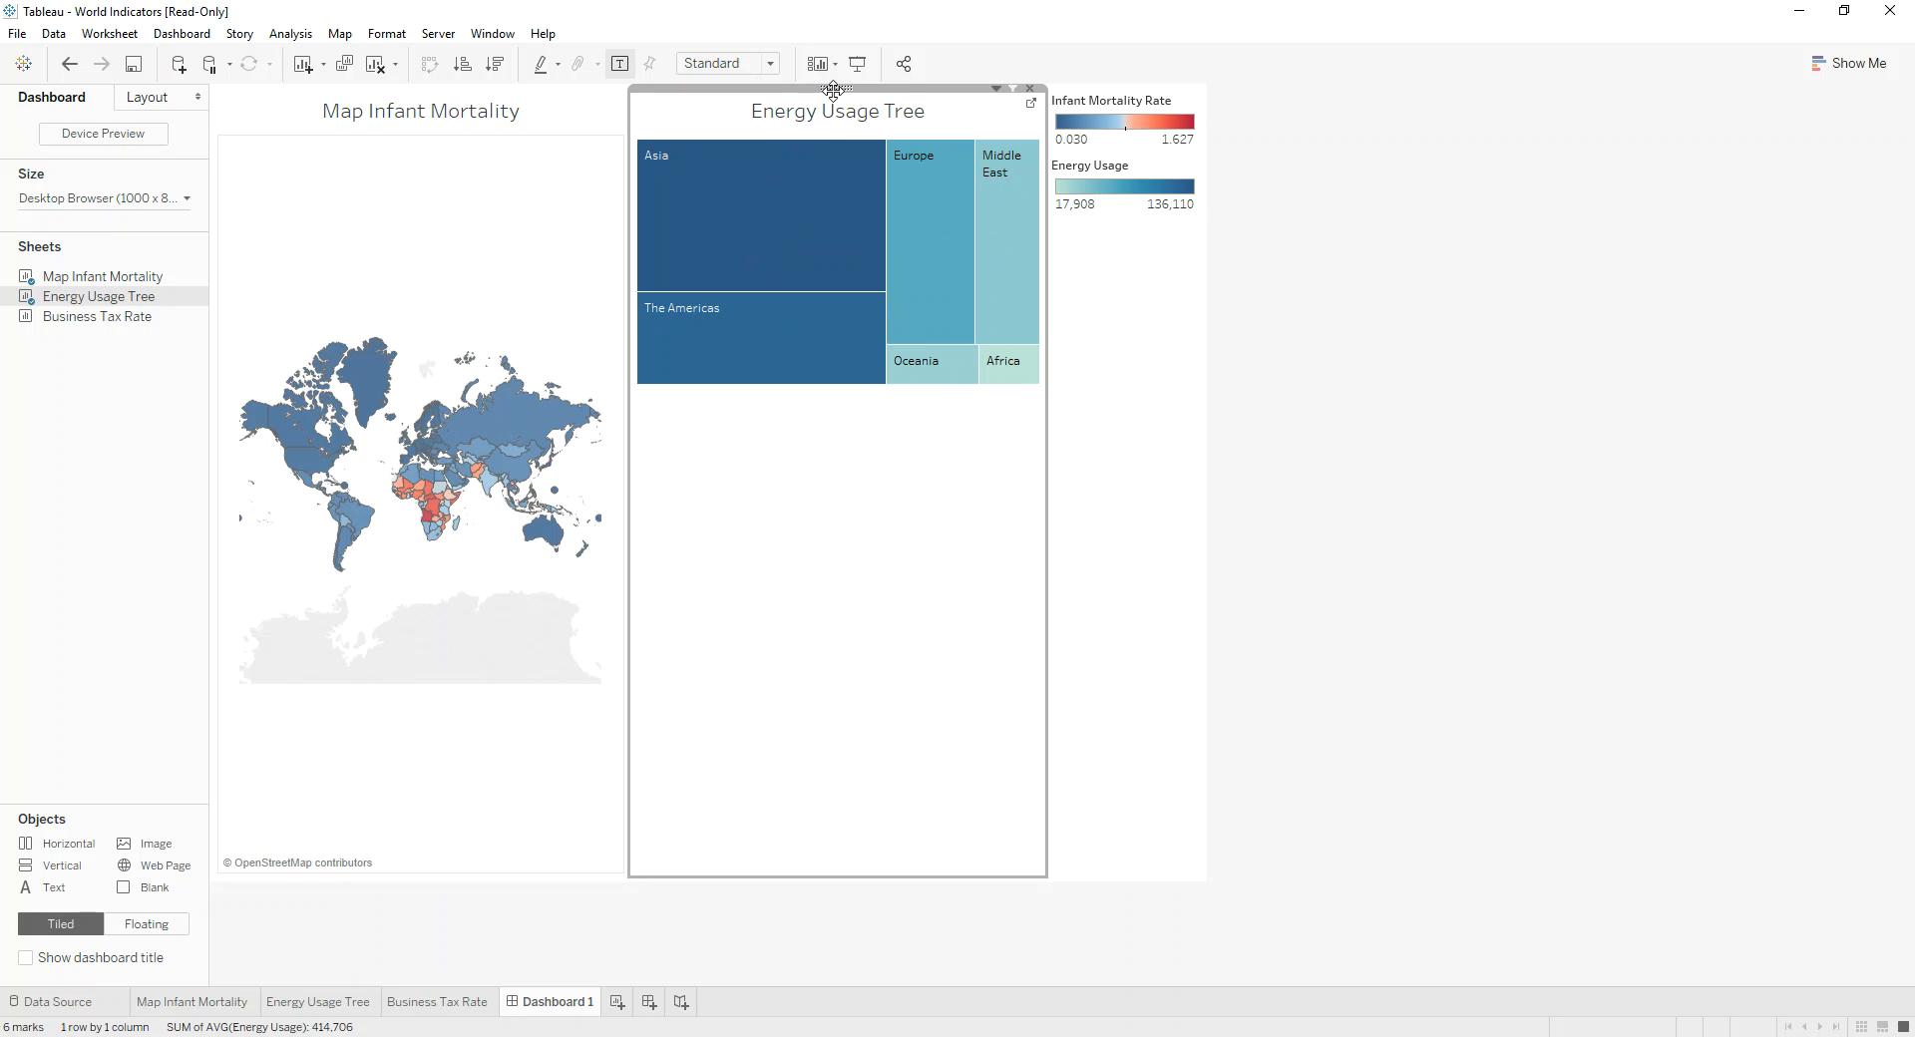
{"action": "left_click_drag", "start_coordinate": [833, 90], "coordinate": [480, 798]}
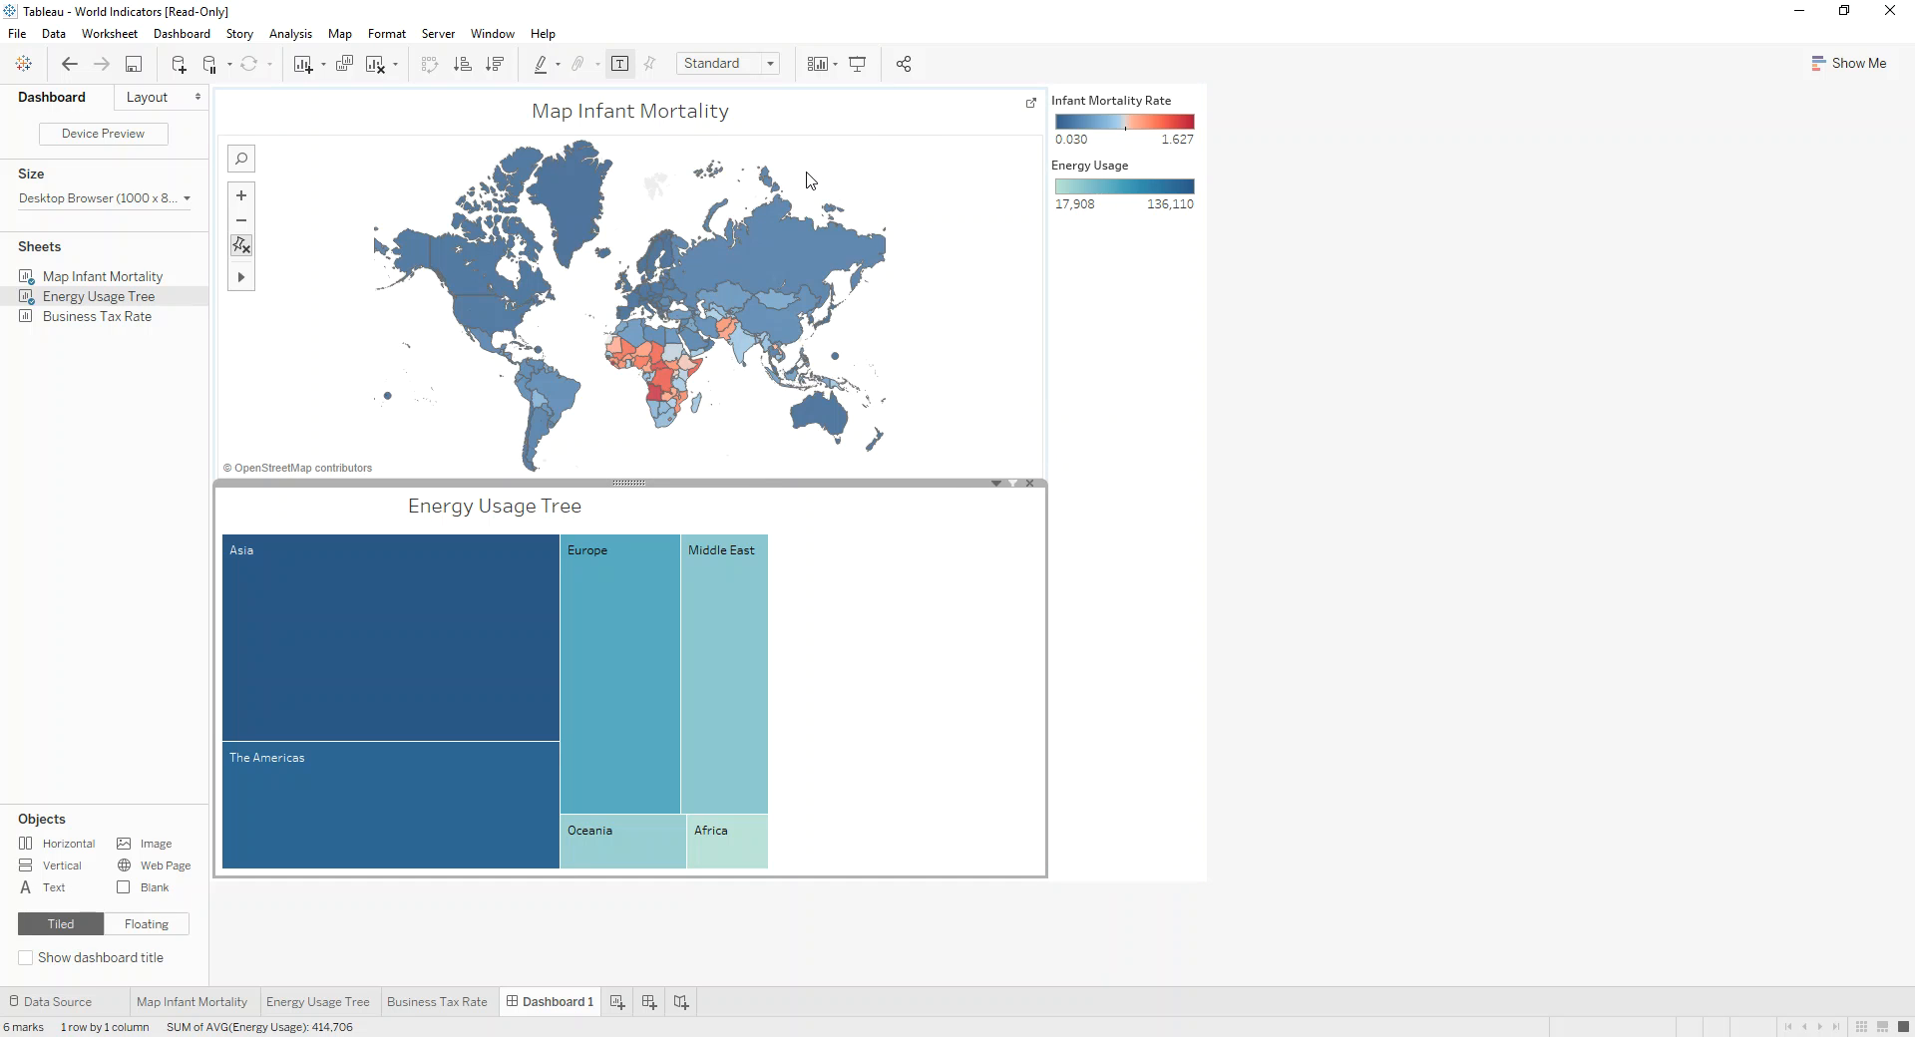
- Add the Business Tax Rate sheet as a floating object and move it to the dashboard's upper right corner
{"action": "mouse_move", "coordinate": [324, 654]}
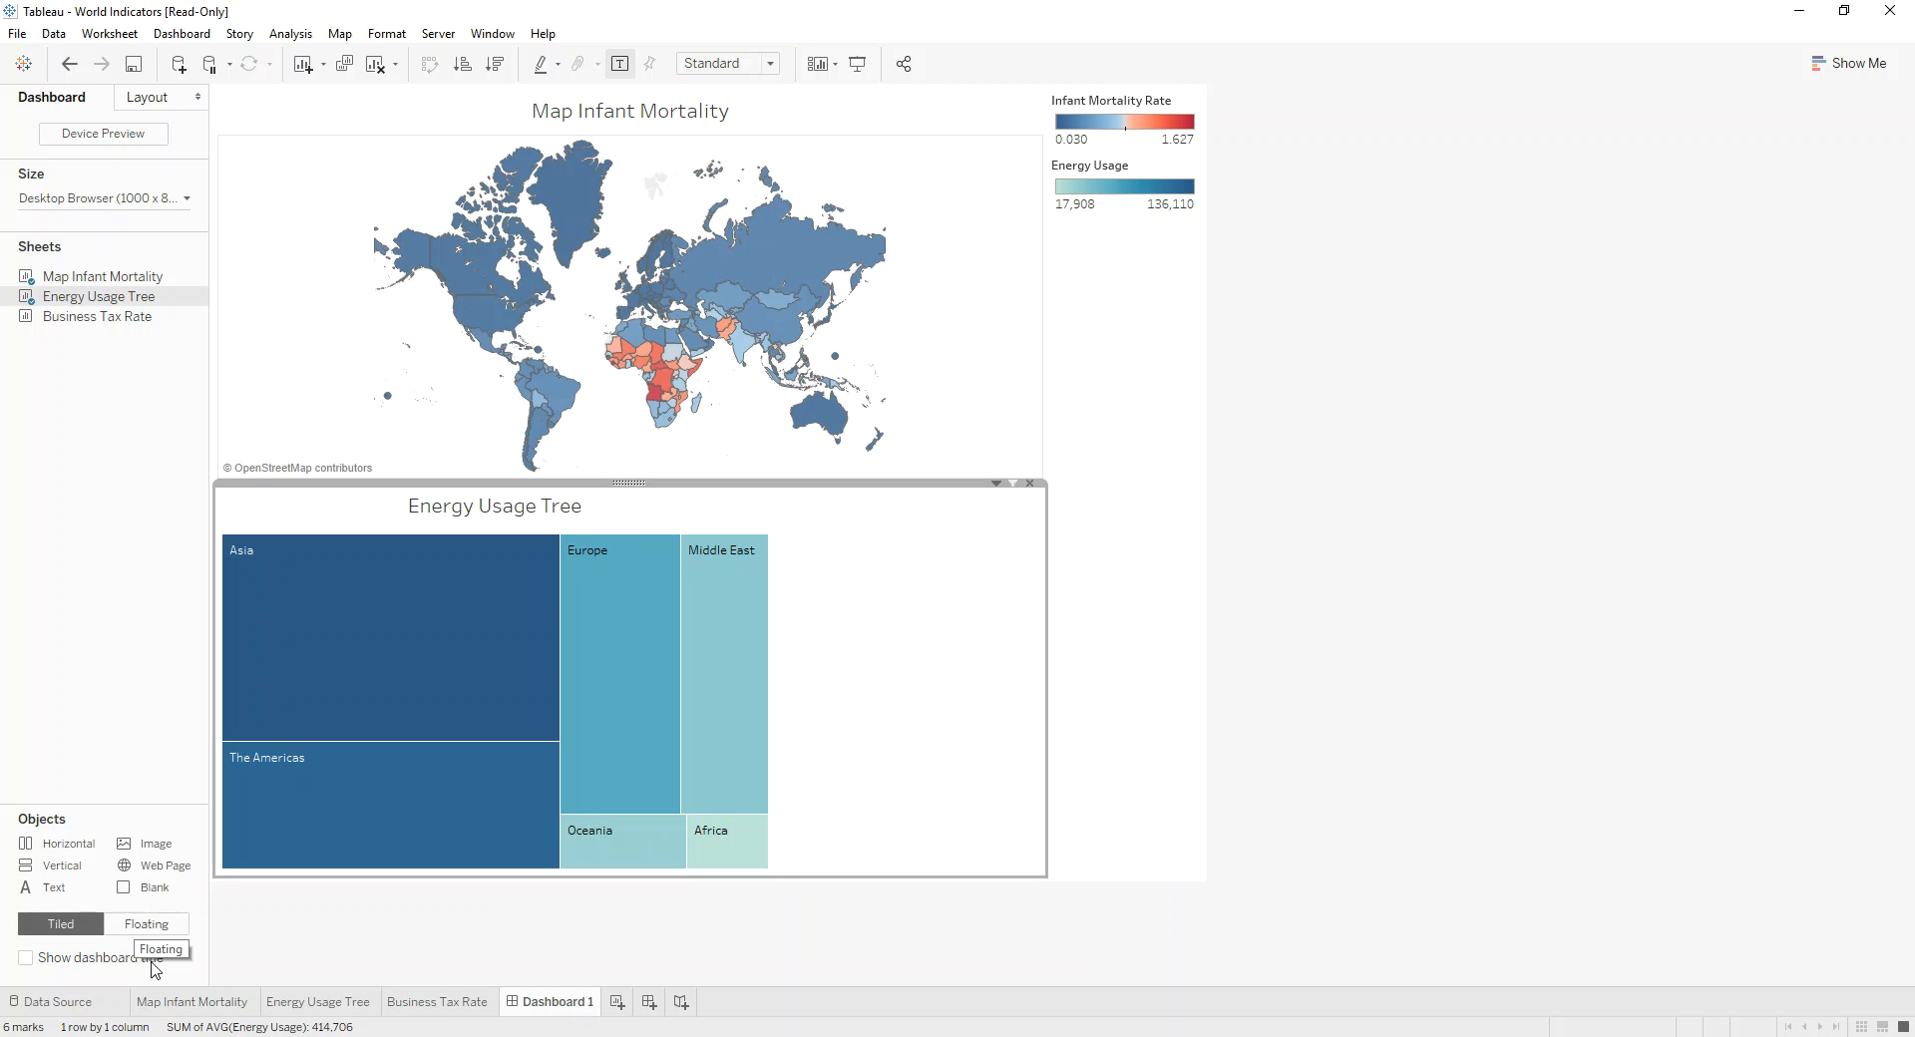
{"action": "left_click", "coordinate": [135, 929]}
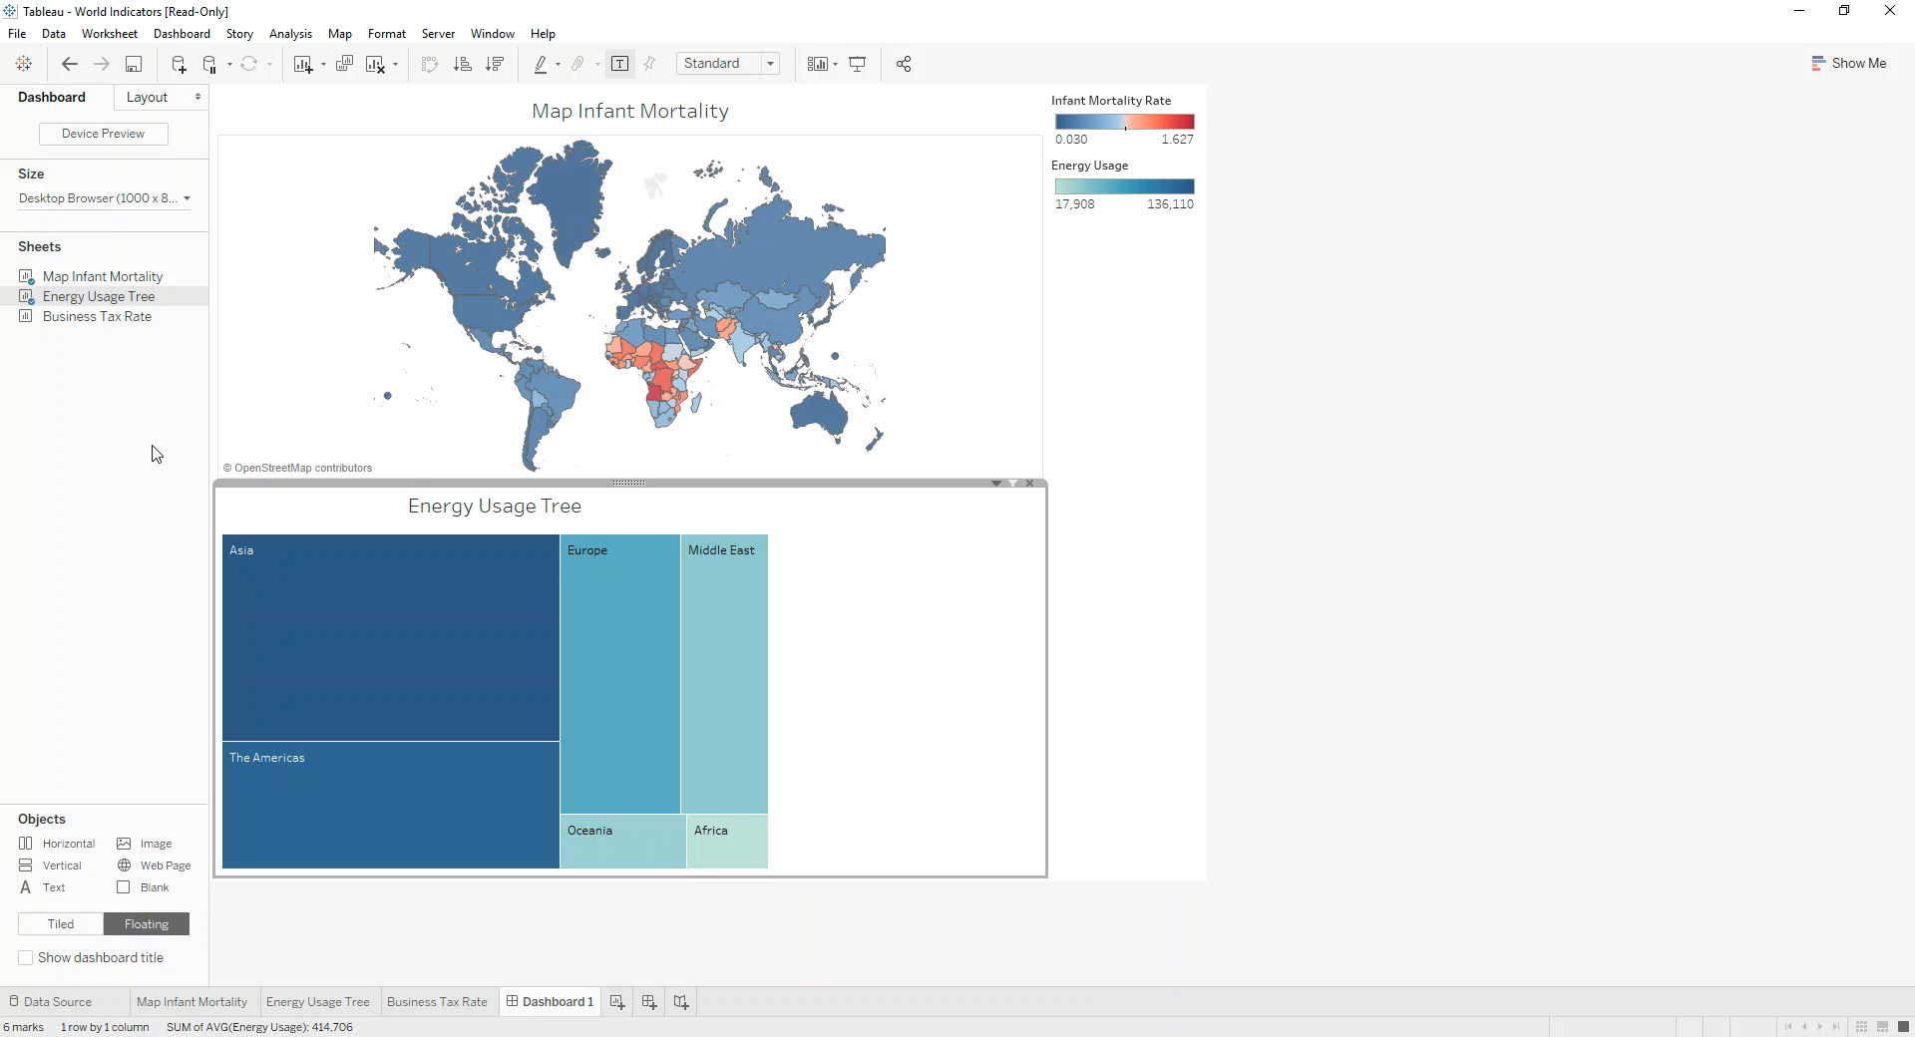
{"action": "mouse_move", "coordinate": [139, 328]}
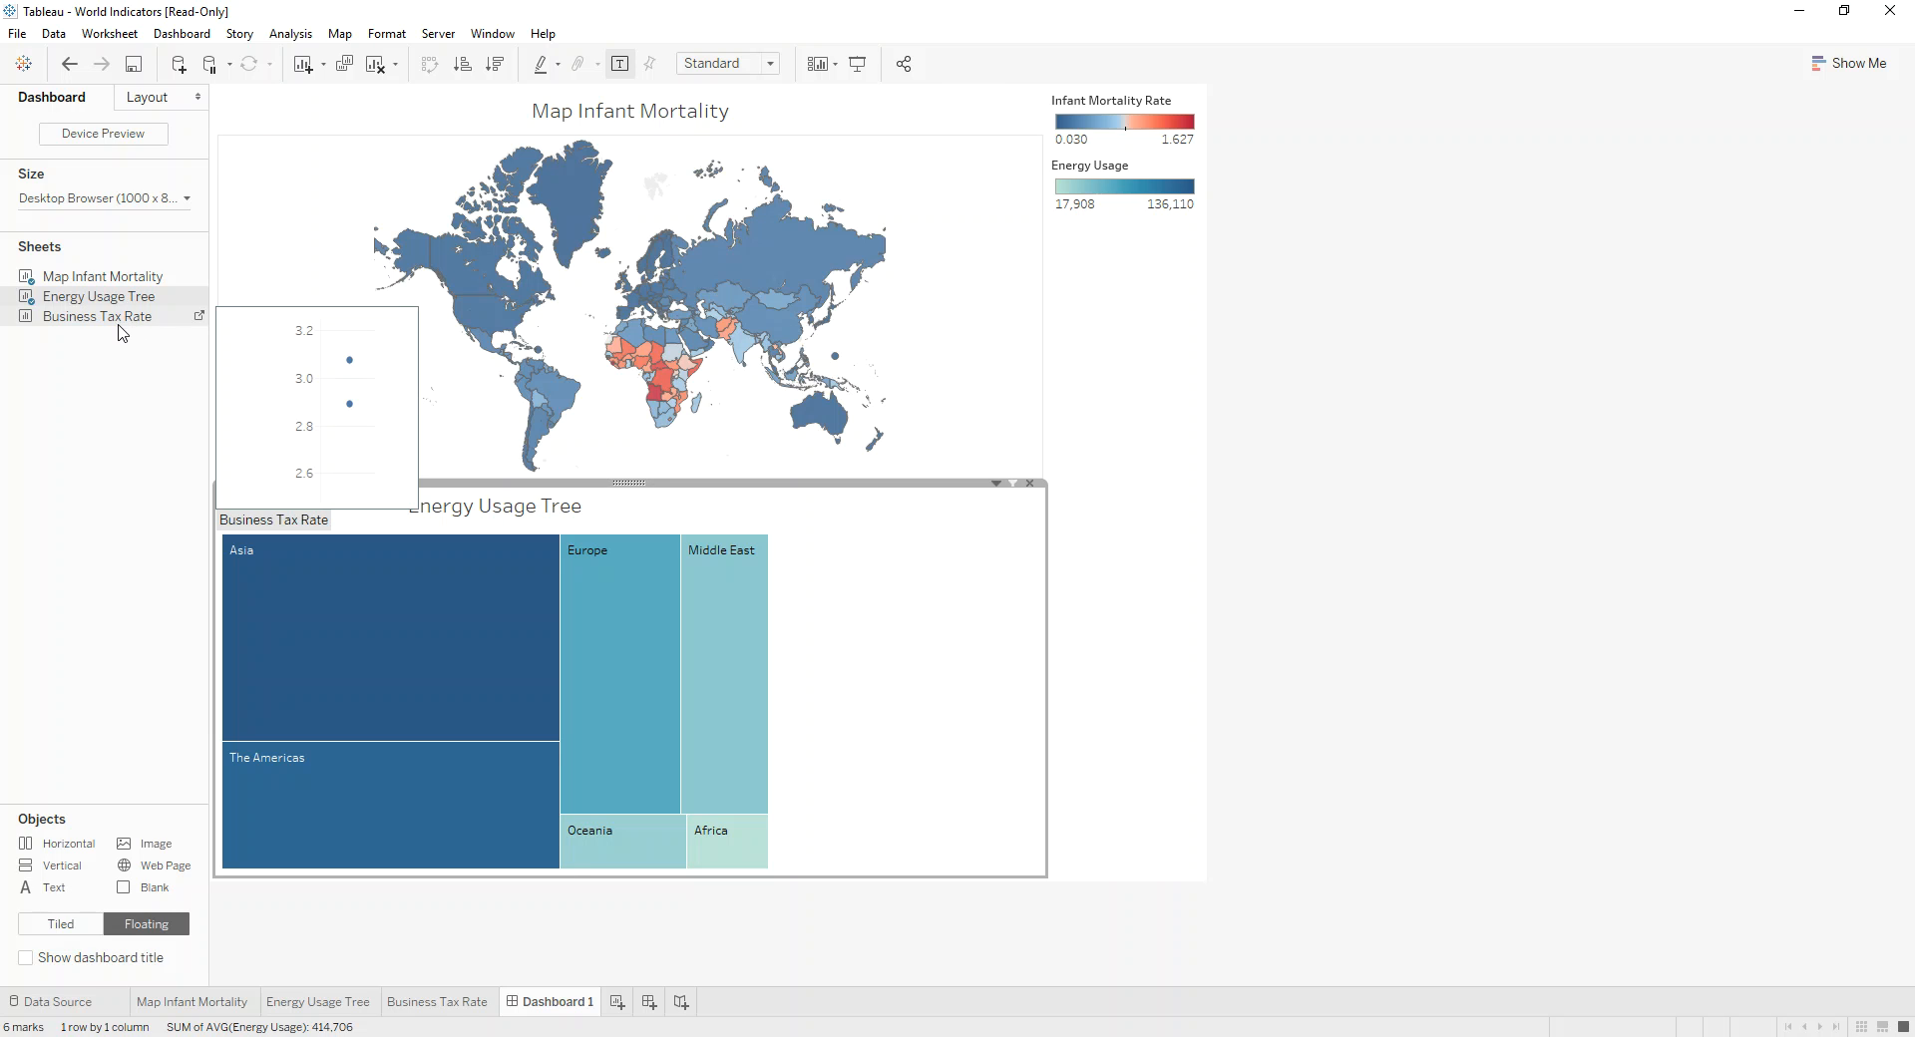
{"action": "left_click_drag", "start_coordinate": [107, 329], "coordinate": [938, 189]}
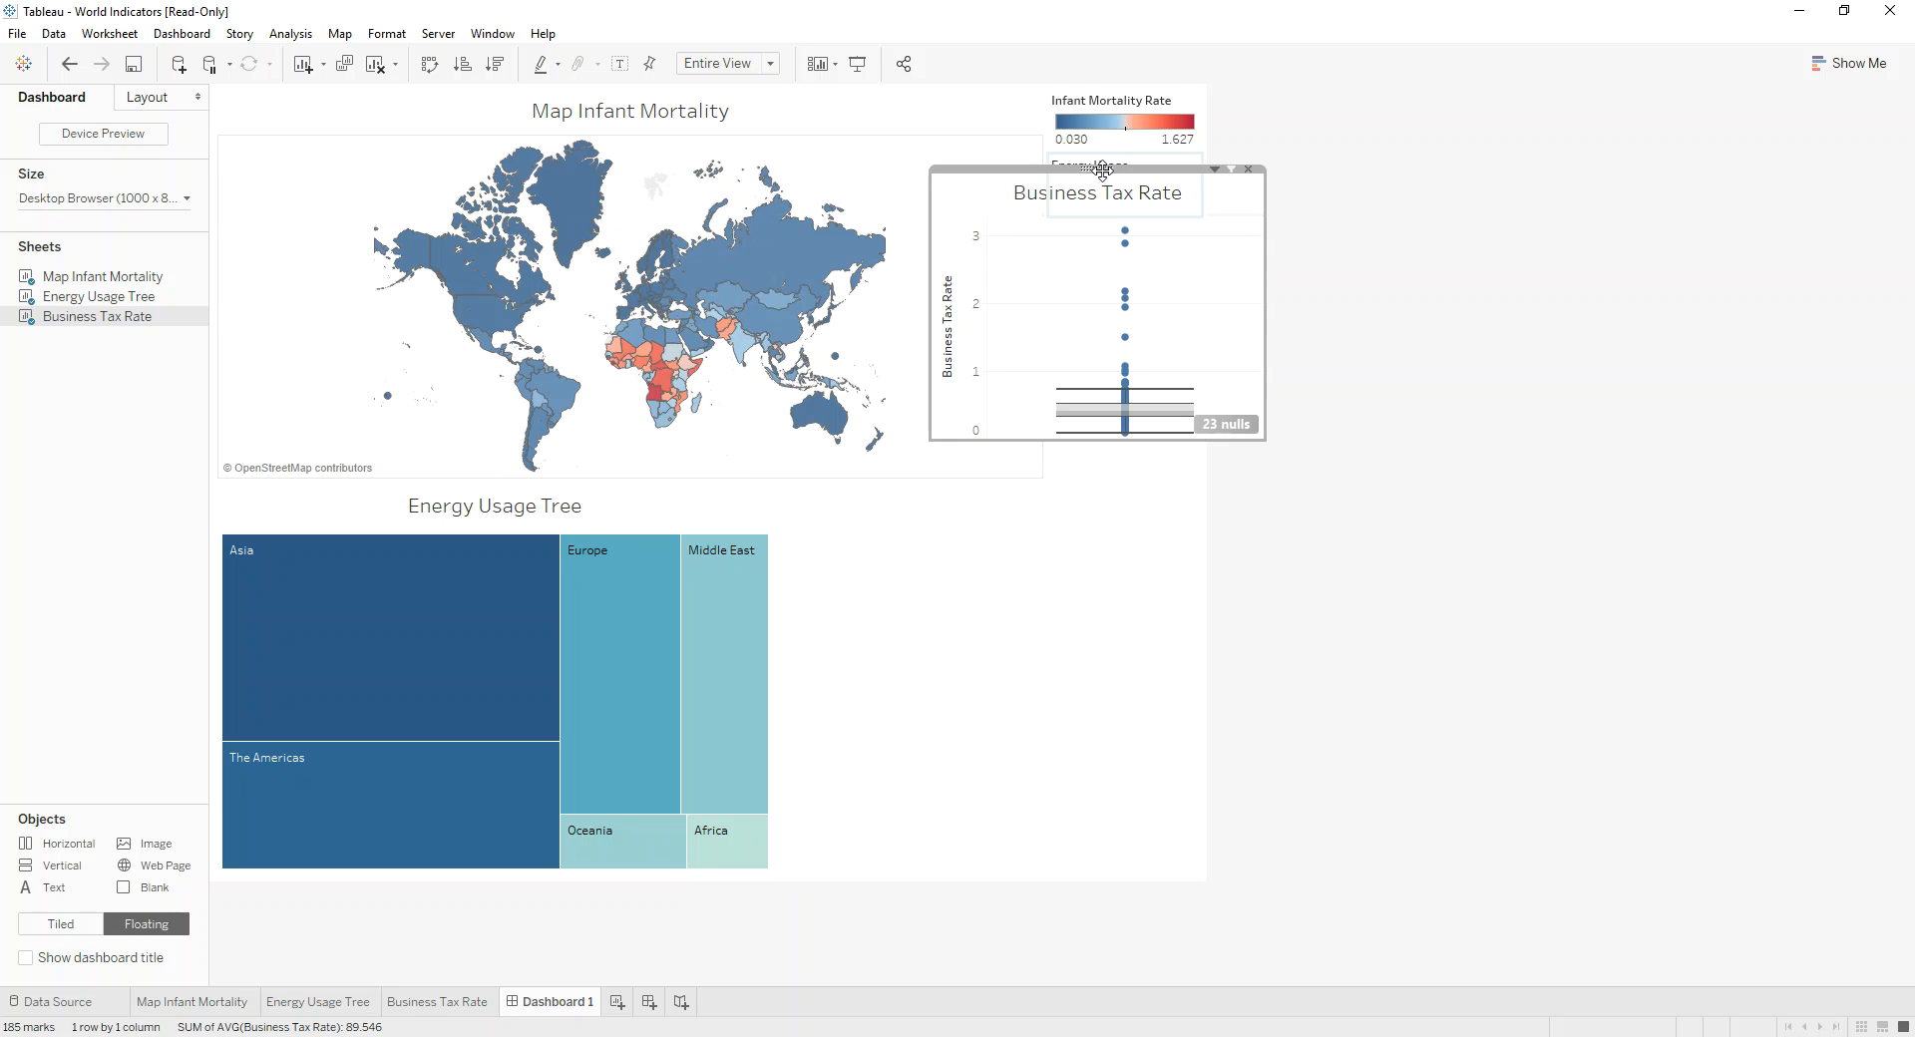
{"action": "left_click_drag", "start_coordinate": [1101, 170], "coordinate": [1073, 103]}
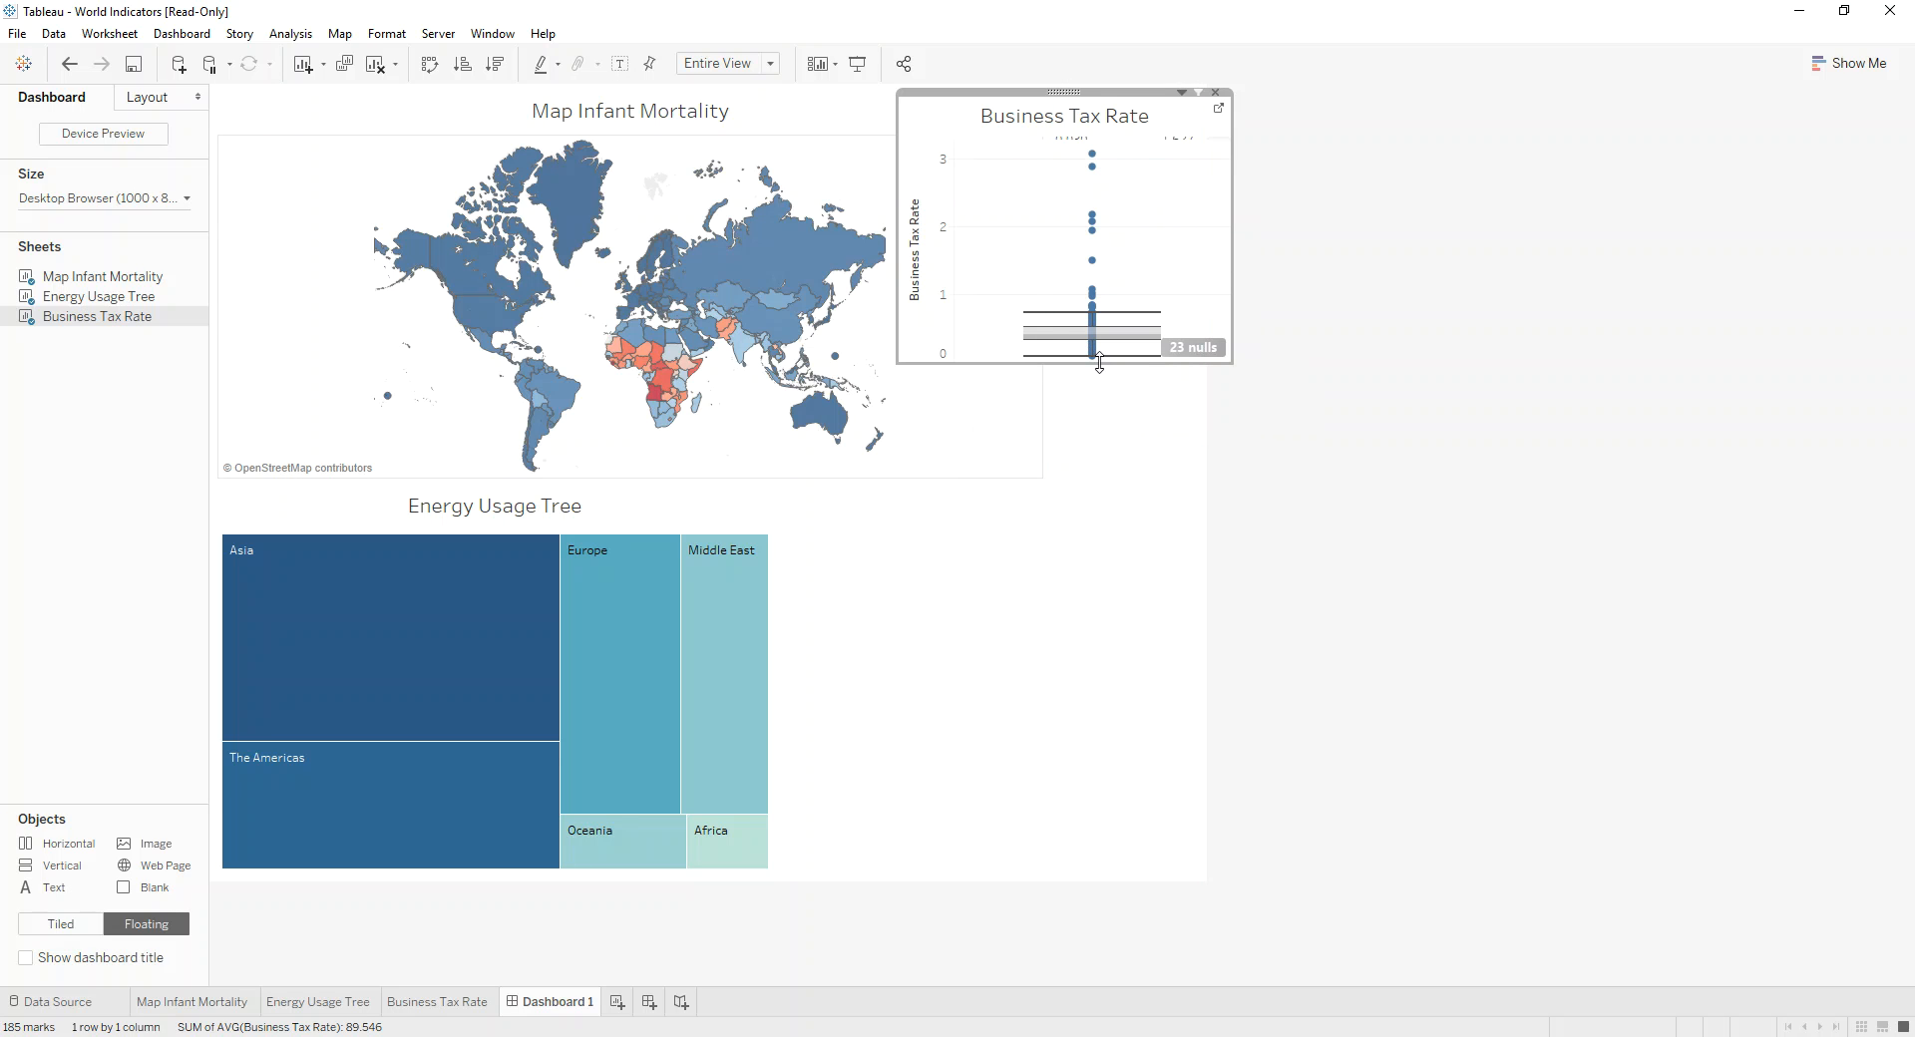
- Resize the floating Business Tax Rate chart to a narrow column spanning the dashboard's height, just beside the color legends
{"action": "left_click_drag", "start_coordinate": [1098, 364], "coordinate": [1081, 883]}
{"action": "left_click_drag", "start_coordinate": [1237, 451], "coordinate": [1096, 444]}
{"action": "mouse_move", "coordinate": [996, 93]}
{"action": "left_mouse_down"}
{"action": "mouse_move", "coordinate": [1077, 95]}
{"action": "mouse_move", "coordinate": [993, 95]}
{"action": "left_mouse_up"}
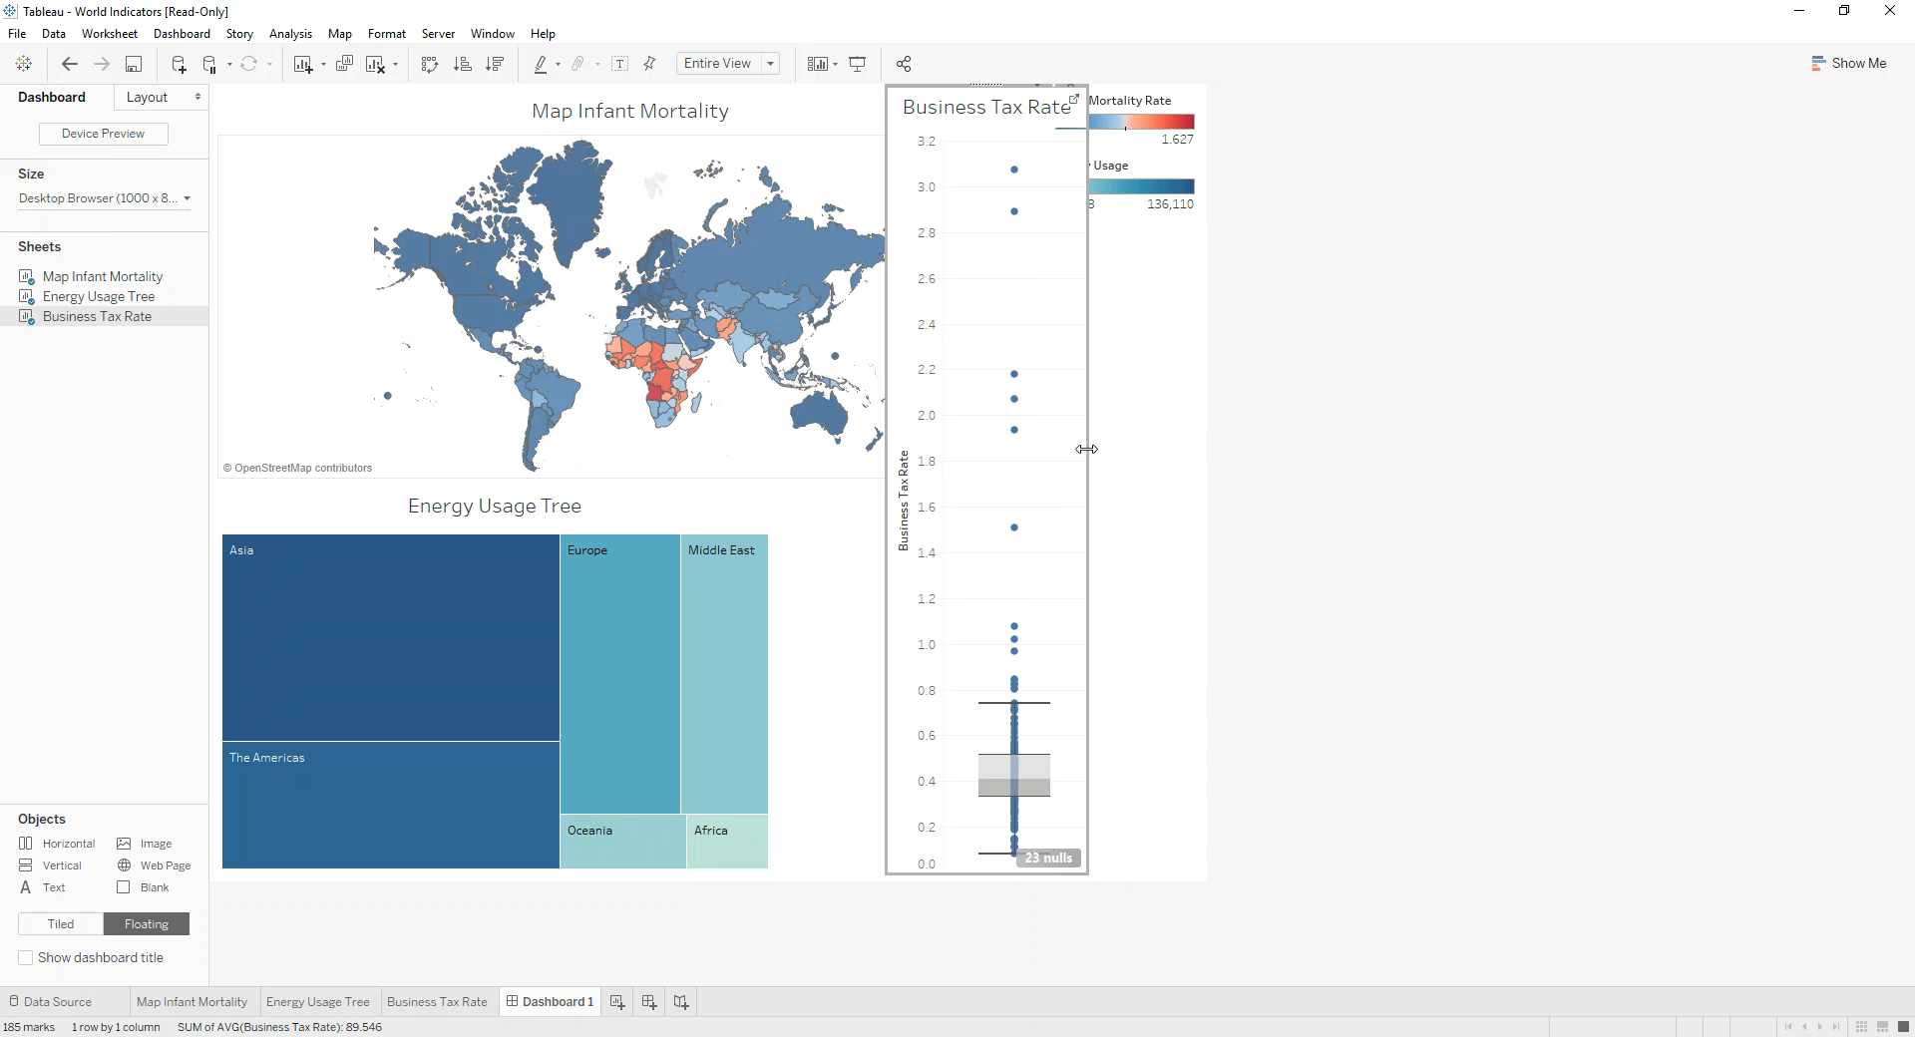
{"action": "left_click_drag", "start_coordinate": [1086, 448], "coordinate": [1038, 475]}
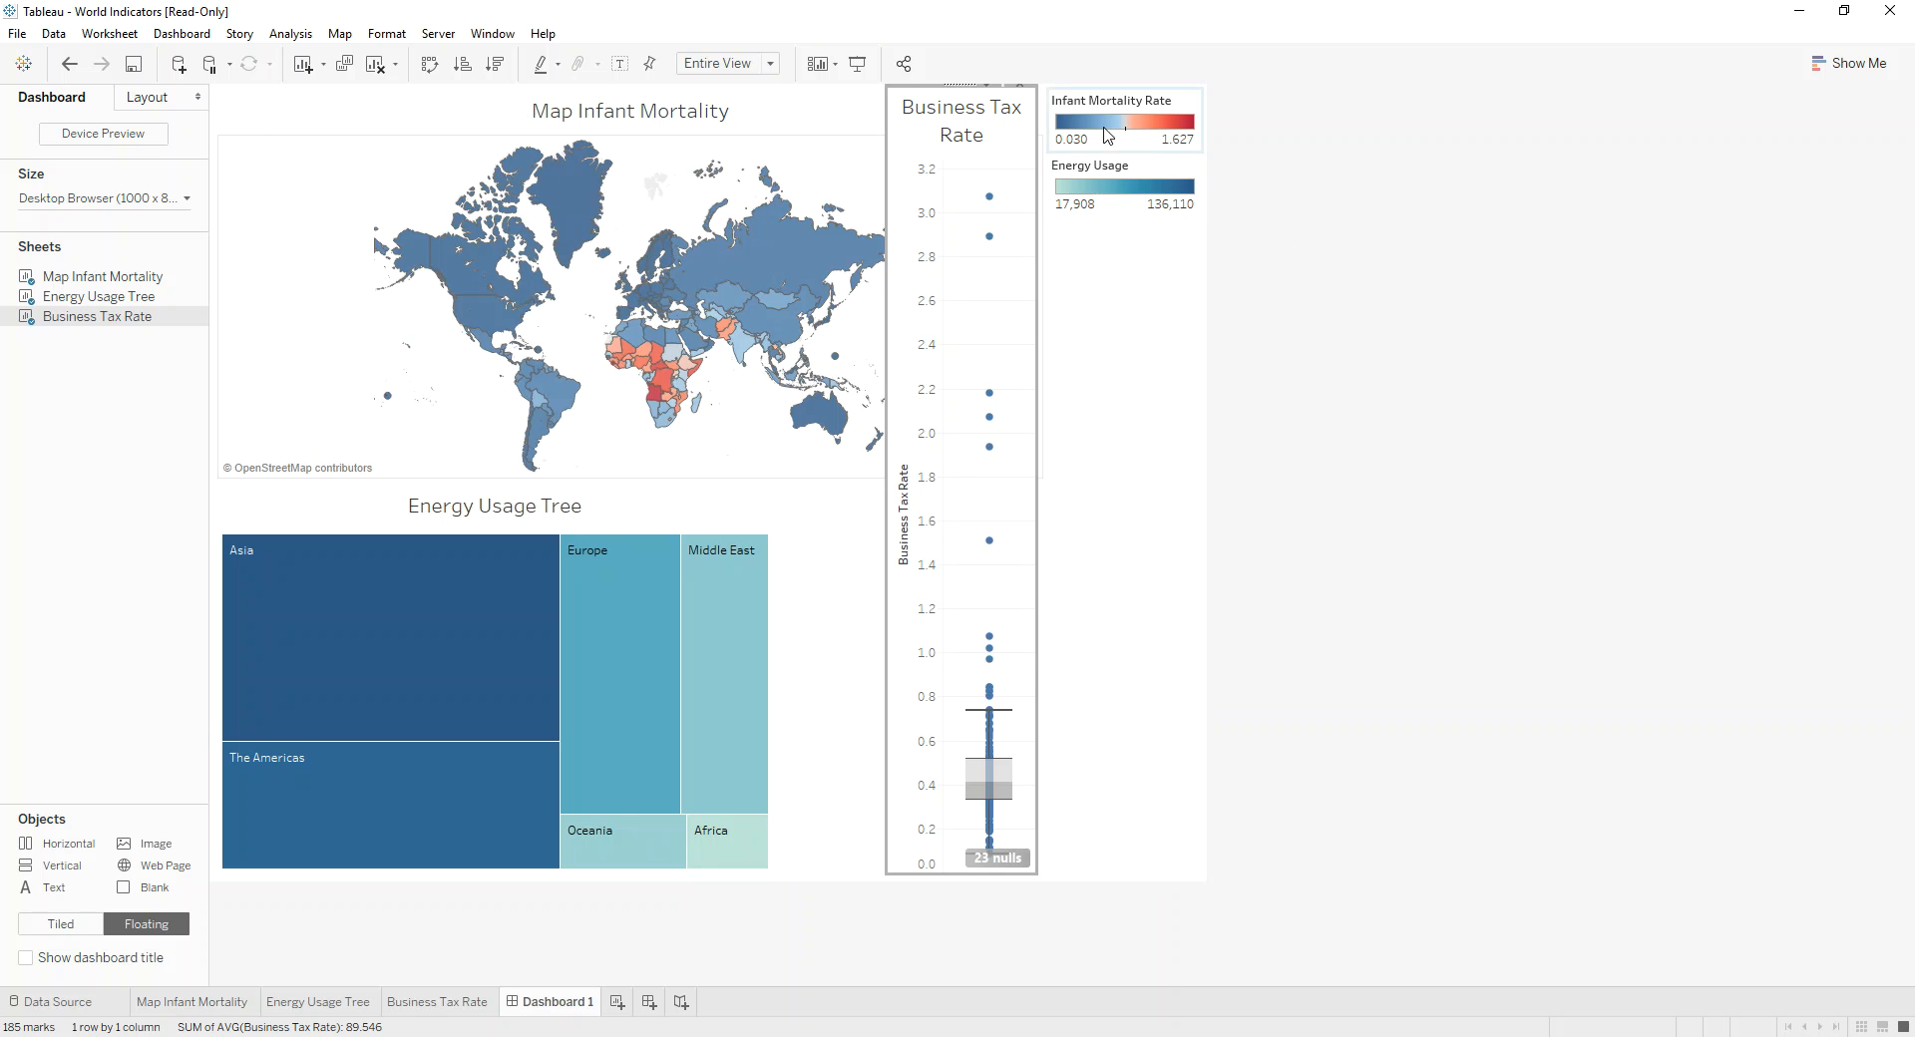
- Try to narrow the tiled Map Infant Mortality view so it clears the Business Tax Rate chart
{"action": "left_click", "coordinate": [857, 135]}
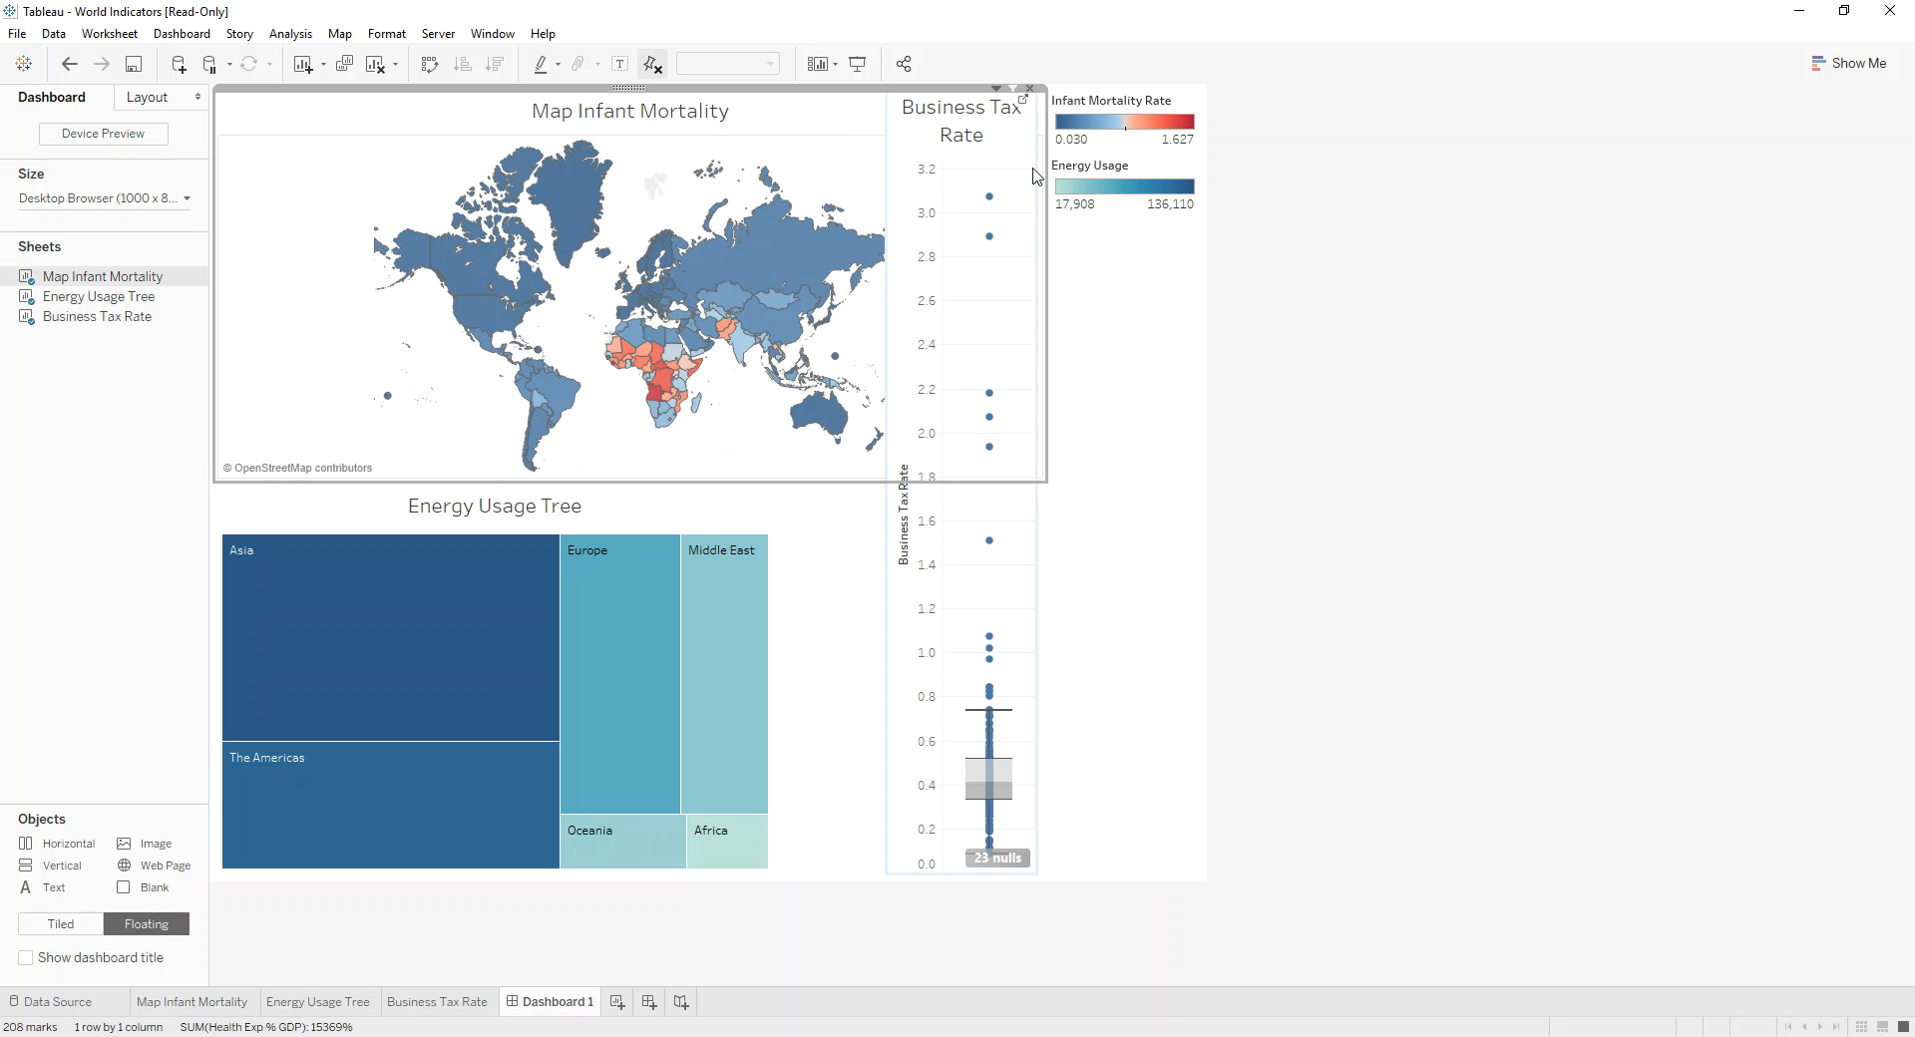
{"action": "left_click_drag", "start_coordinate": [1041, 242], "coordinate": [965, 243]}
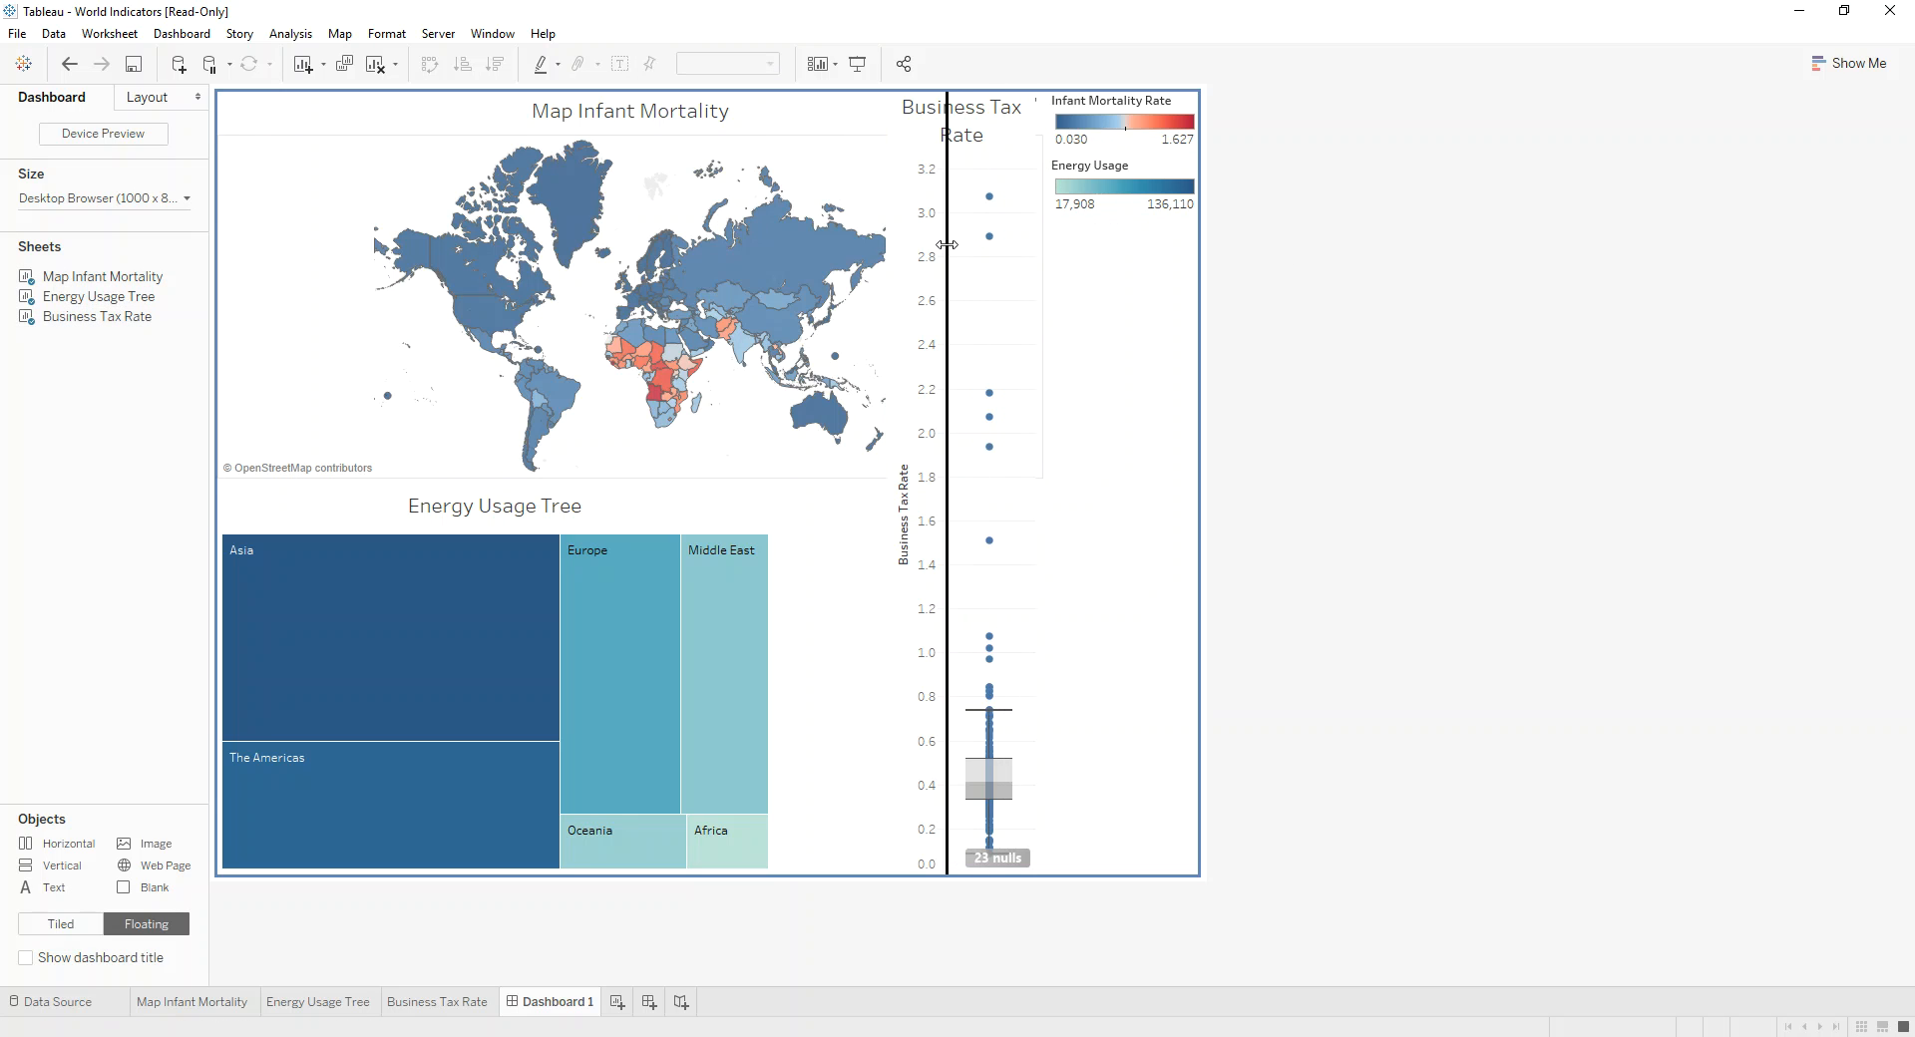
{"action": "left_click", "coordinate": [1154, 112]}
{"action": "left_click_drag", "start_coordinate": [973, 146], "coordinate": [1027, 299]}
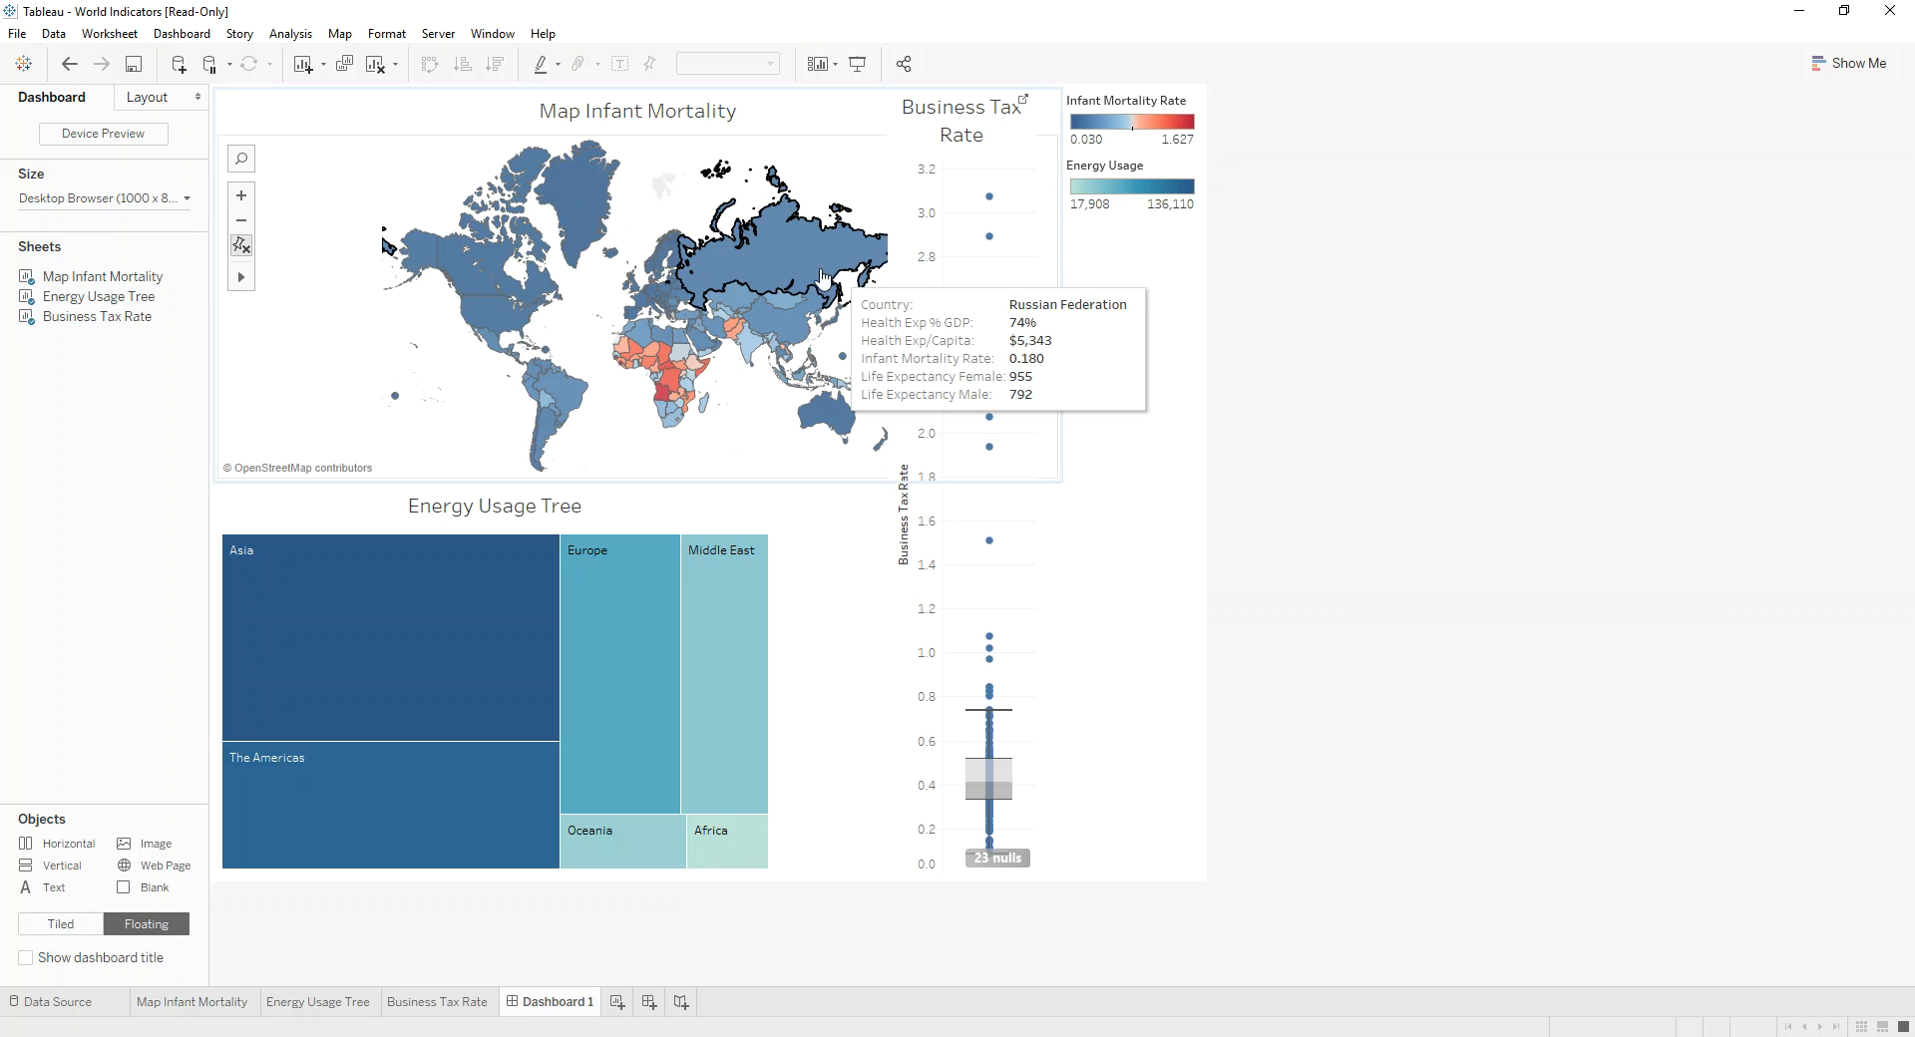
- Change the Map Infant Mortality and Energy Usage Tree views from tiled to floating
{"action": "right_click", "coordinate": [853, 120]}
{"action": "right_click", "coordinate": [847, 92]}
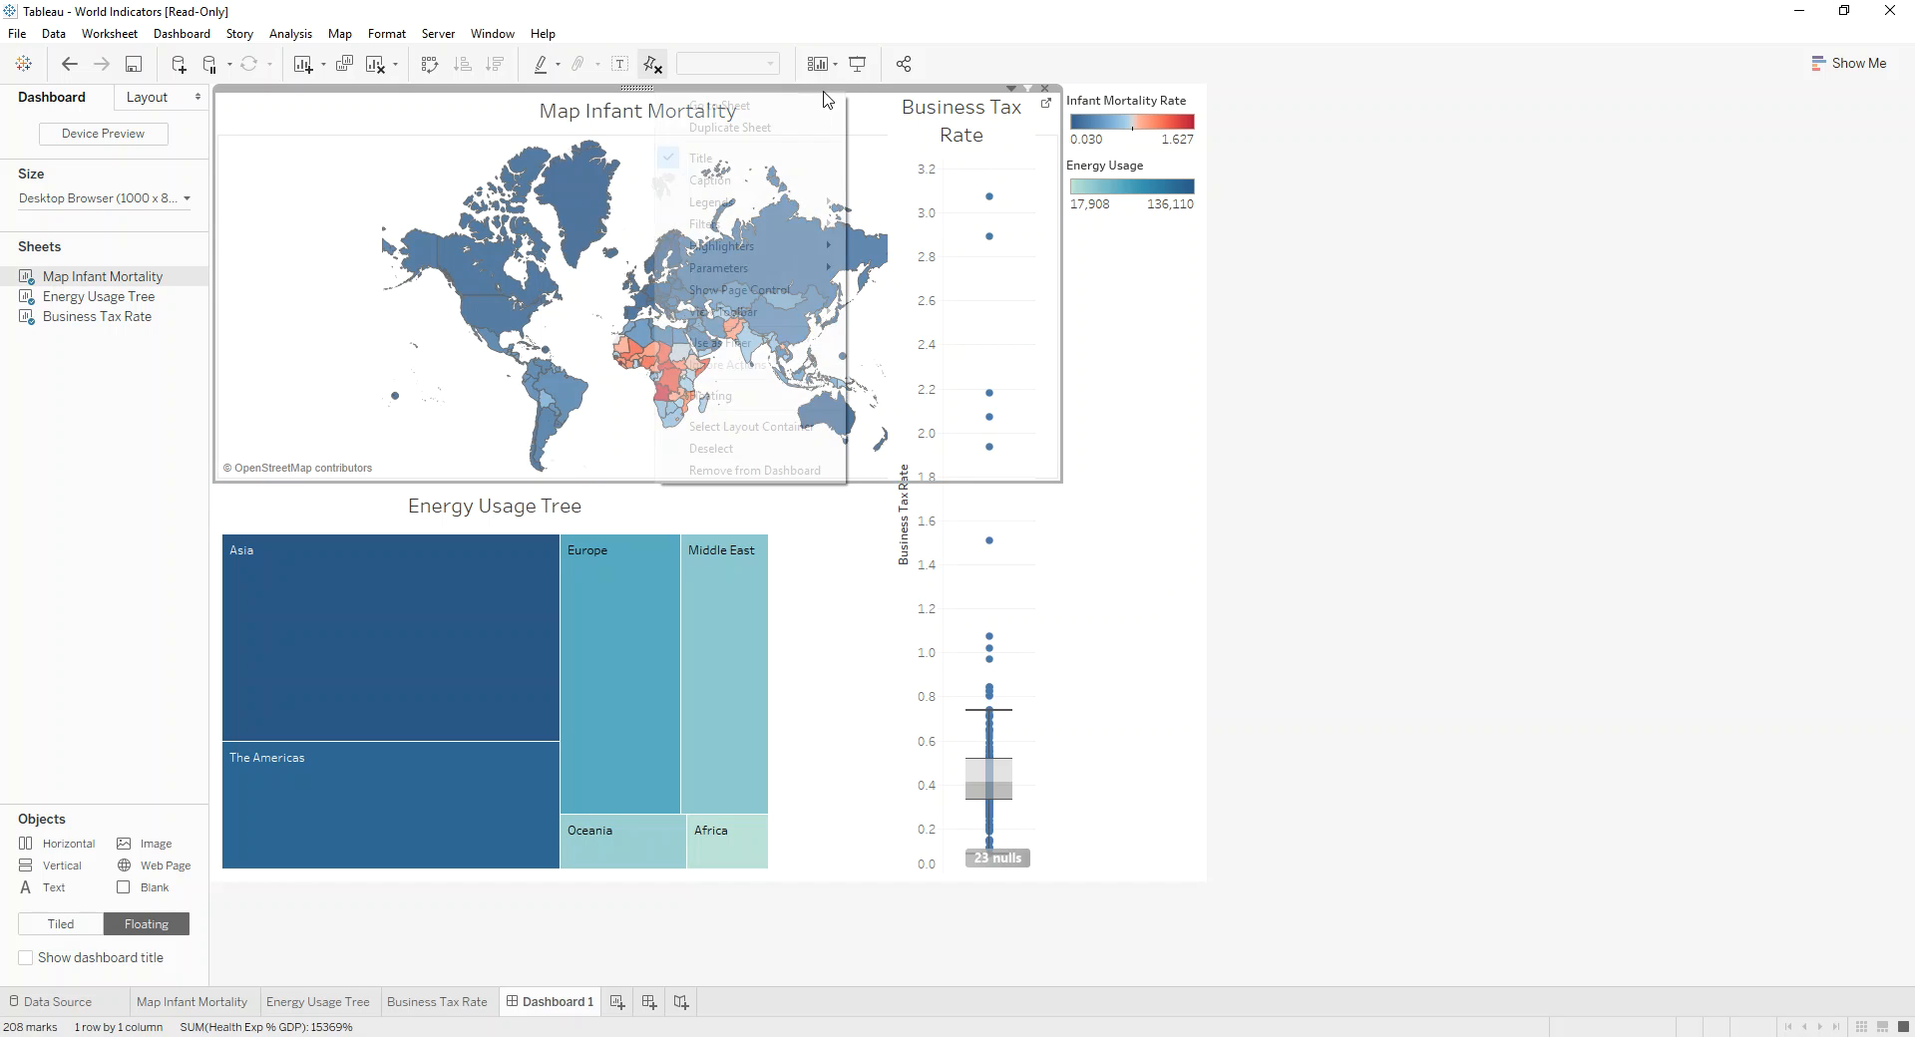
{"action": "left_click", "coordinate": [758, 395]}
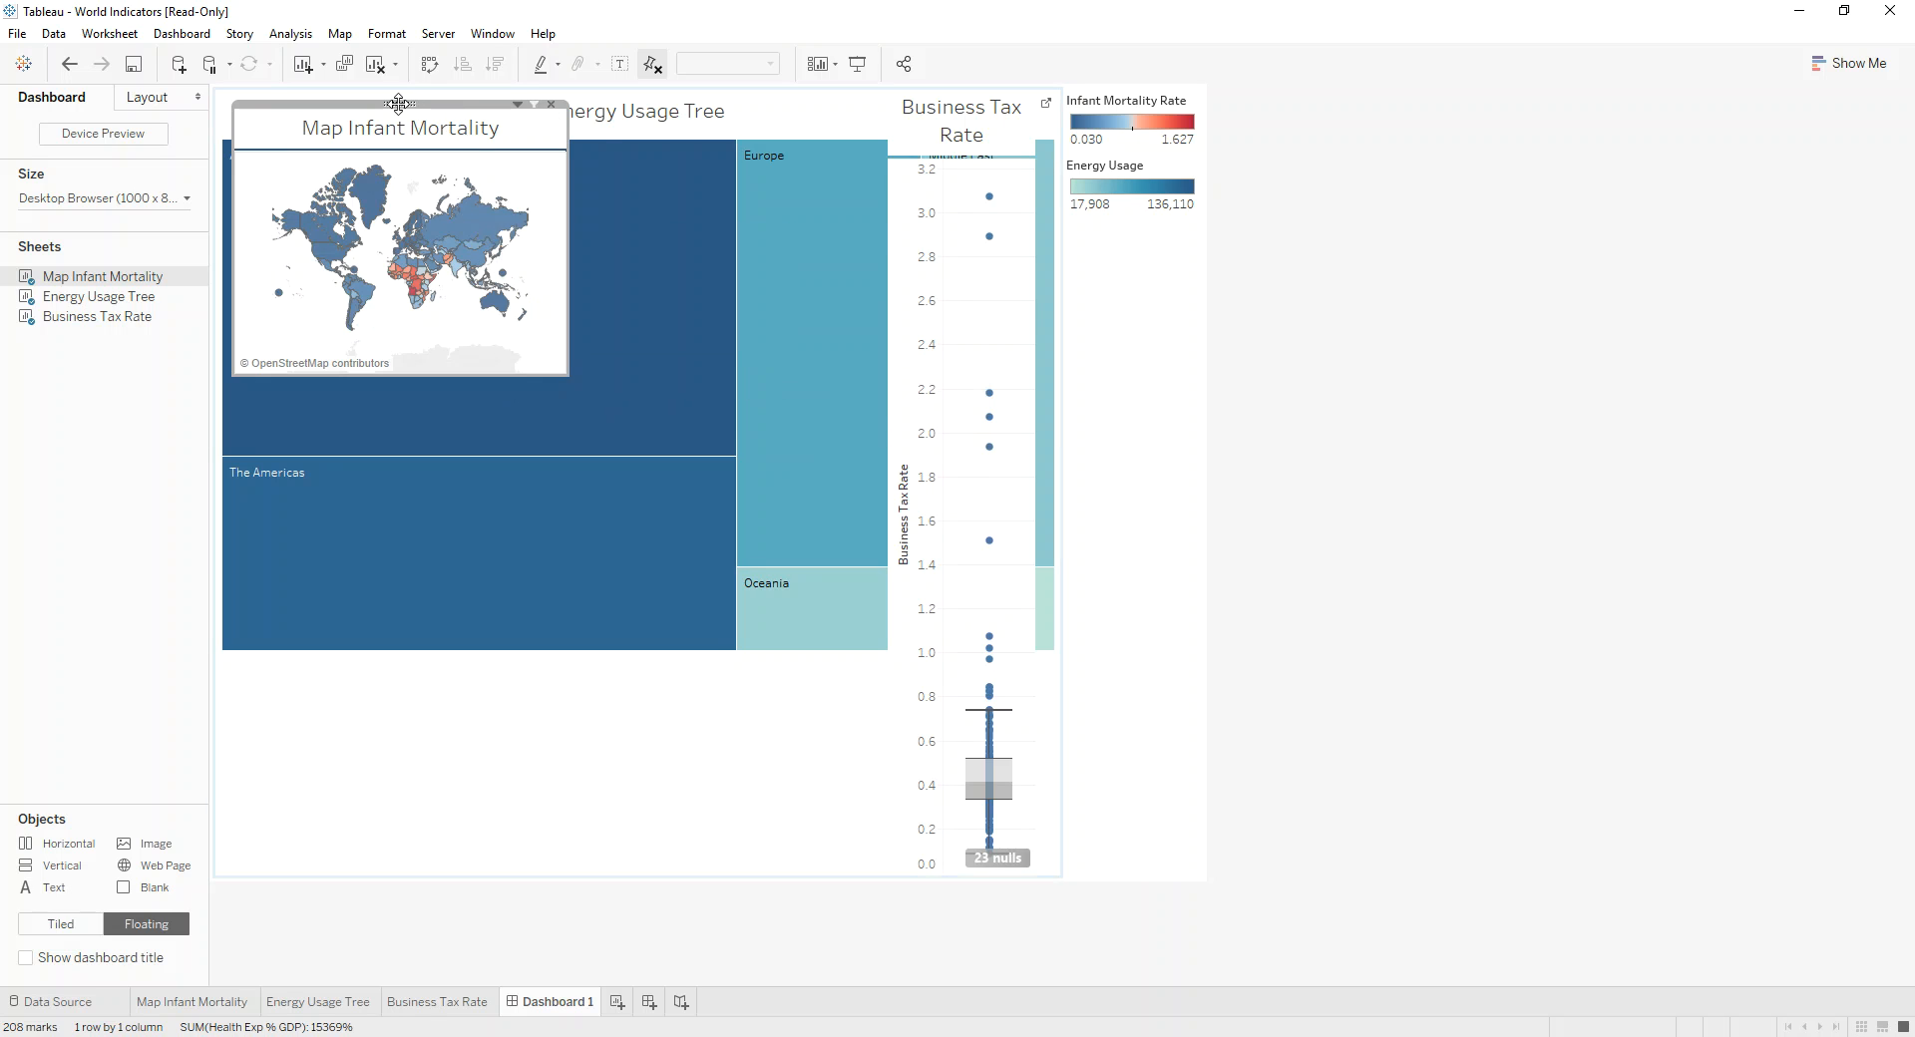
{"action": "left_click", "coordinate": [659, 92]}
{"action": "right_click", "coordinate": [646, 97]}
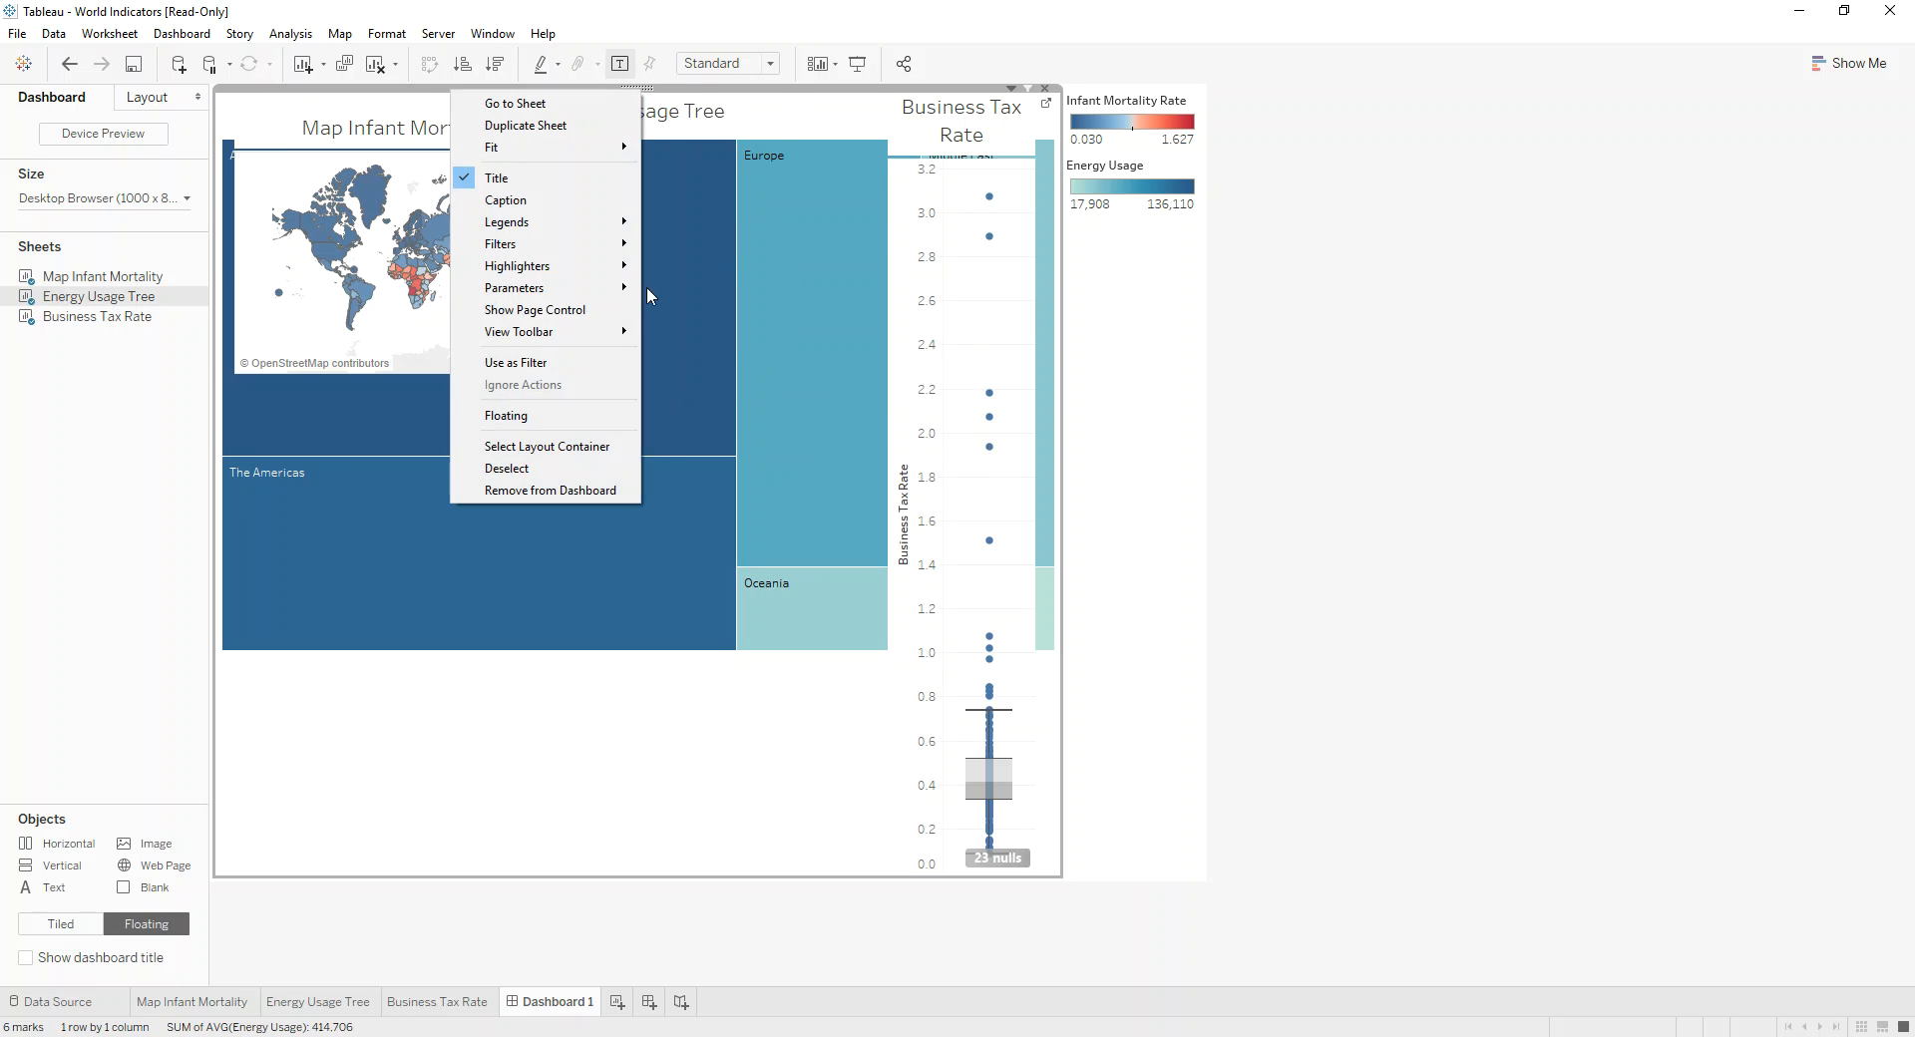
{"action": "left_click", "coordinate": [568, 417]}
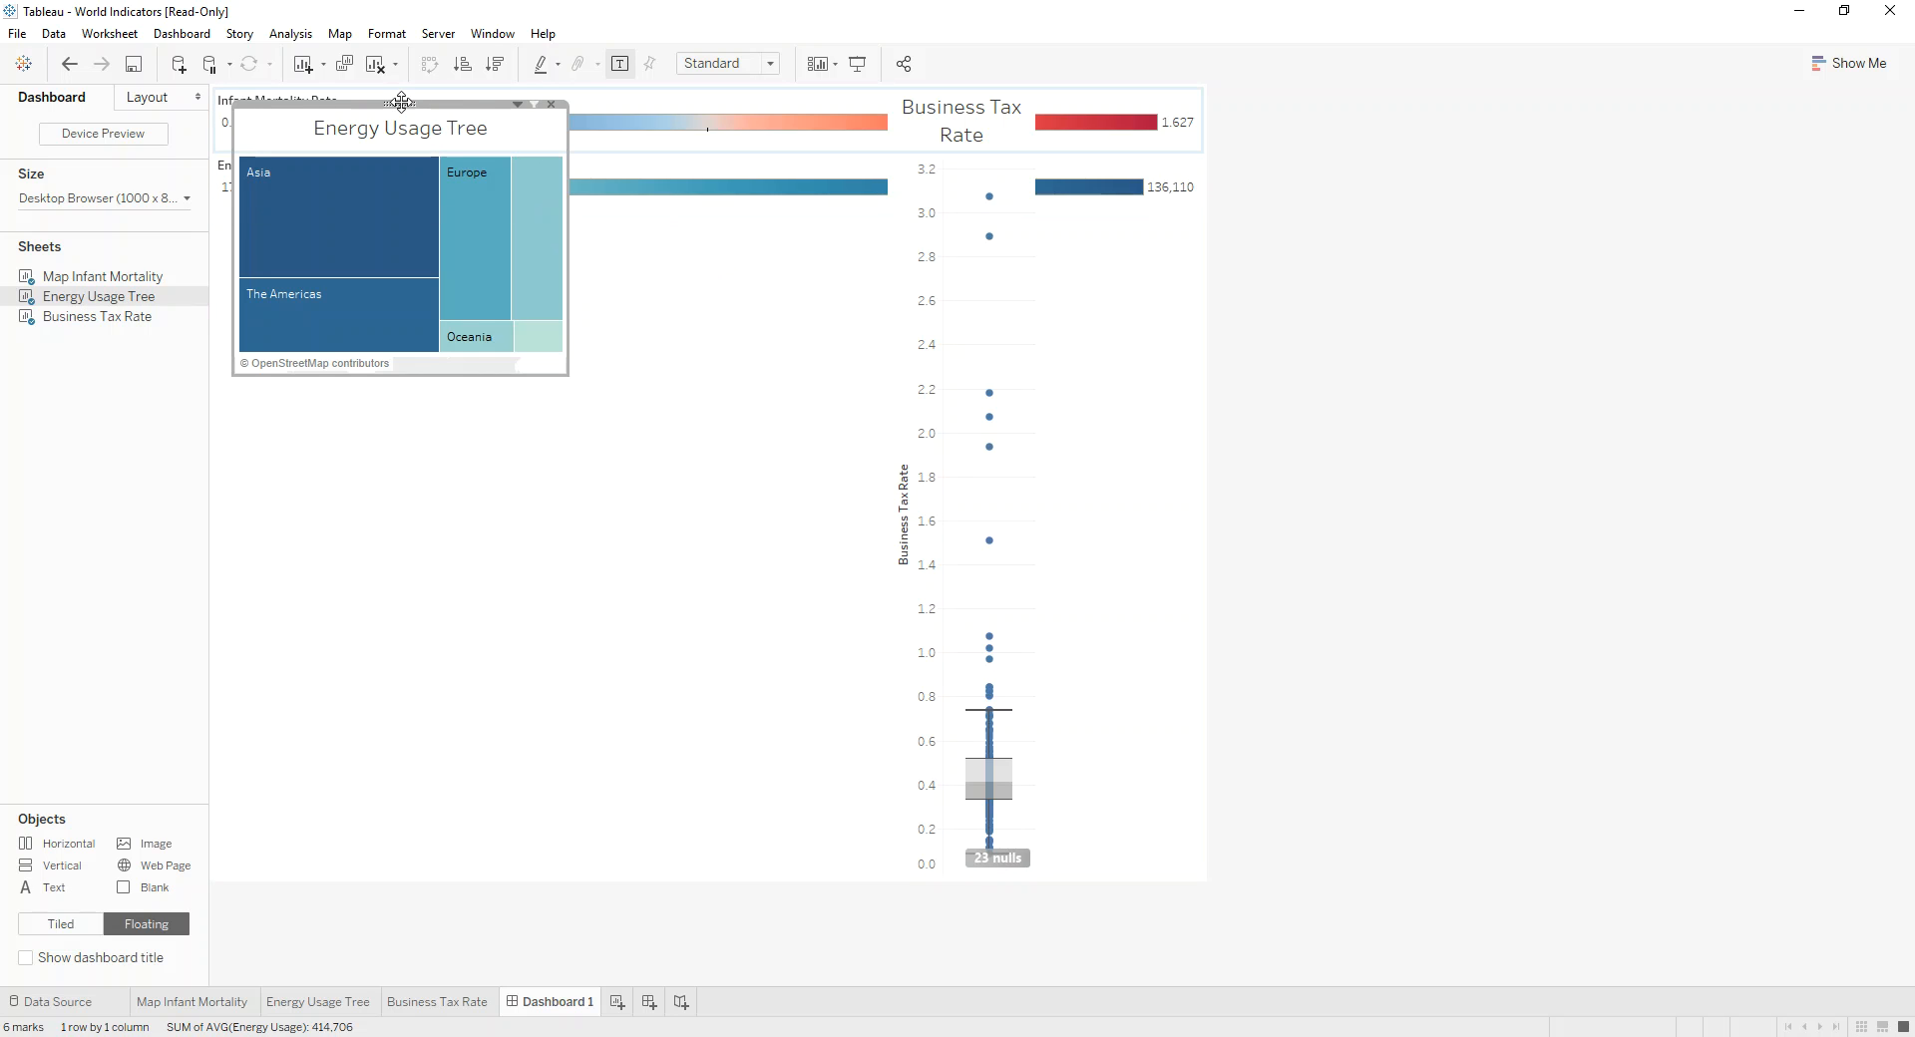
- Make the Infant Mortality Rate legend floating and move it to the dashboard's lower right corner
{"action": "left_click", "coordinate": [779, 93]}
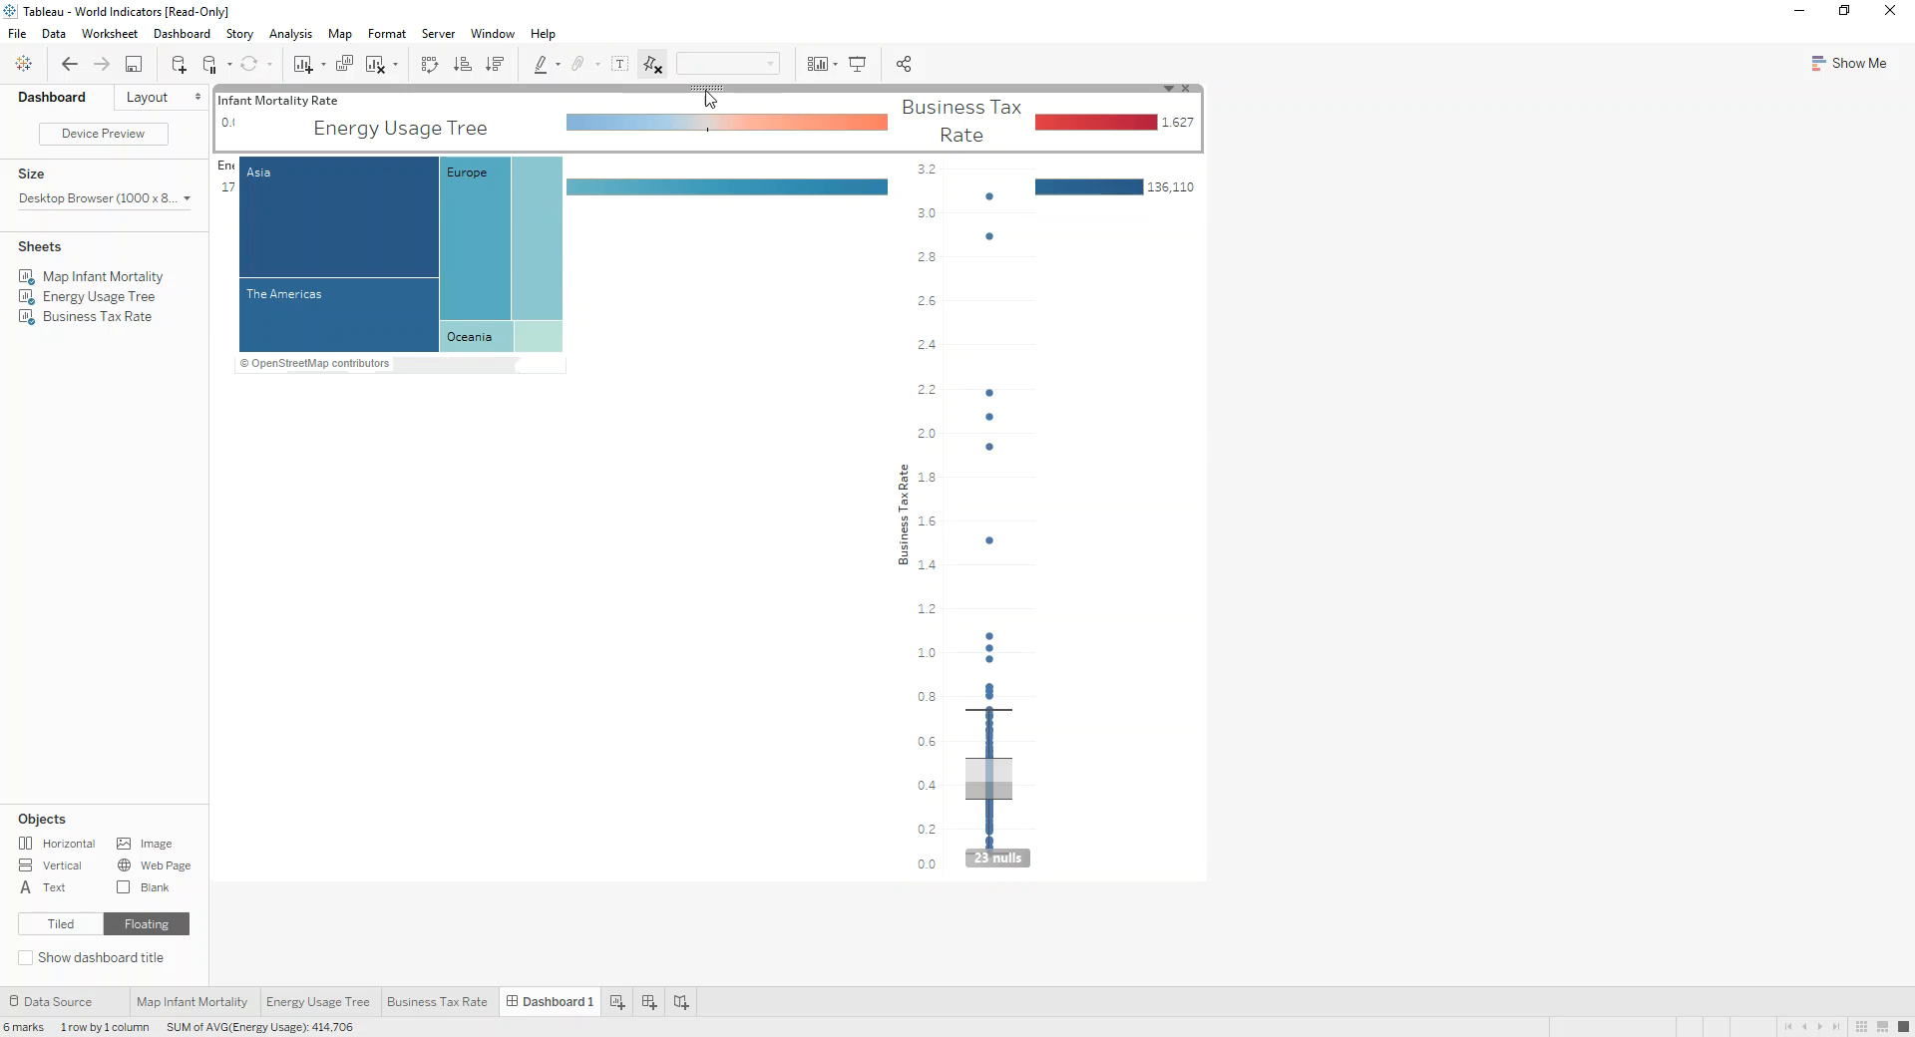
{"action": "right_click", "coordinate": [708, 97]}
{"action": "left_click", "coordinate": [638, 232]}
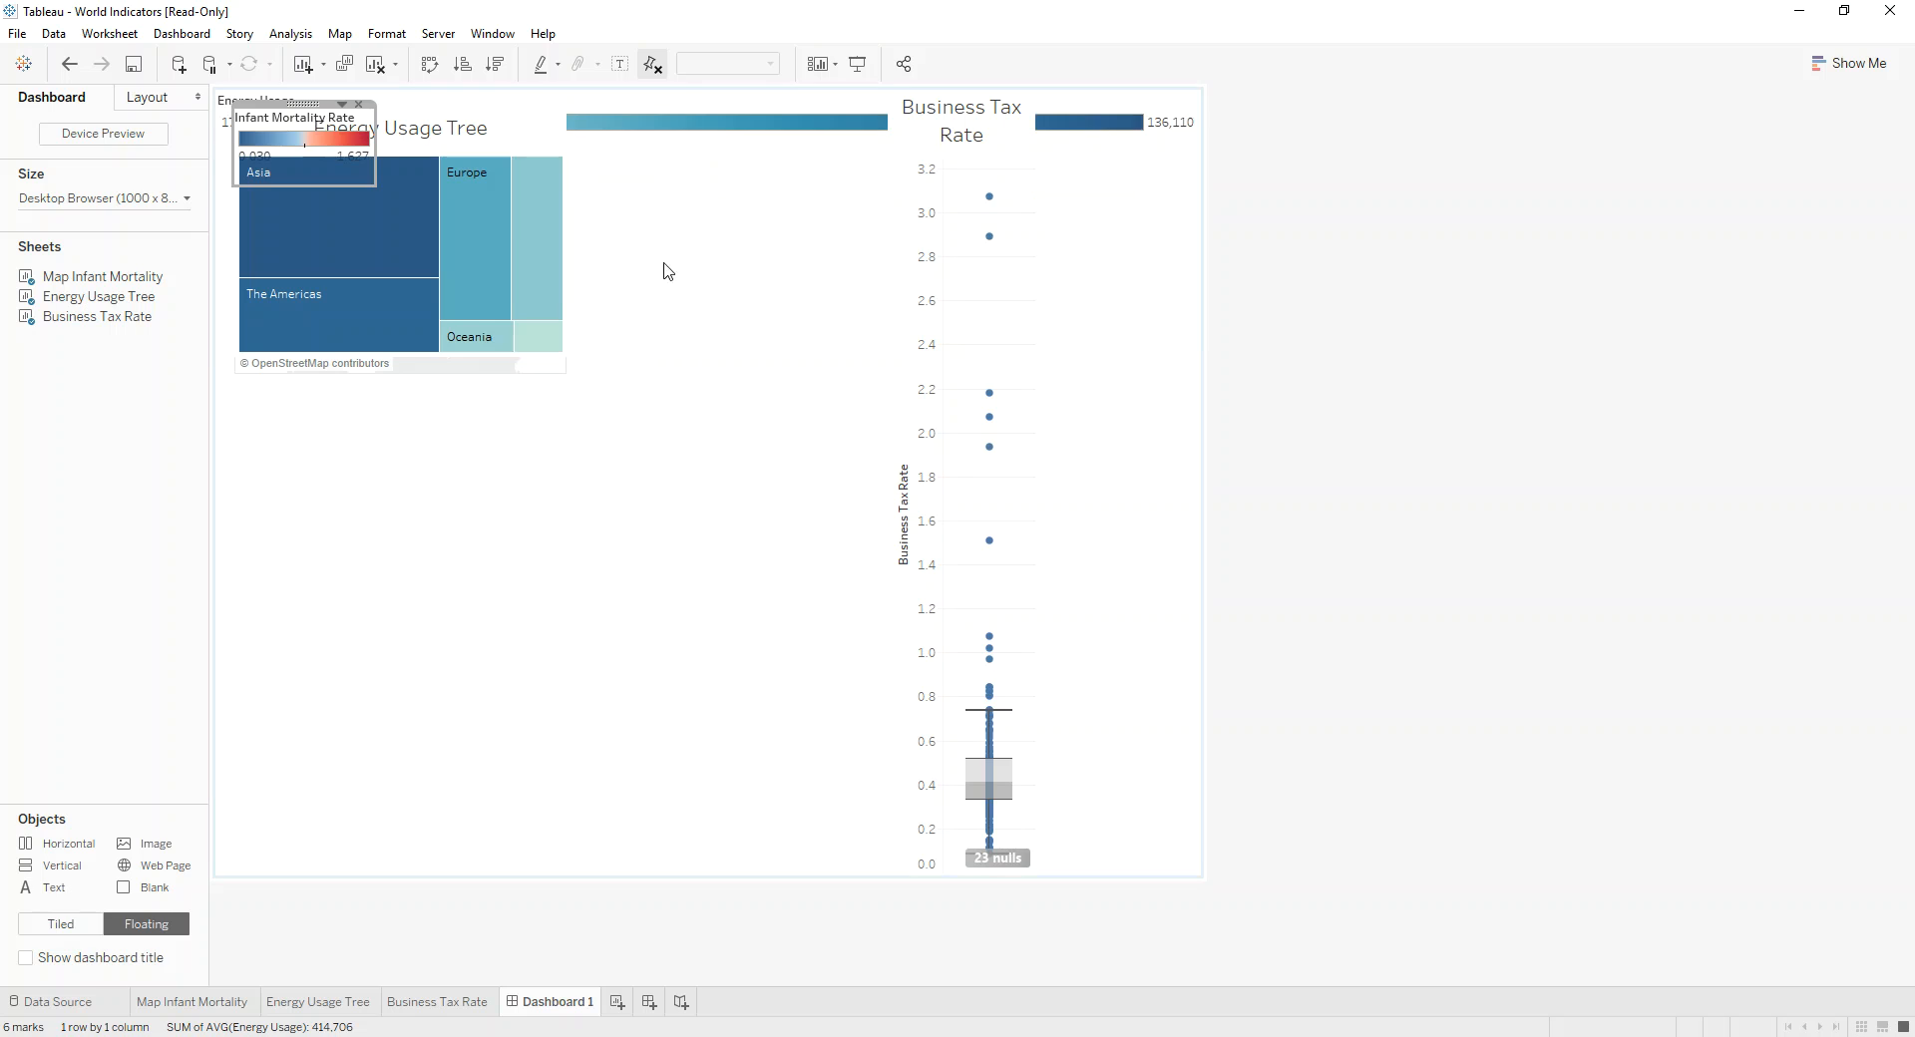
{"action": "left_click_drag", "start_coordinate": [307, 104], "coordinate": [1142, 799]}
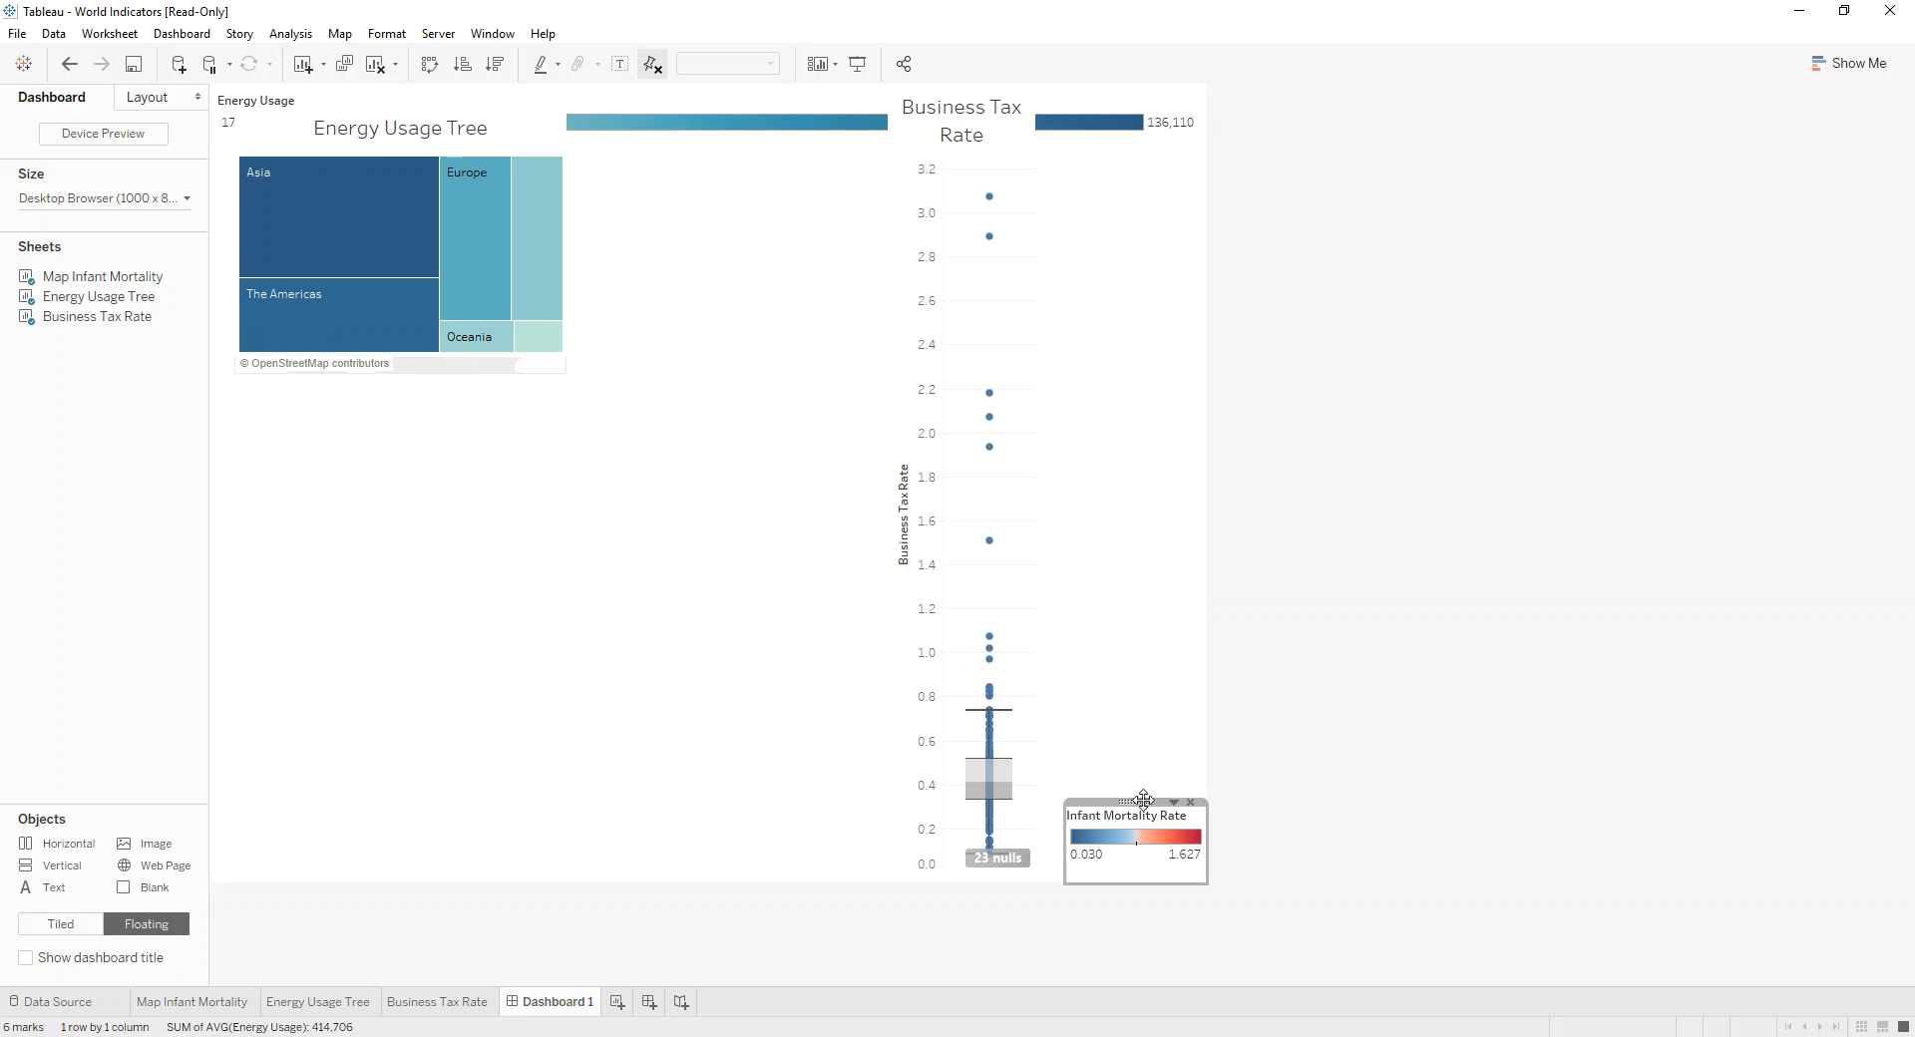
- Make the Energy Usage color legend floating and place it just above the Infant Mortality Rate legend
{"action": "left_click", "coordinate": [329, 199]}
{"action": "left_click", "coordinate": [701, 110]}
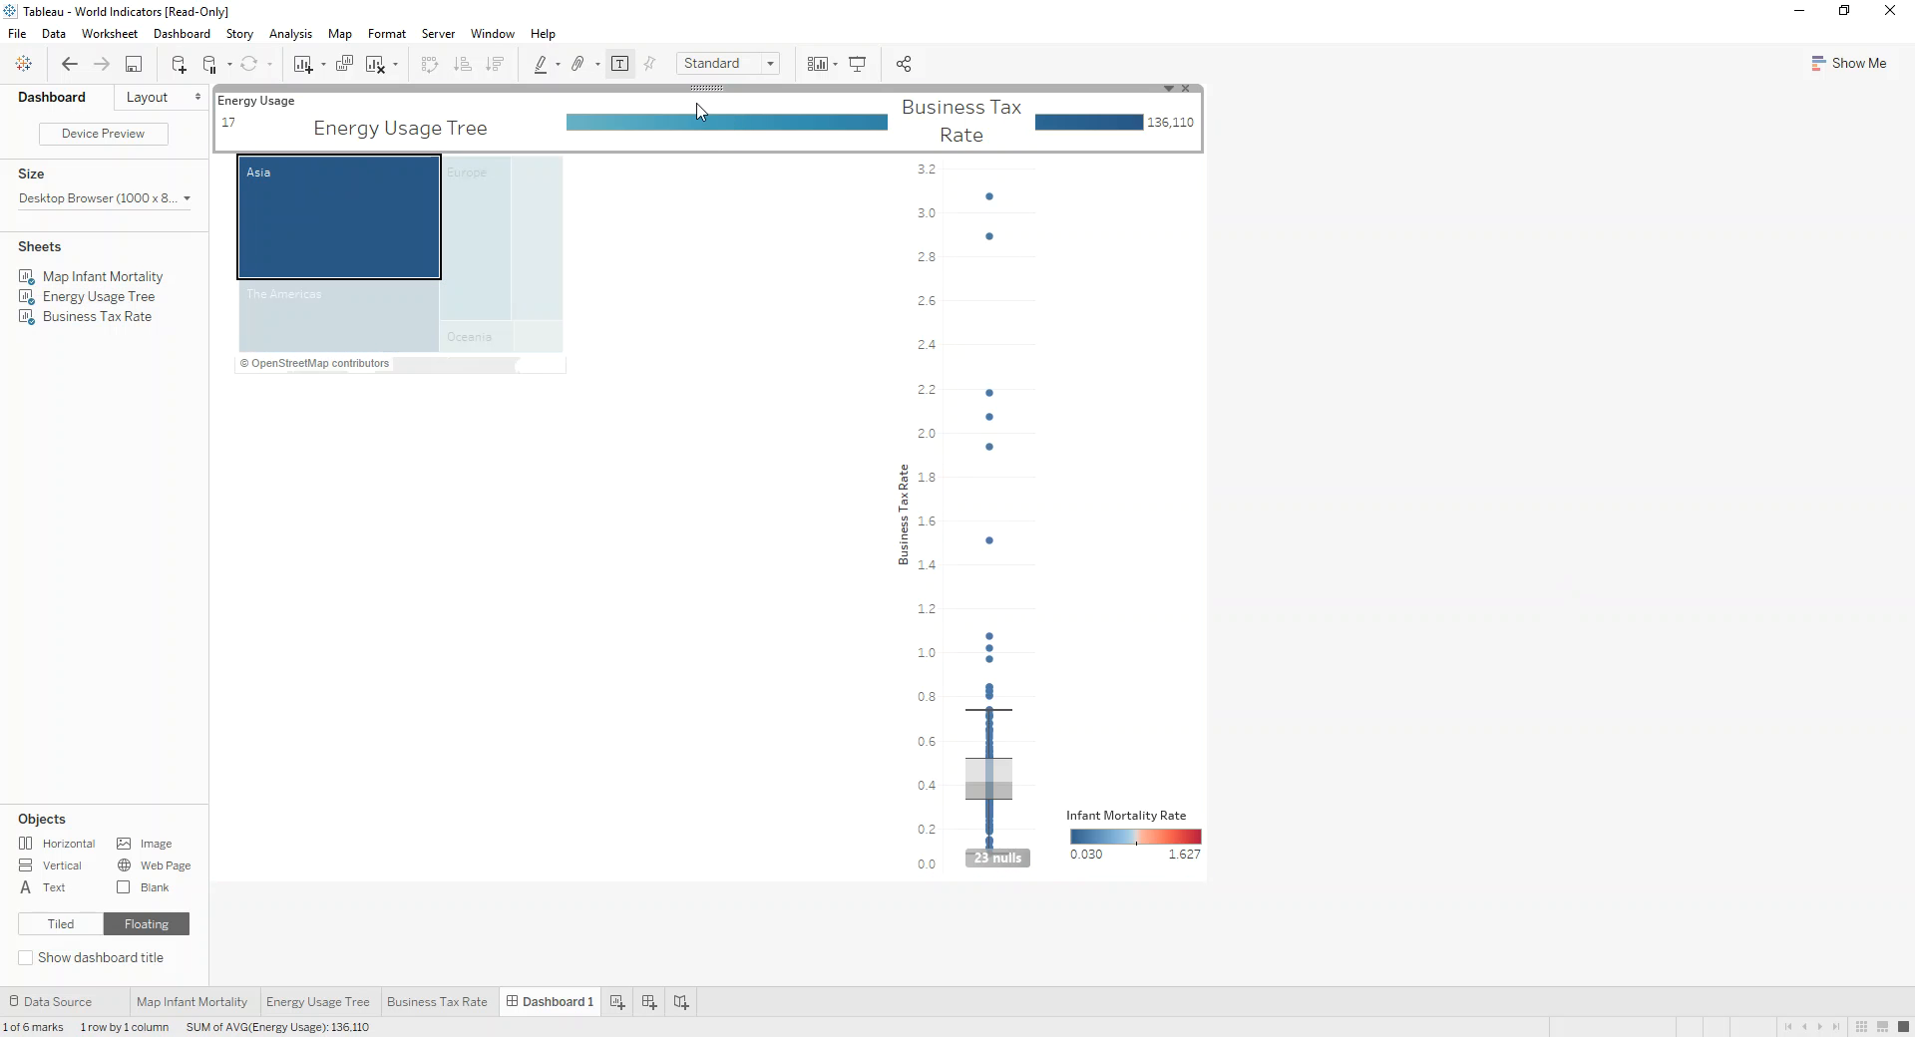
{"action": "right_click", "coordinate": [704, 89]}
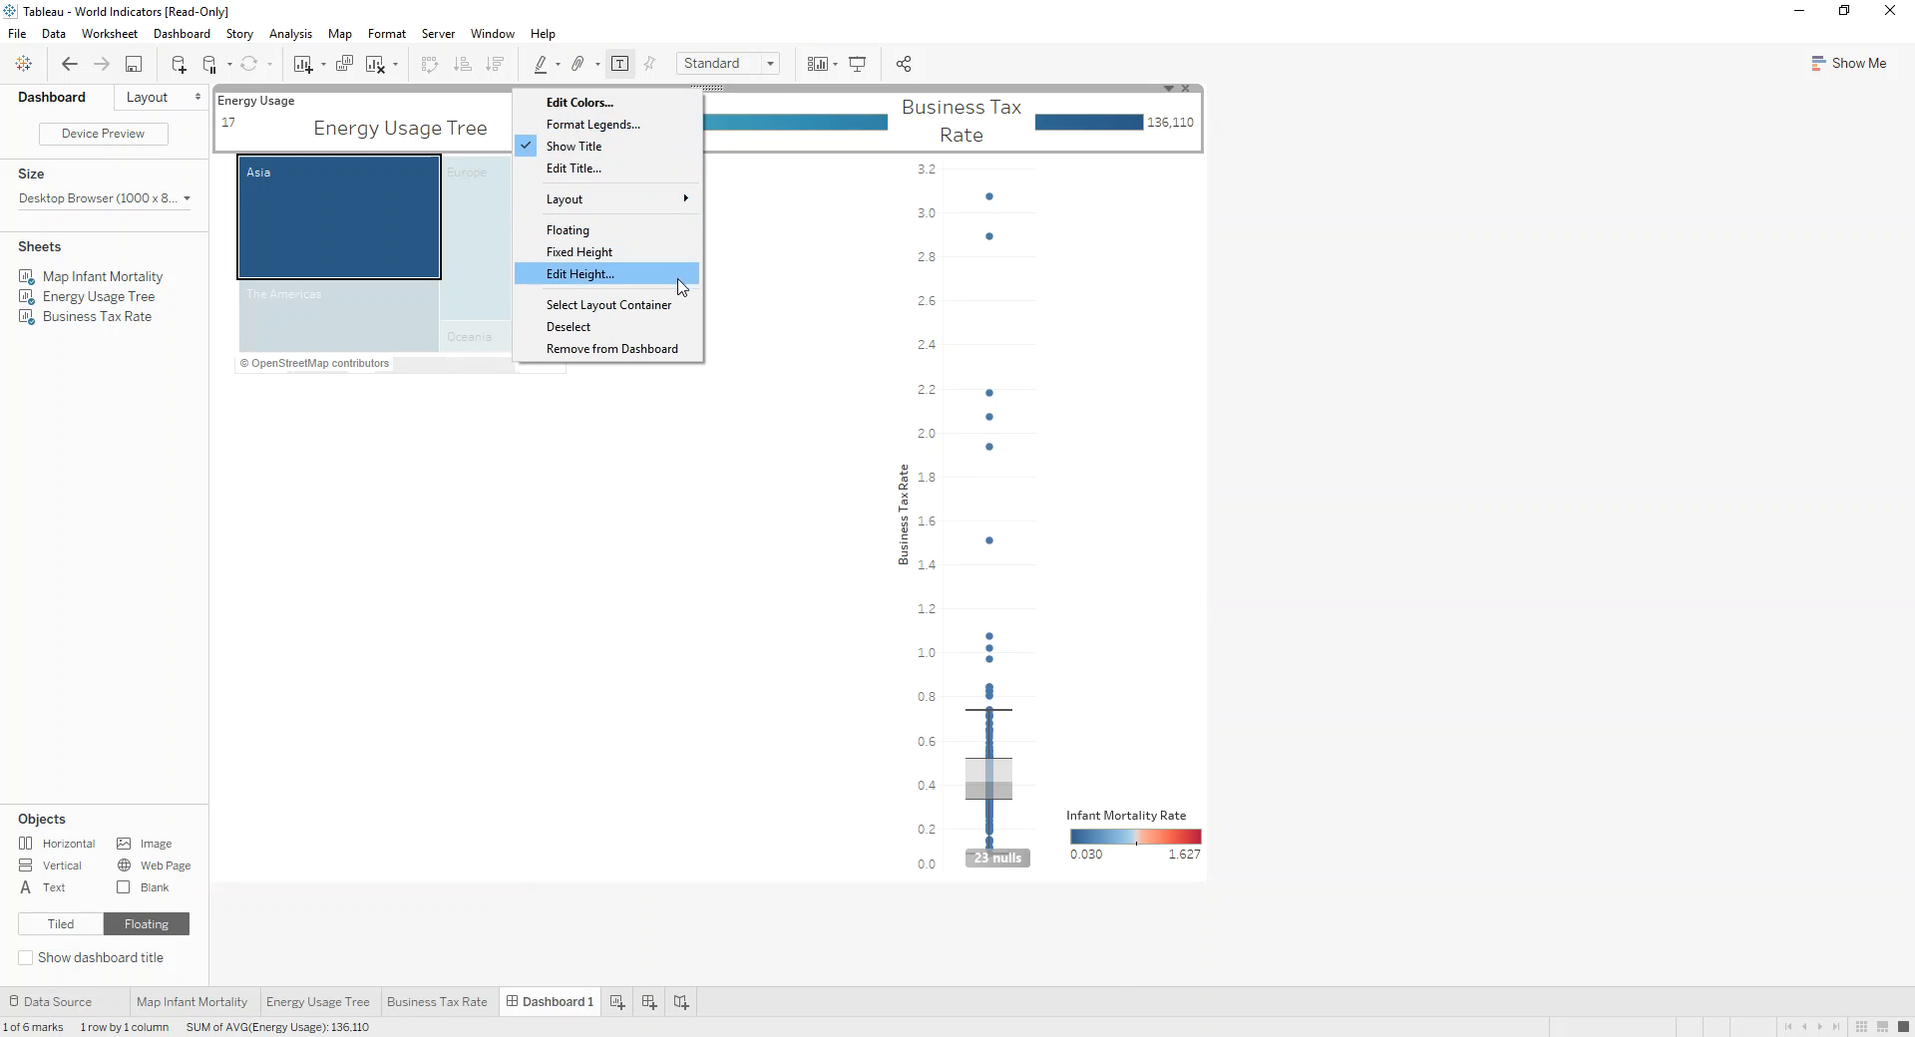
{"action": "left_click", "coordinate": [650, 248]}
{"action": "left_click_drag", "start_coordinate": [318, 104], "coordinate": [1147, 720]}
- Move the Energy Usage Tree to the lower half of the dashboard and enlarge it to reach nearly to the Business Tax Rate chart
{"action": "left_click", "coordinate": [266, 179]}
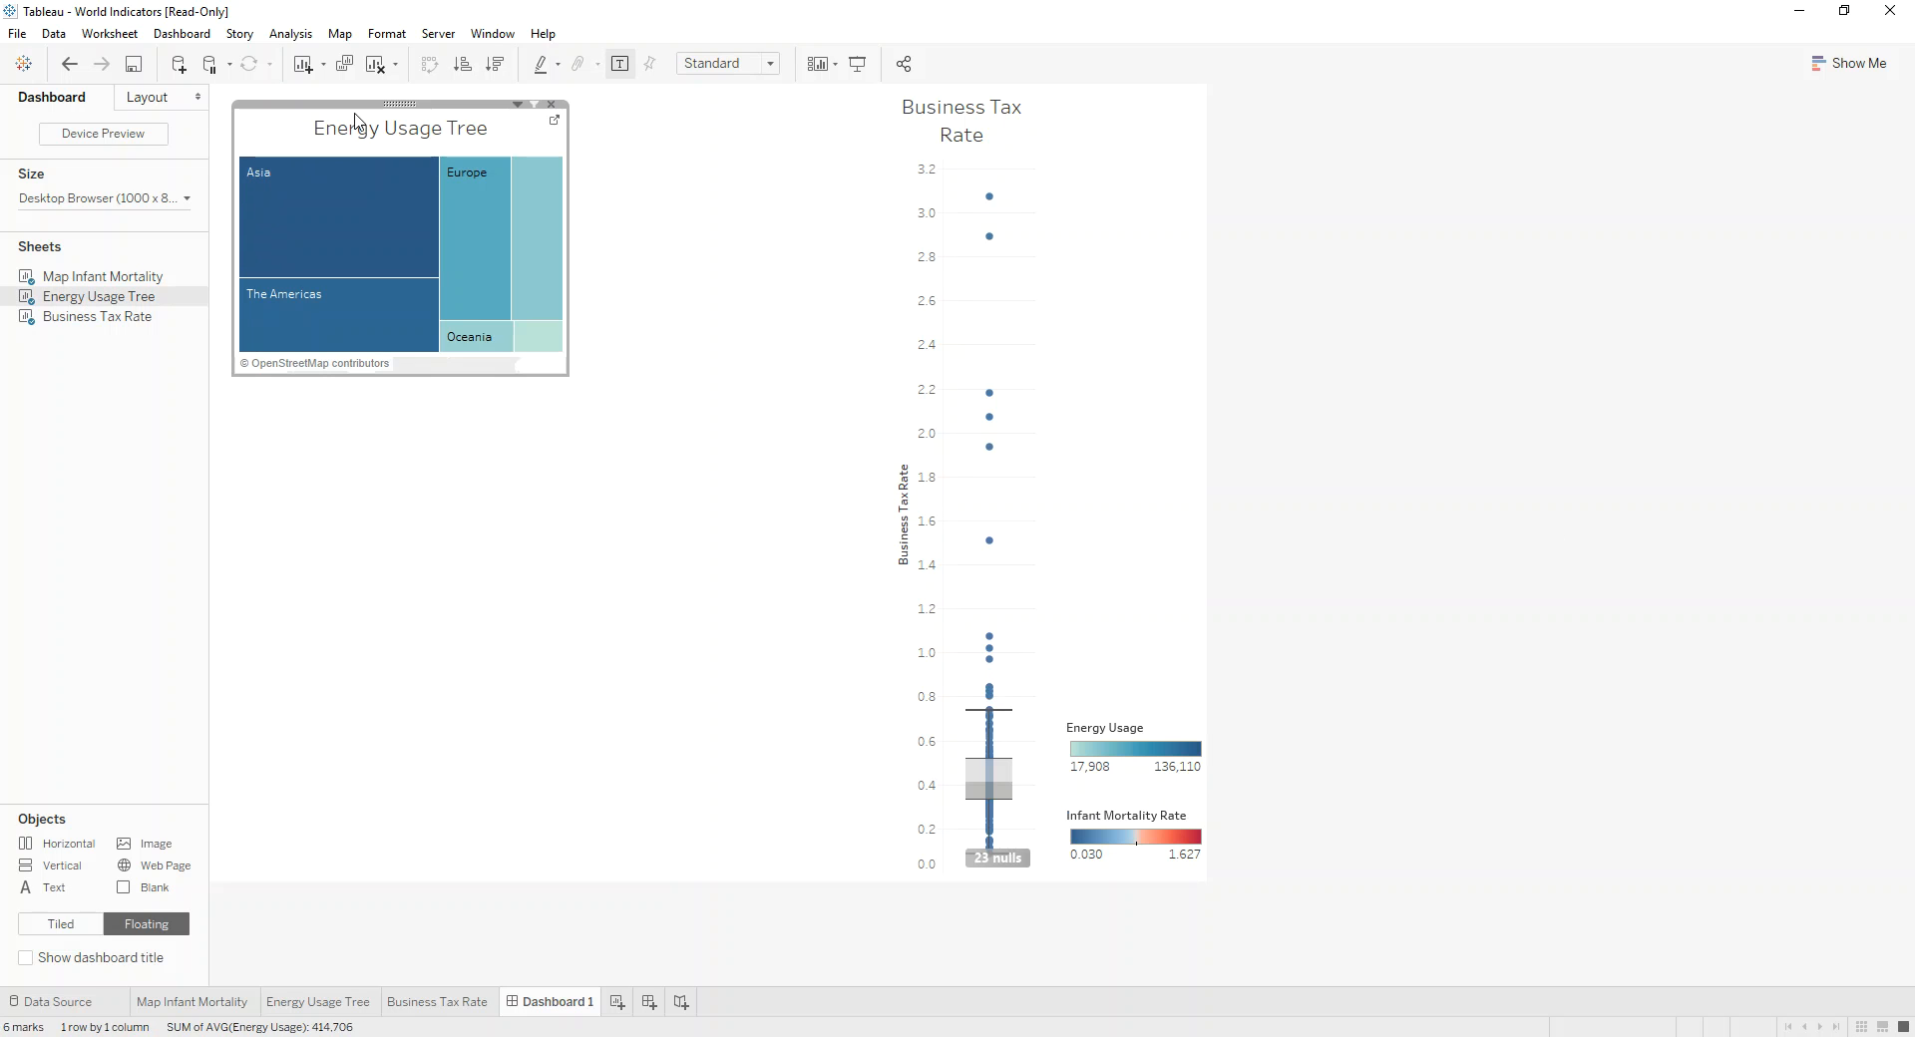
{"action": "left_click_drag", "start_coordinate": [391, 99], "coordinate": [364, 609]}
{"action": "left_click_drag", "start_coordinate": [537, 611], "coordinate": [893, 427]}
- Enlarge the Map Infant Mortality view to fill the space above the Energy Usage Tree and nudge it into place
{"action": "left_click", "coordinate": [544, 292]}
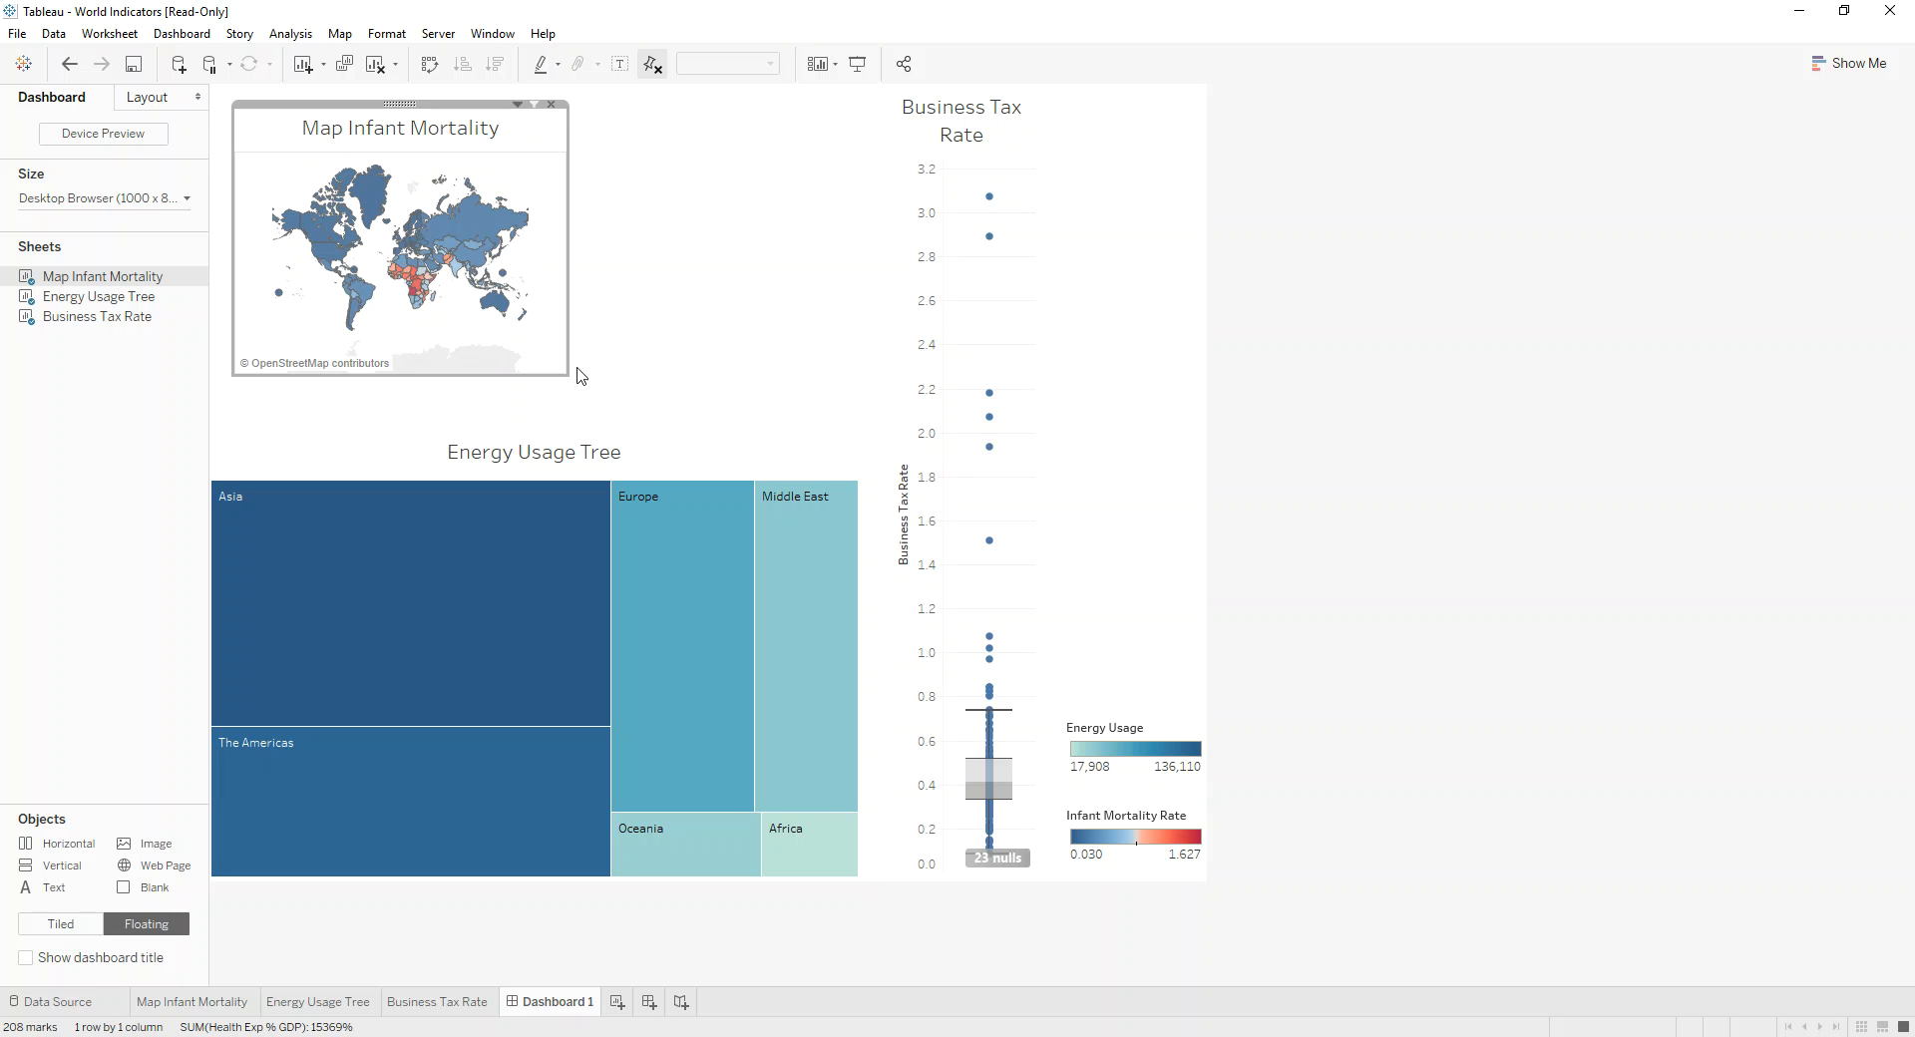
{"action": "left_click_drag", "start_coordinate": [561, 375], "coordinate": [855, 479]}
{"action": "left_click_drag", "start_coordinate": [544, 102], "coordinate": [530, 99]}
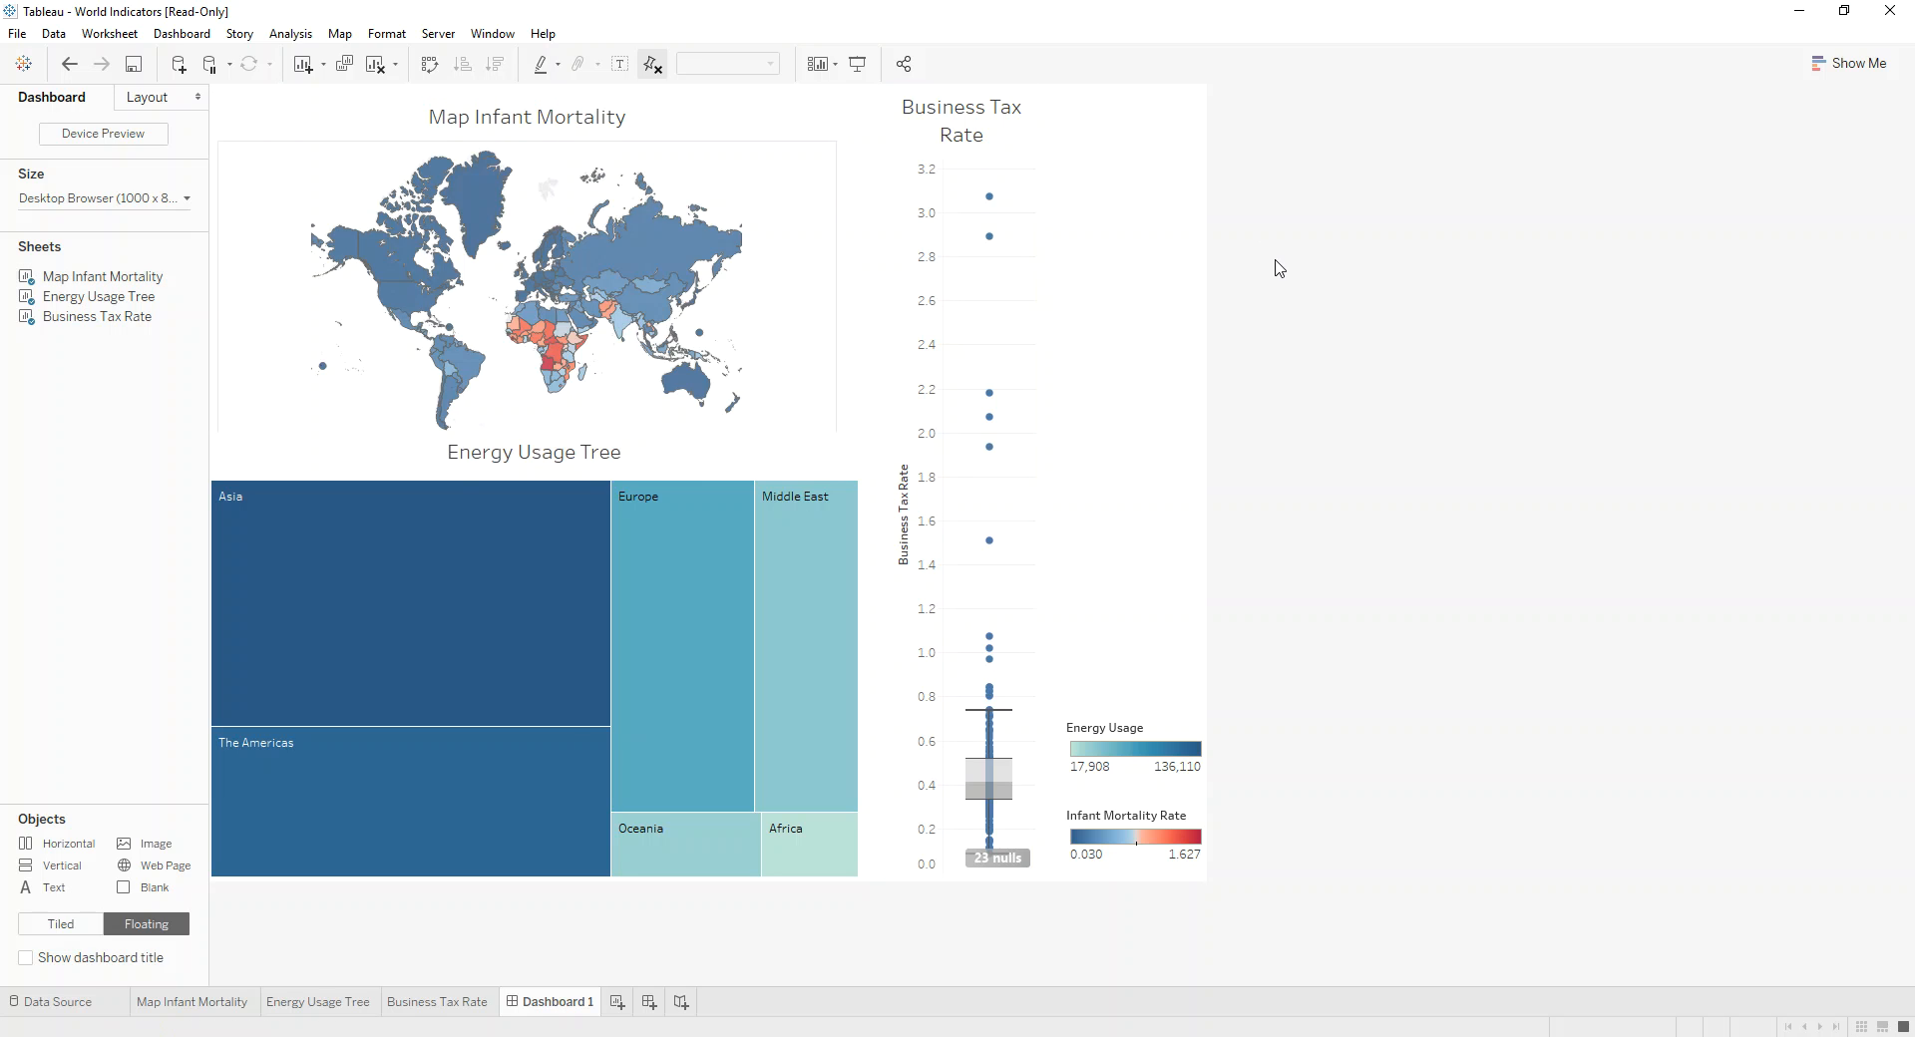
- Show the dashboard title and move the Map Infant Mortality view down below it
{"action": "left_click", "coordinate": [213, 42]}
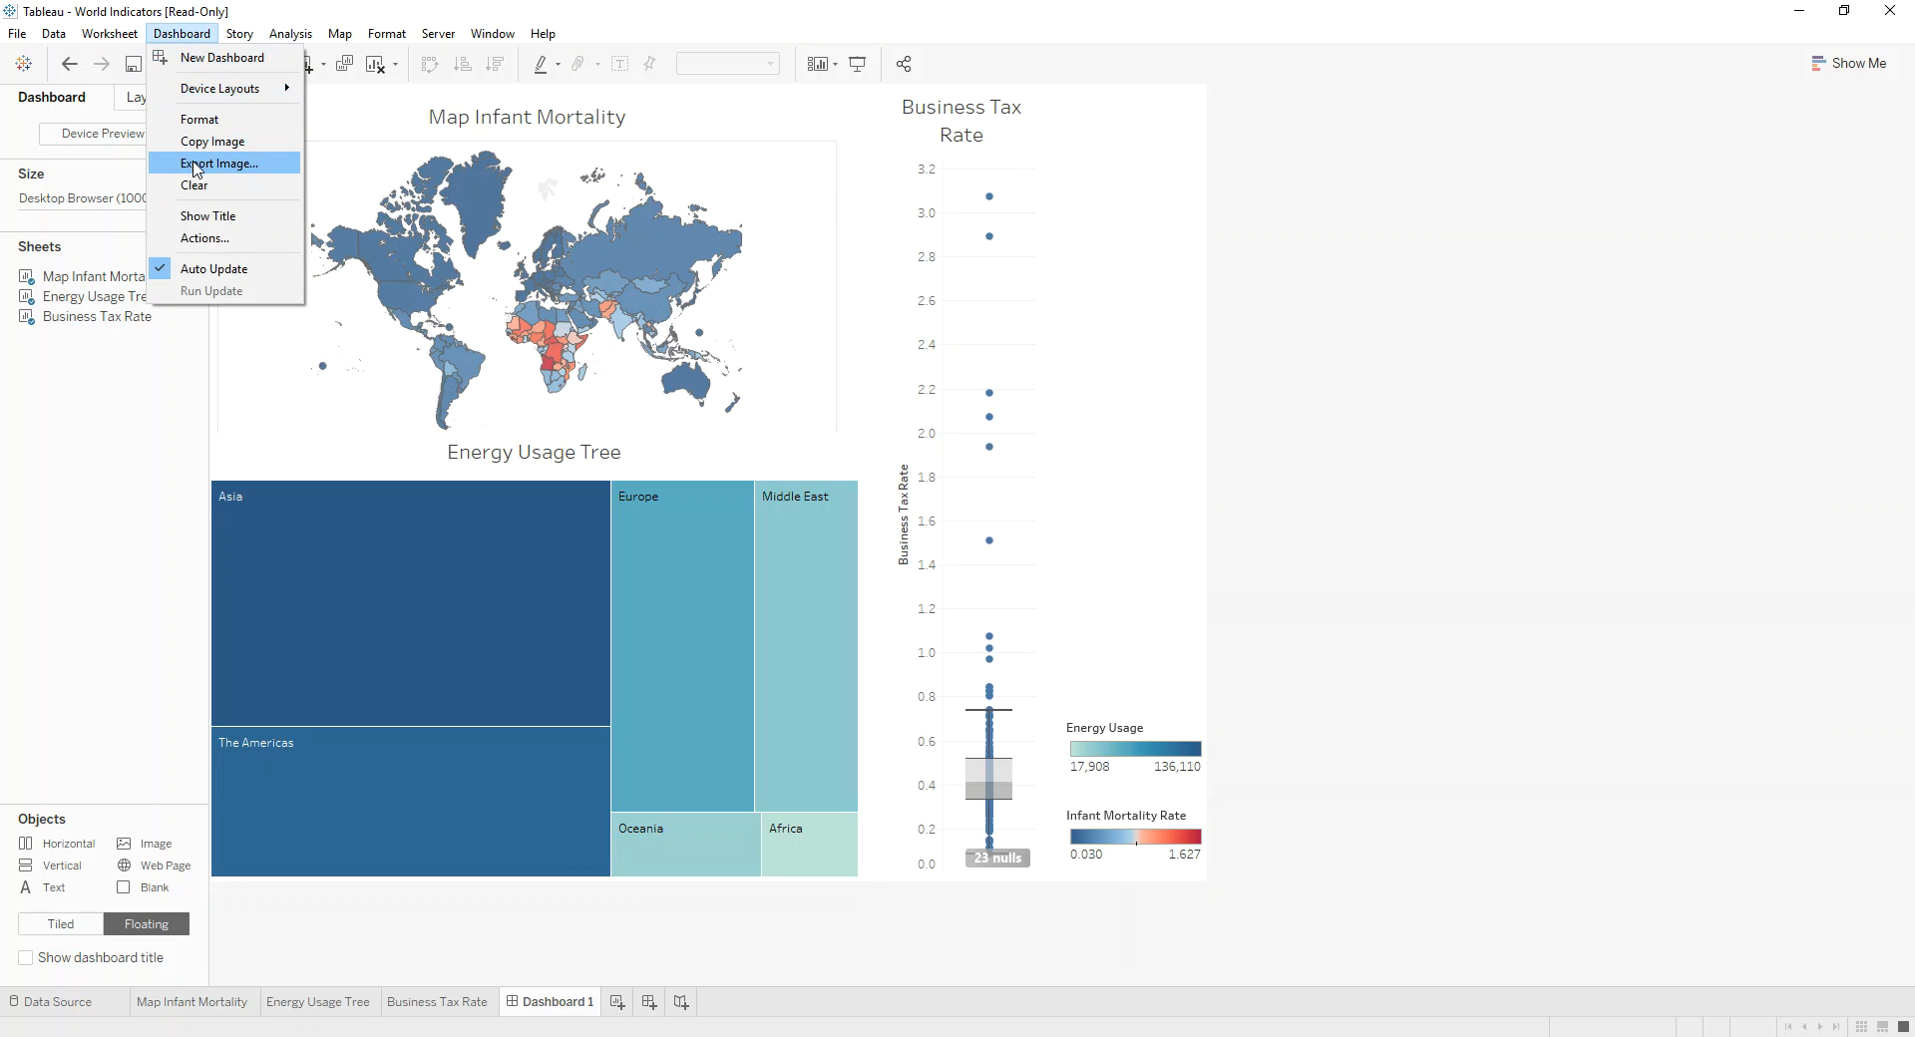
{"action": "left_click", "coordinate": [225, 220]}
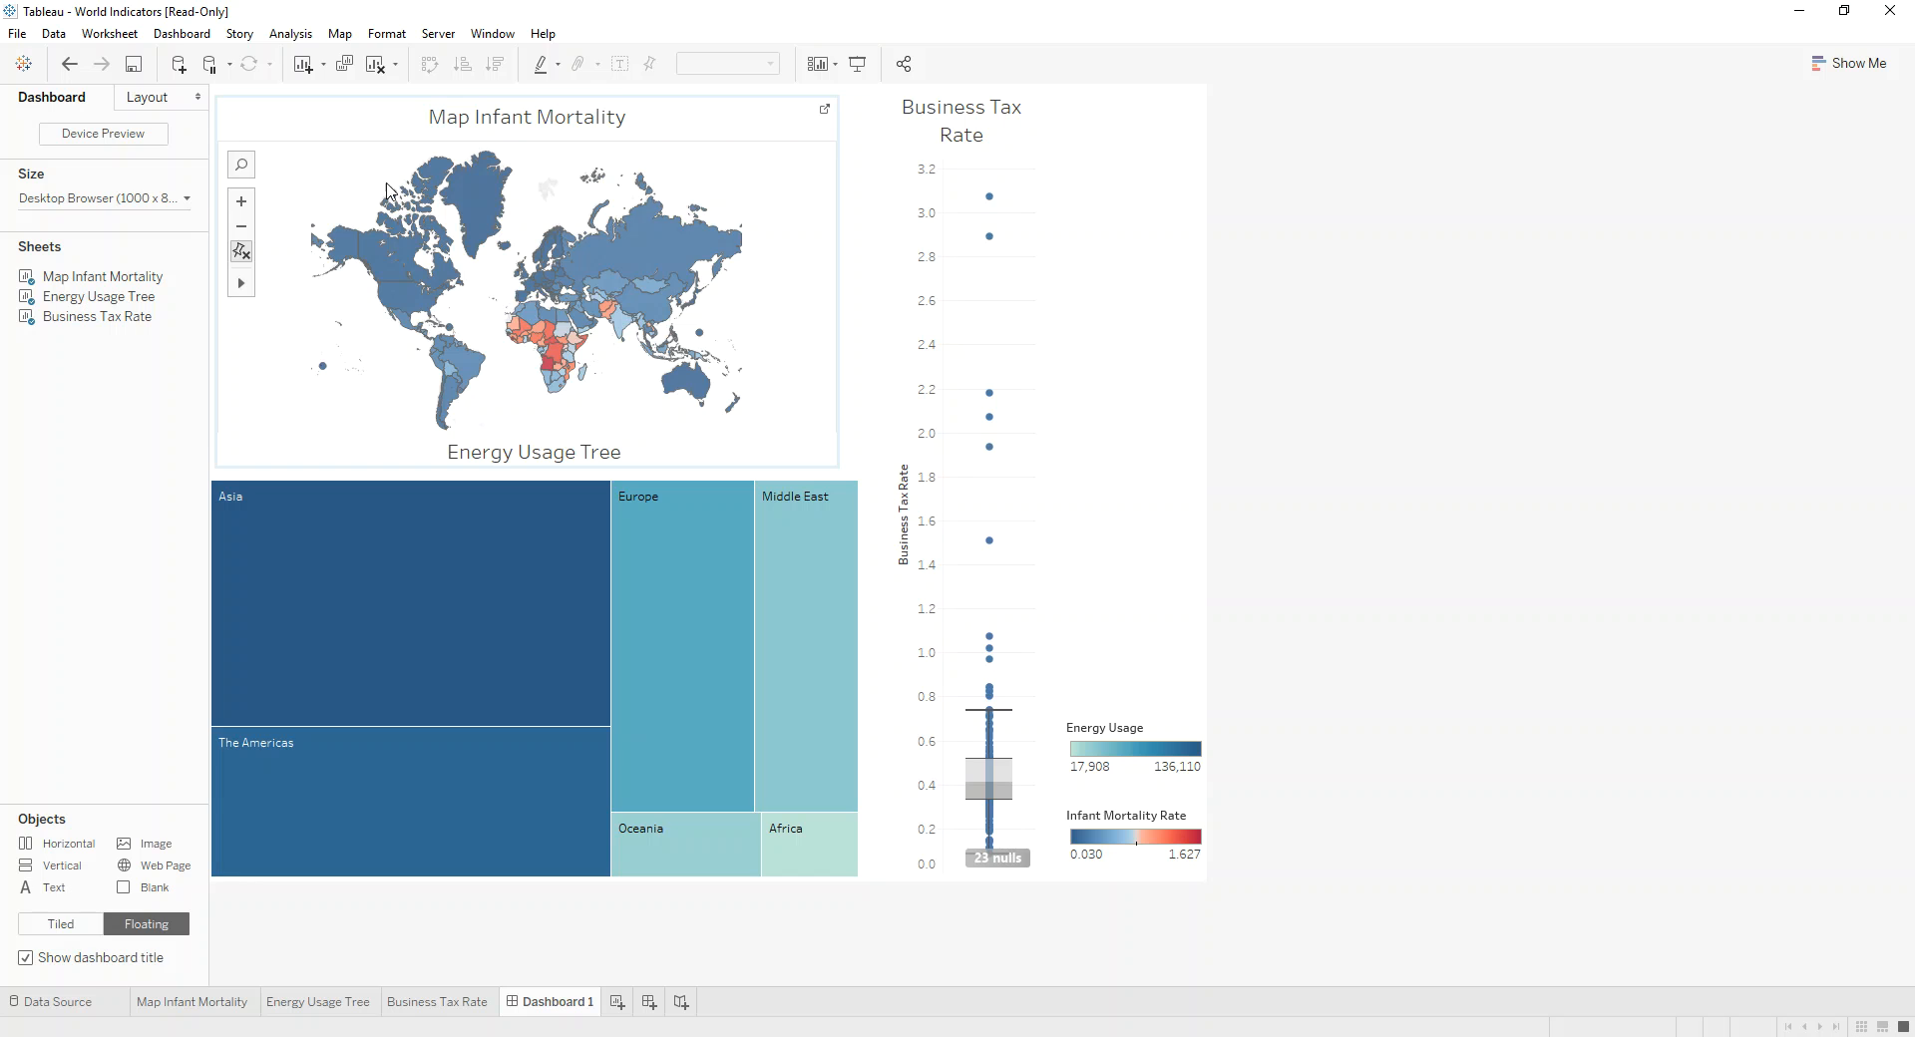
{"action": "left_click", "coordinate": [521, 160]}
{"action": "mouse_move", "coordinate": [518, 98]}
{"action": "left_mouse_down"}
{"action": "mouse_move", "coordinate": [520, 129]}
{"action": "mouse_move", "coordinate": [505, 116]}
{"action": "left_mouse_up"}
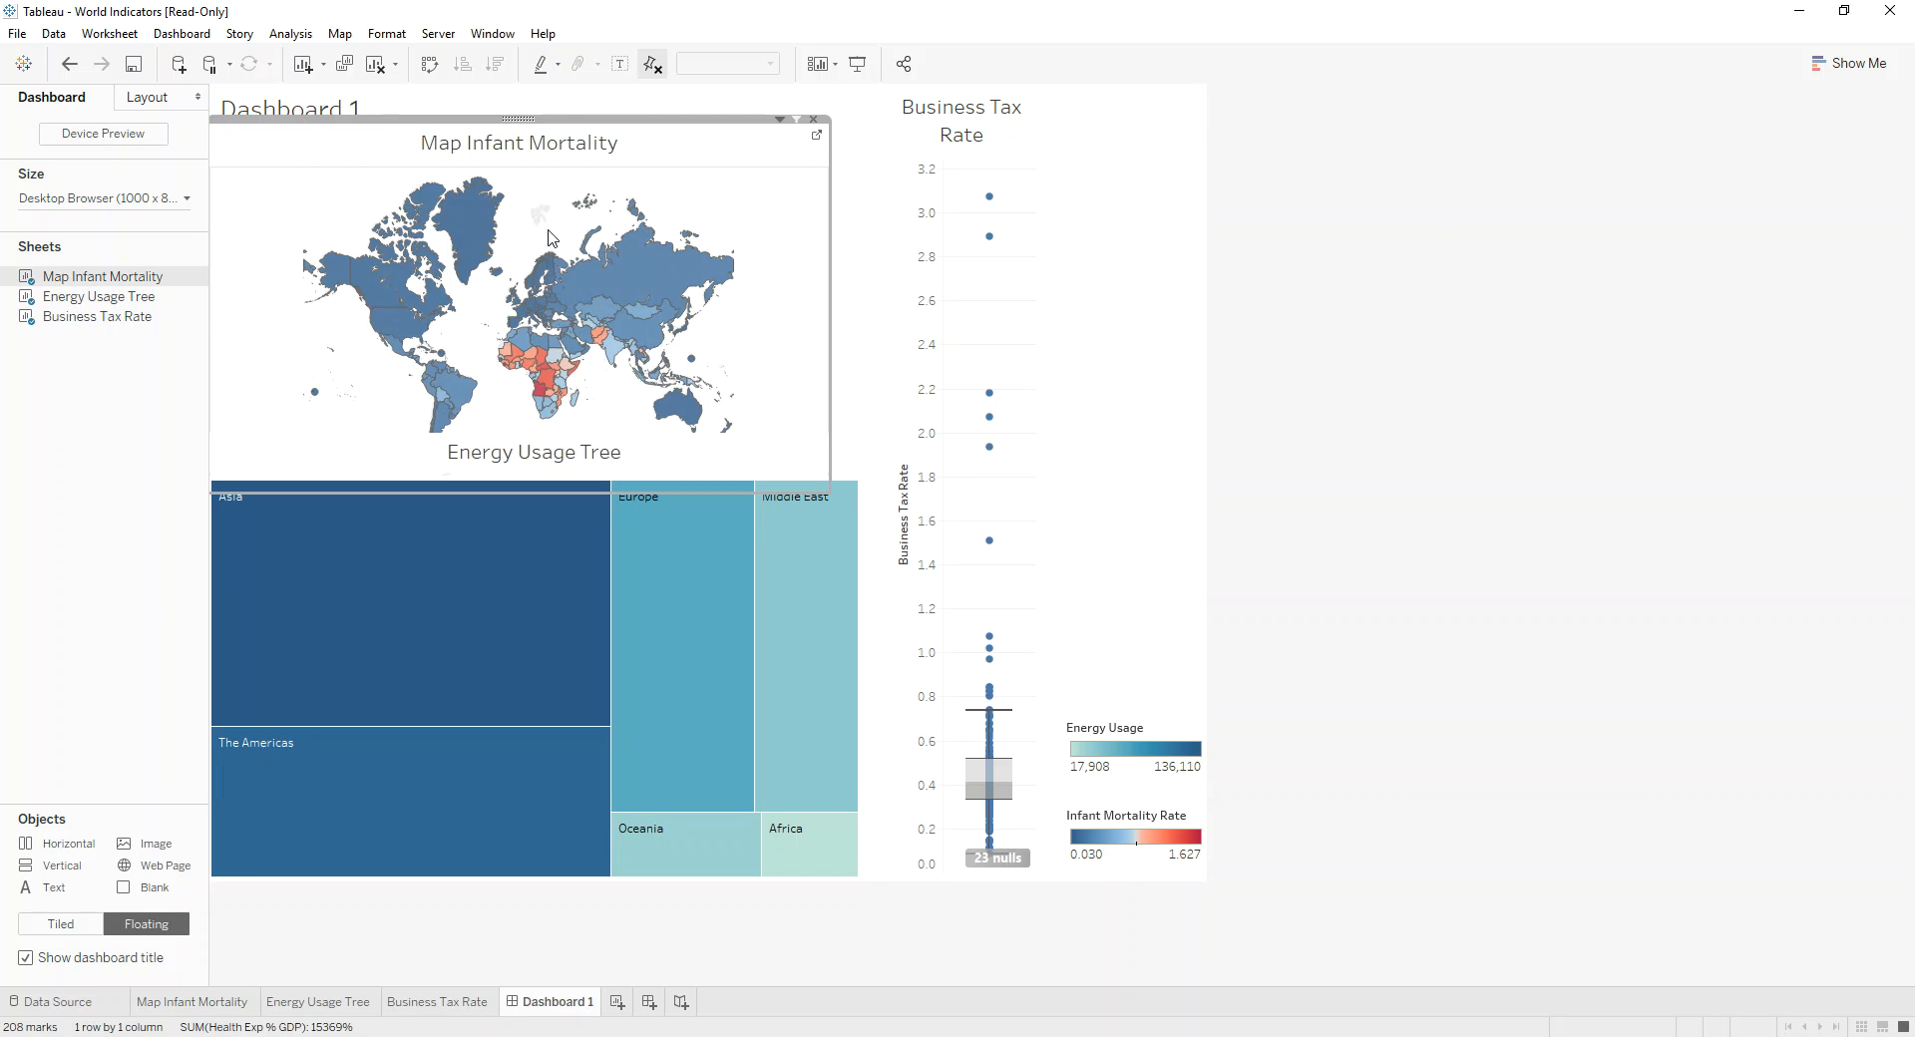
- Reduce the Energy Usage Tree's height from its upper edge and shift the Map Infant Mortality view slightly lower to clear the title
{"action": "left_click", "coordinate": [542, 544]}
{"action": "left_click_drag", "start_coordinate": [891, 427], "coordinate": [872, 468]}
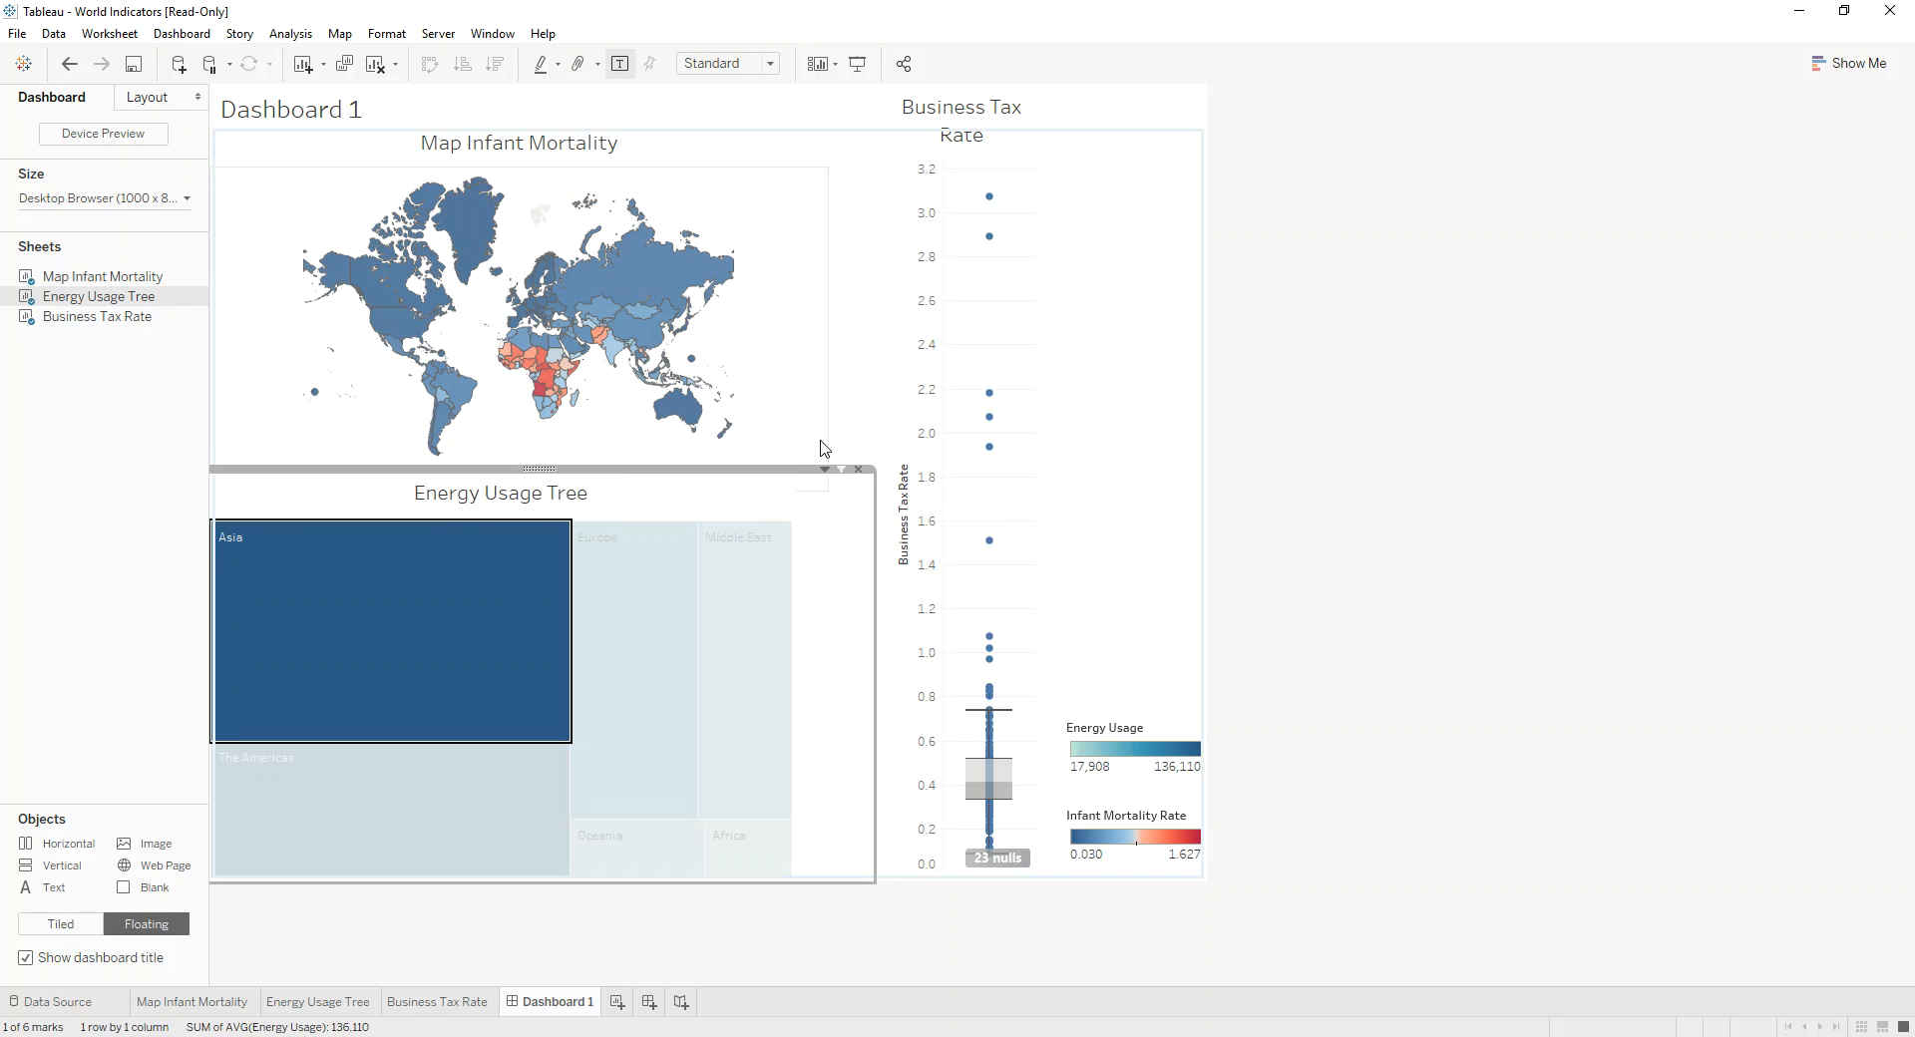
{"action": "left_click", "coordinate": [431, 649]}
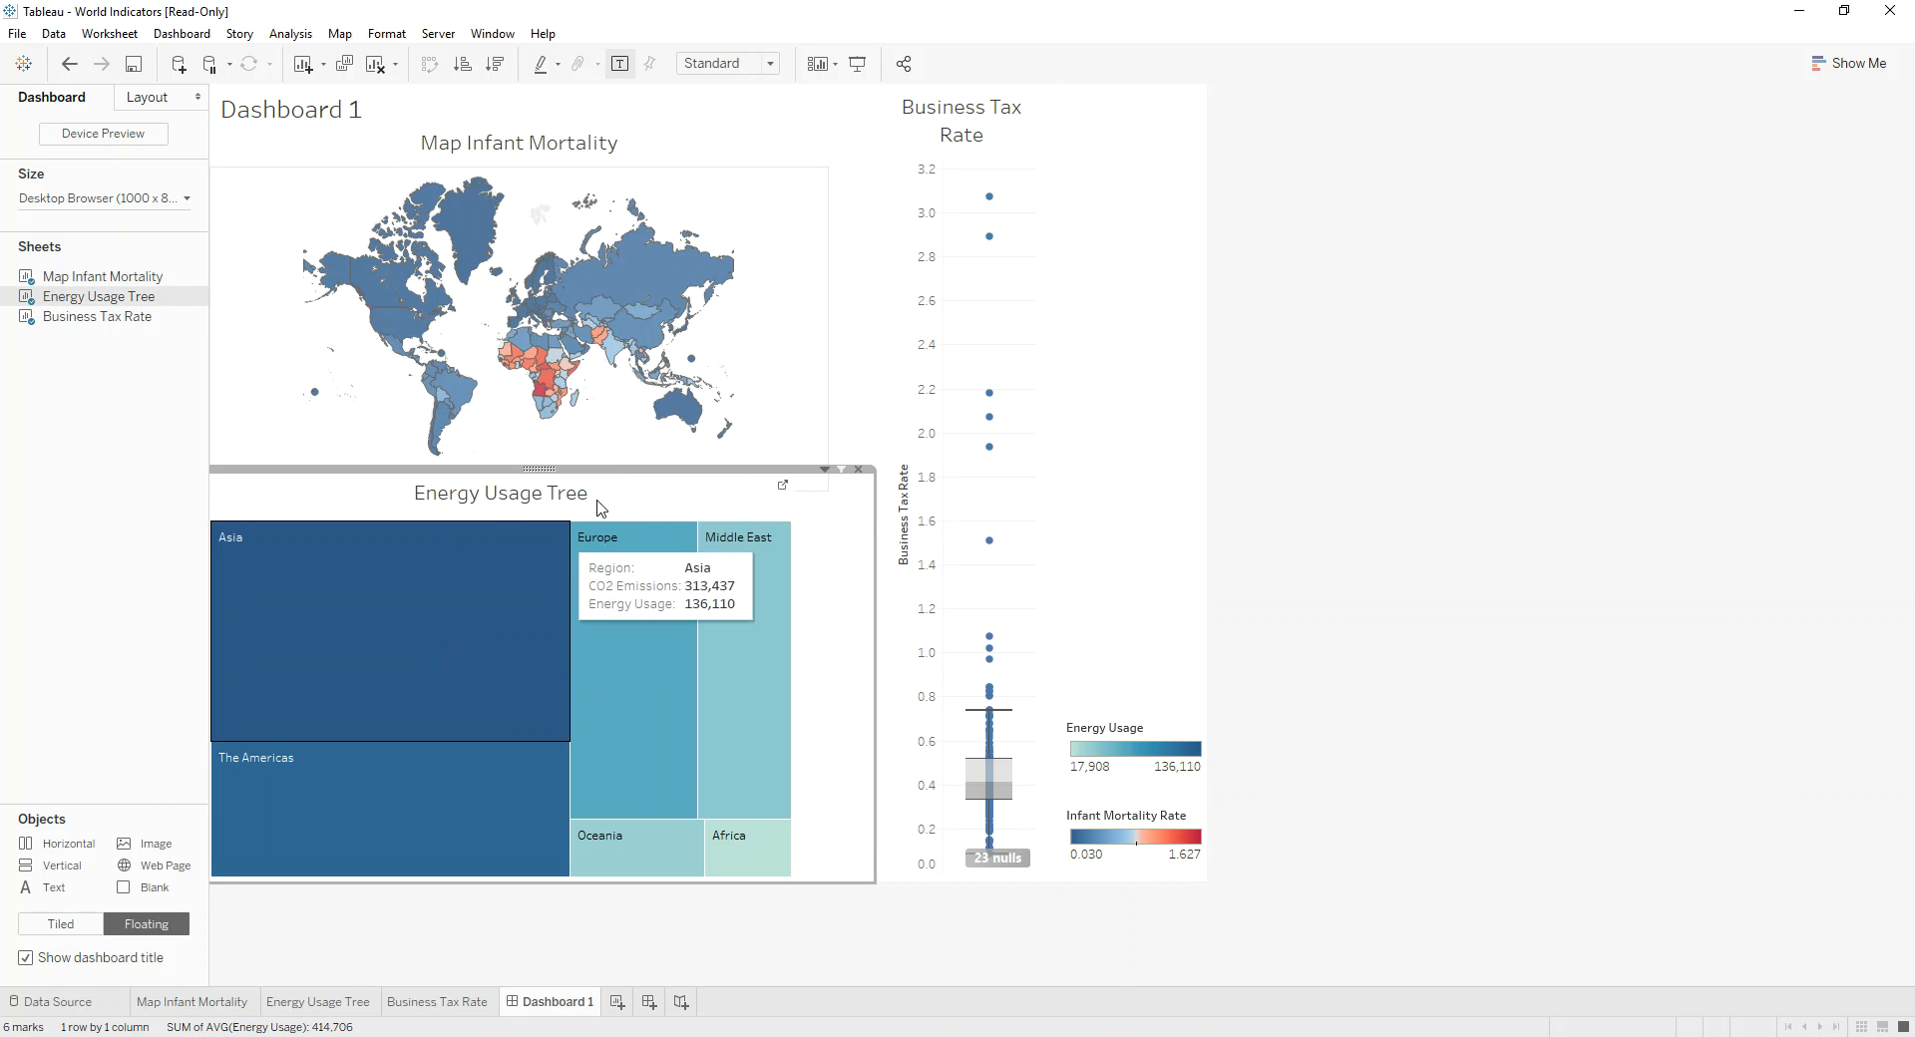
{"action": "left_click", "coordinate": [513, 148]}
{"action": "left_click_drag", "start_coordinate": [519, 118], "coordinate": [519, 130]}
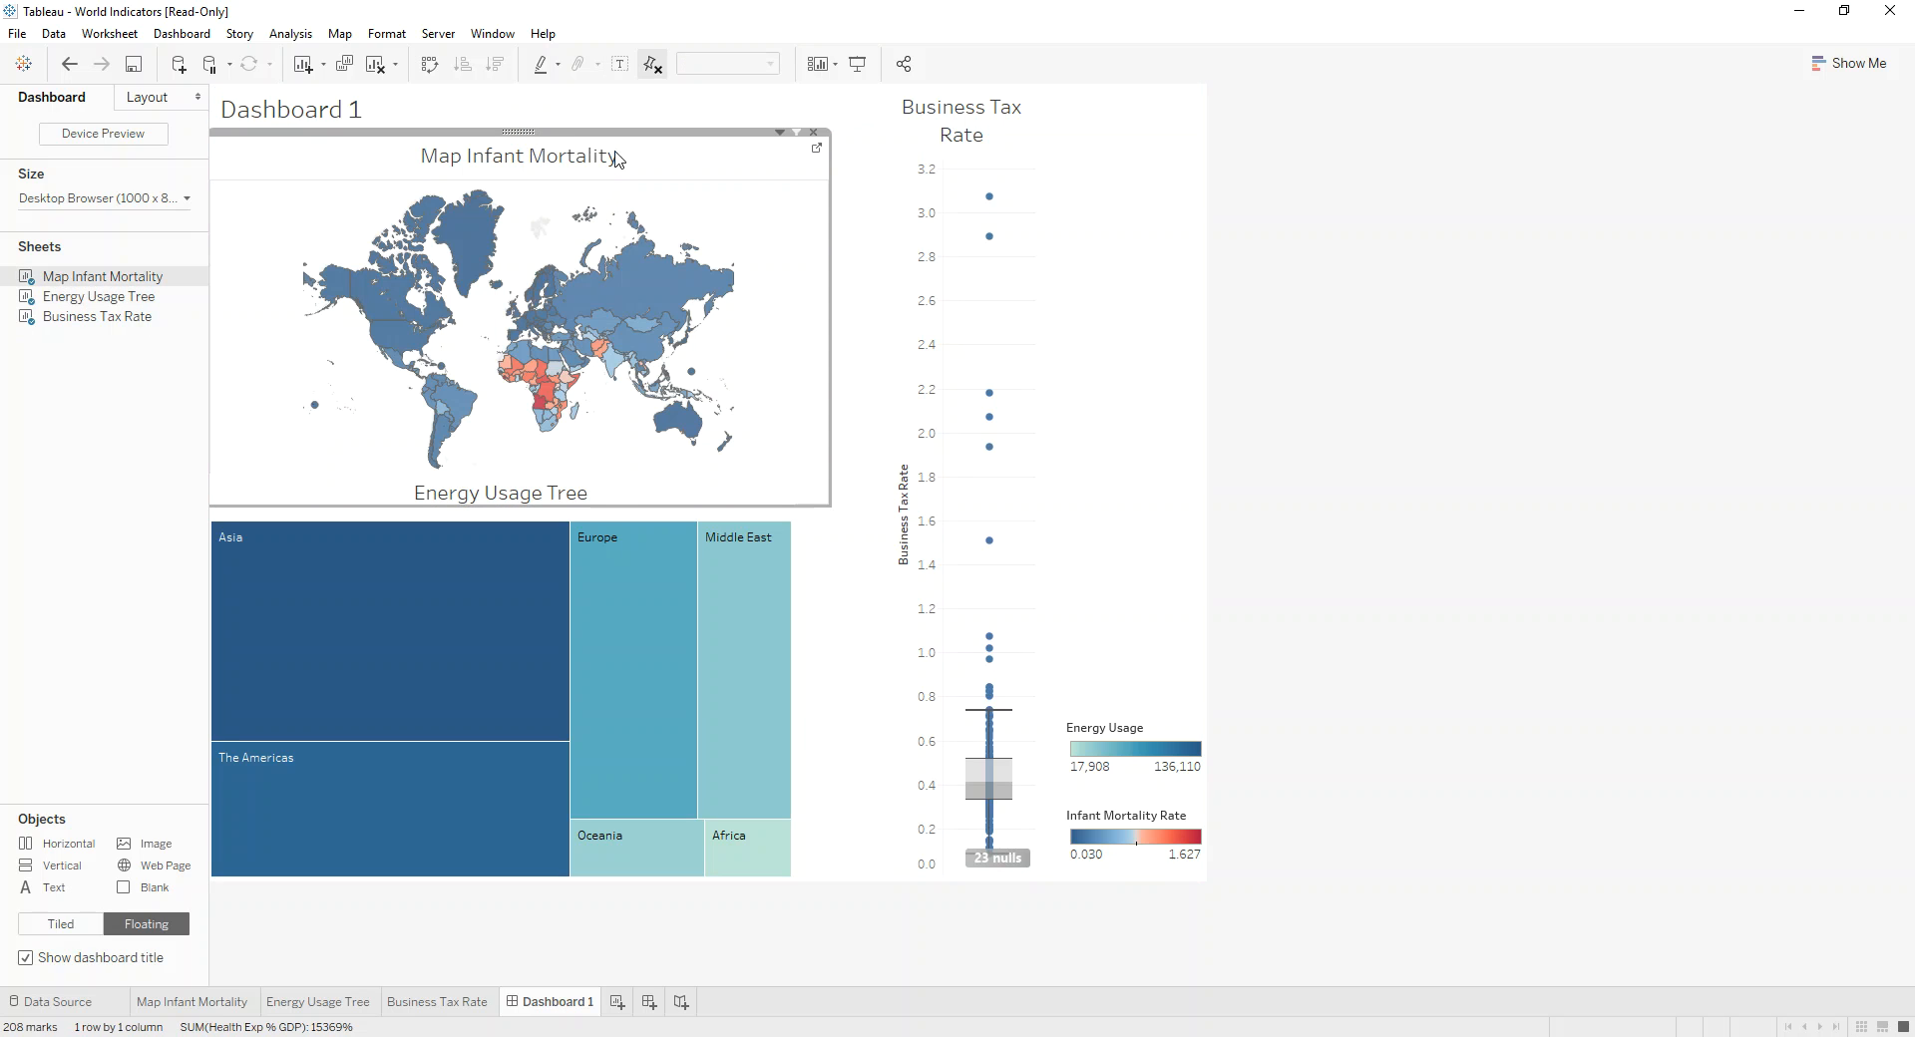
- Lower and shorten the Business Tax Rate chart so it sits below the dashboard title and within the dashboard's lower edge
{"action": "left_click", "coordinate": [963, 92]}
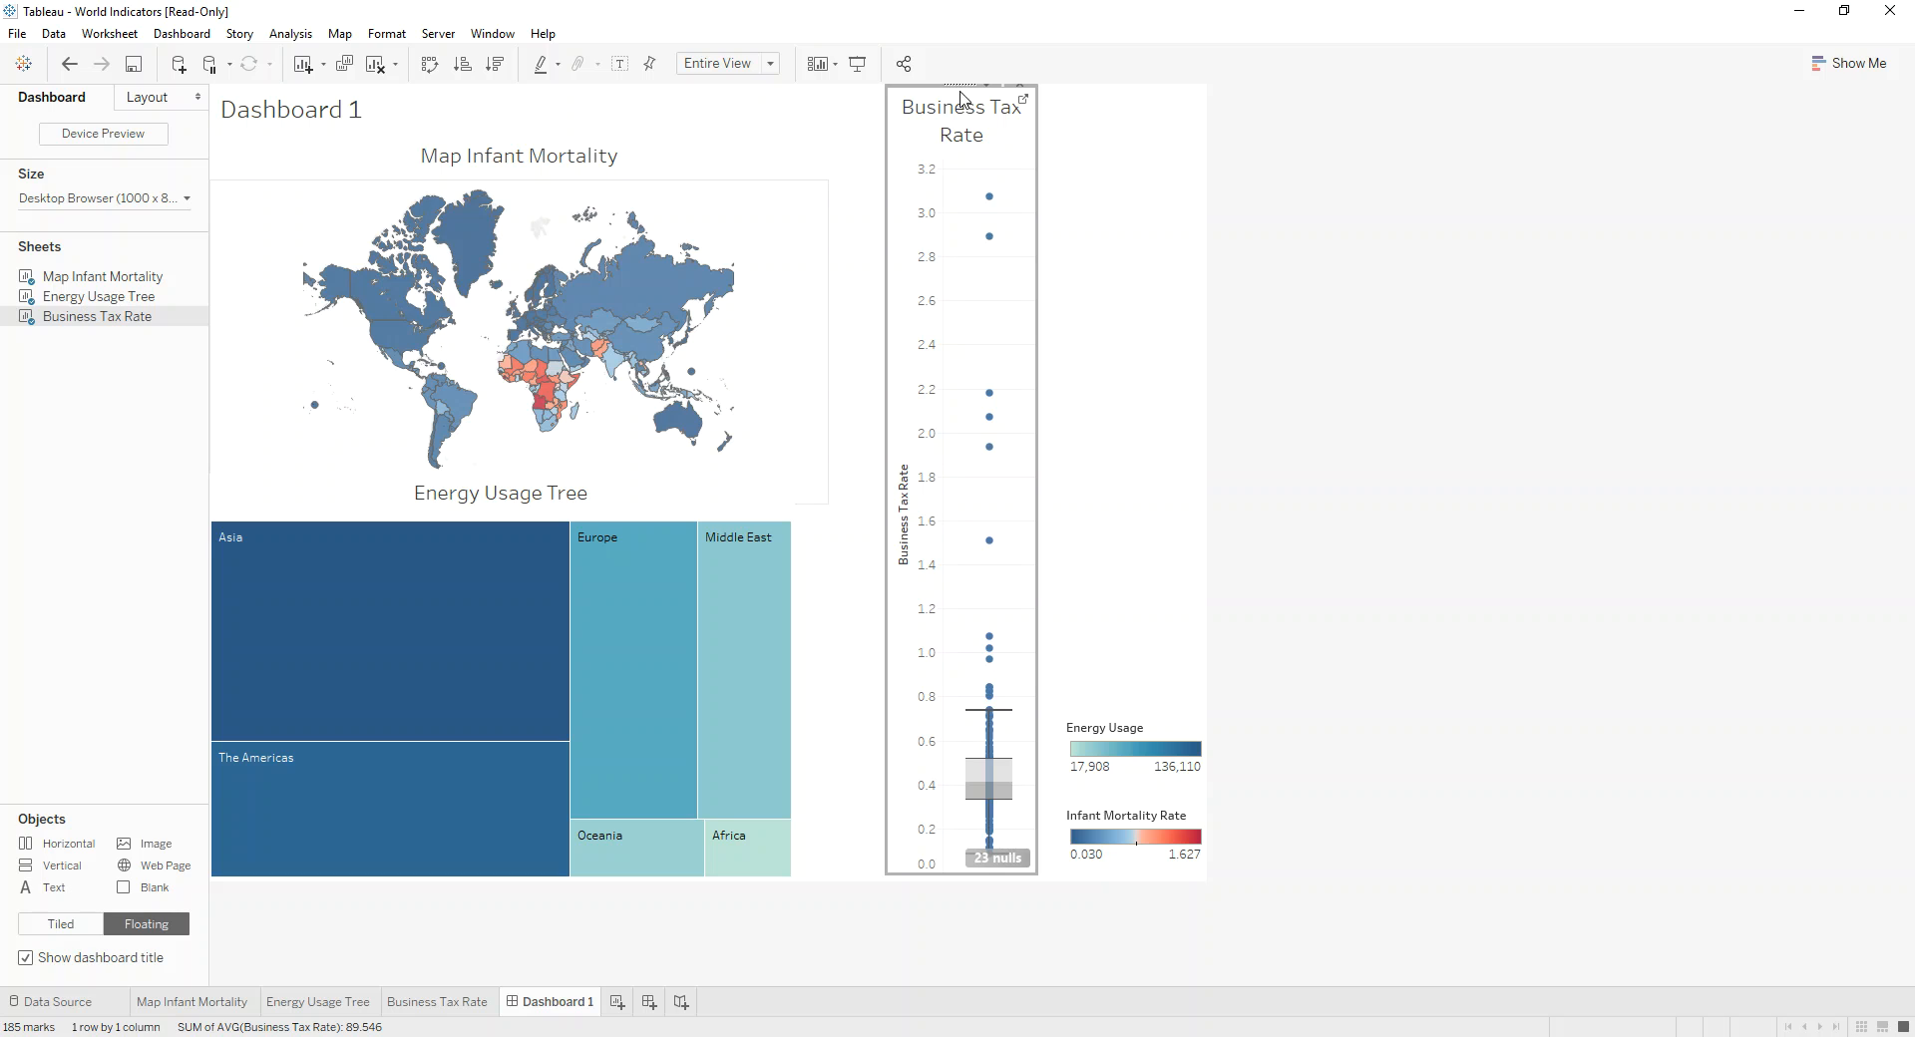
{"action": "left_click_drag", "start_coordinate": [960, 97], "coordinate": [956, 154]}
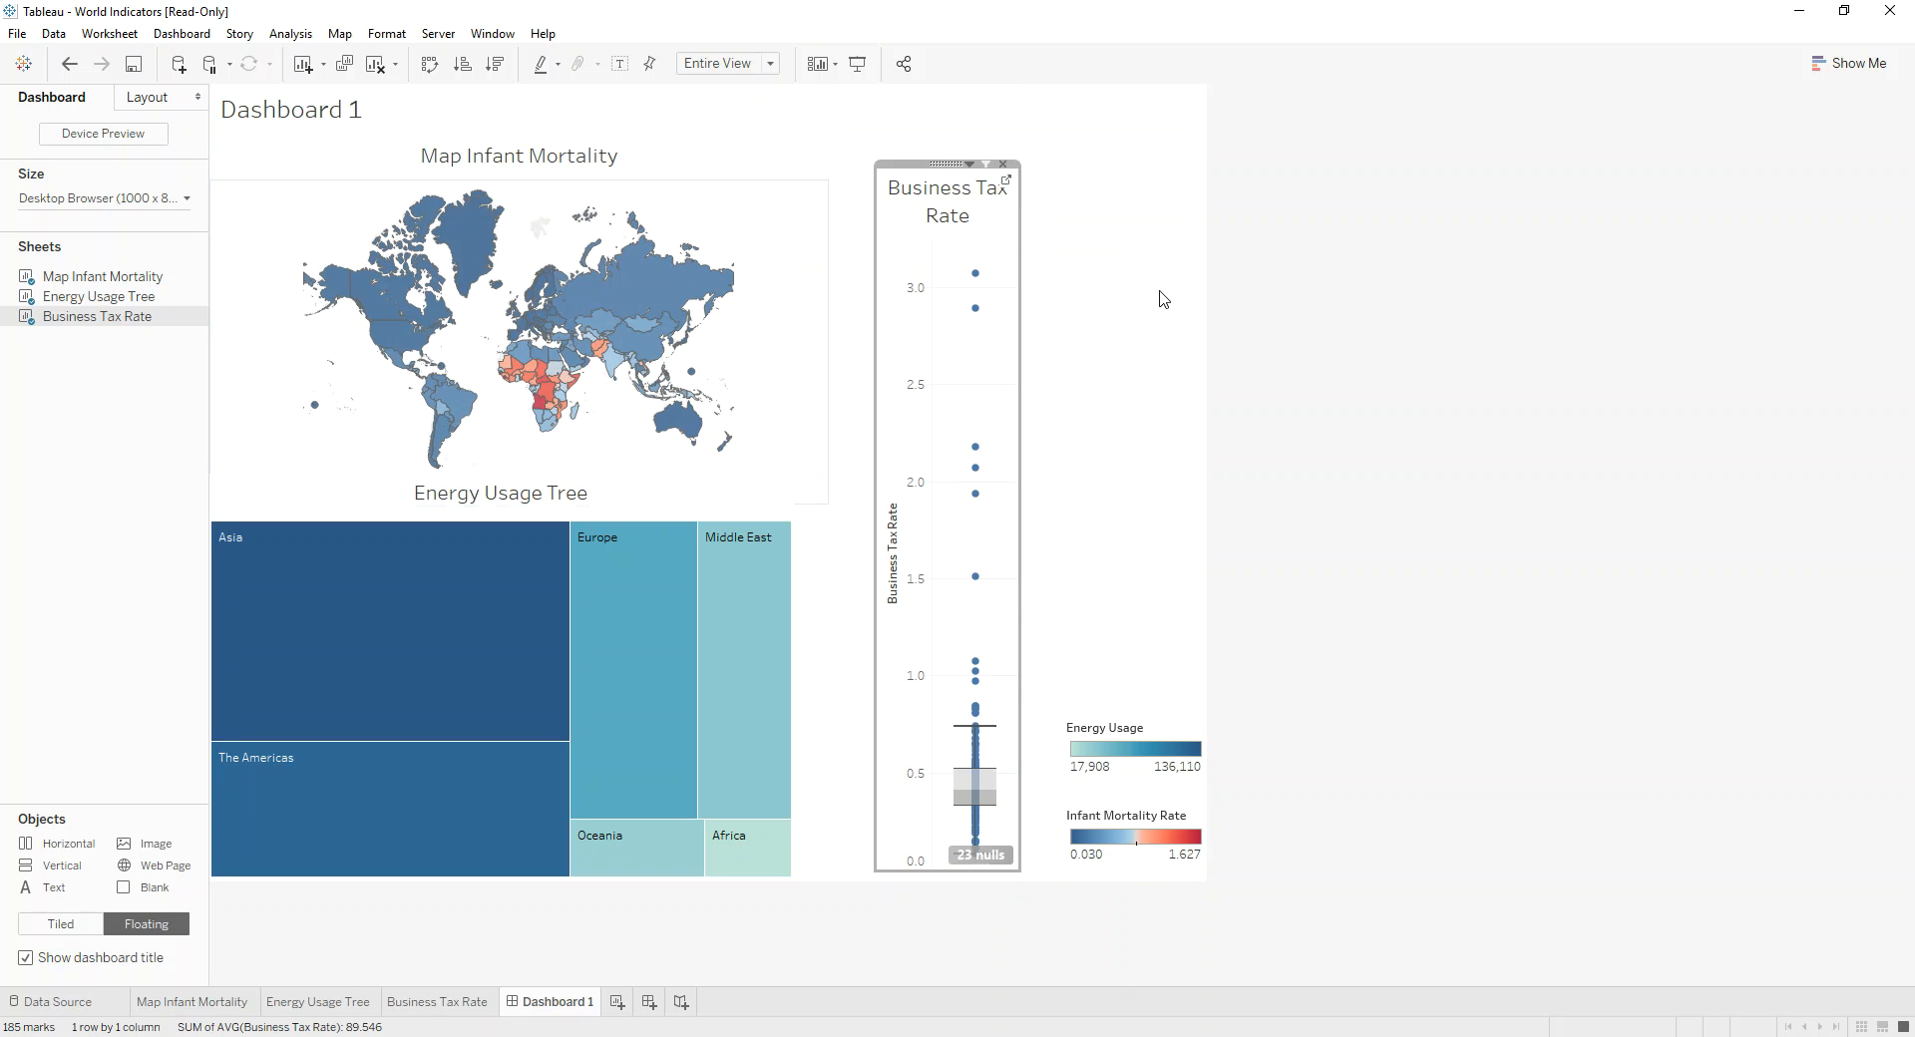
{"action": "left_click", "coordinate": [1346, 287]}
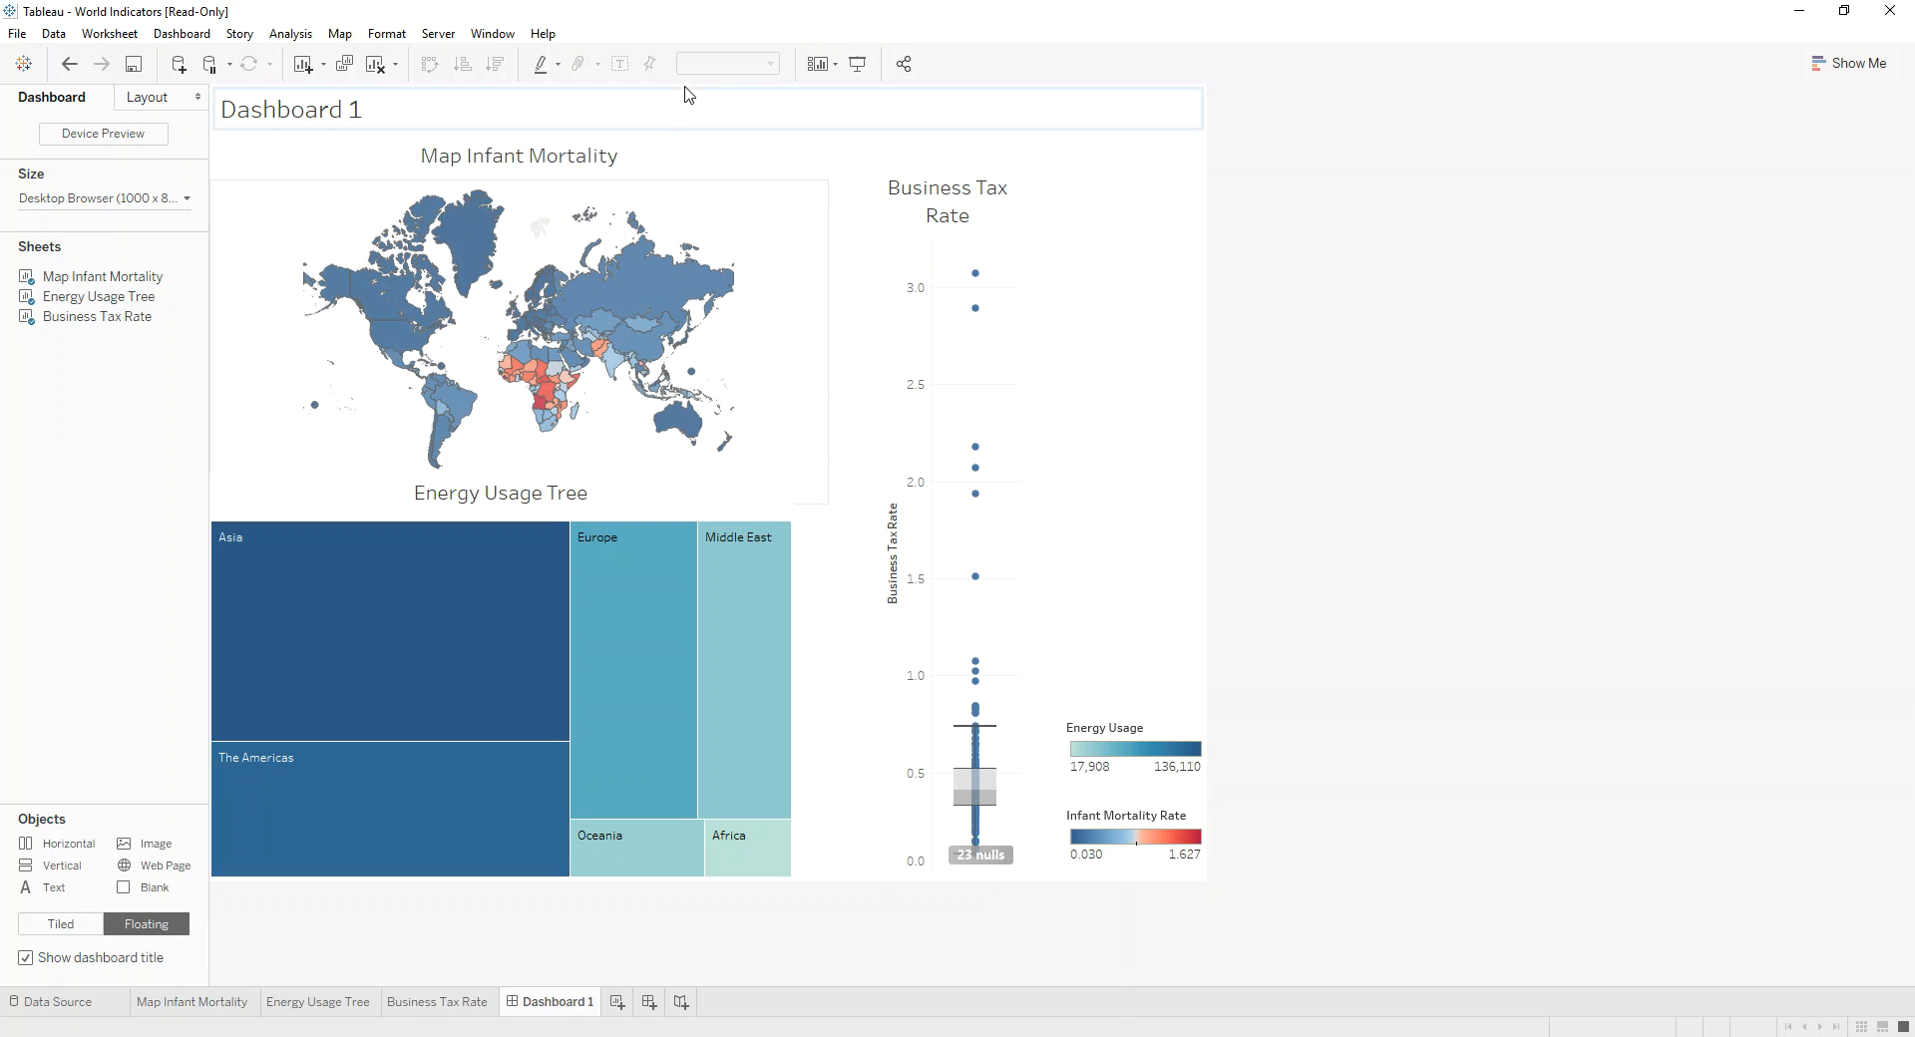
- Change the dashboard title to "World Indicators Dashboard" and center it
{"action": "double_click", "coordinate": [603, 122]}
{"action": "key", "text": "ctrl+a"}
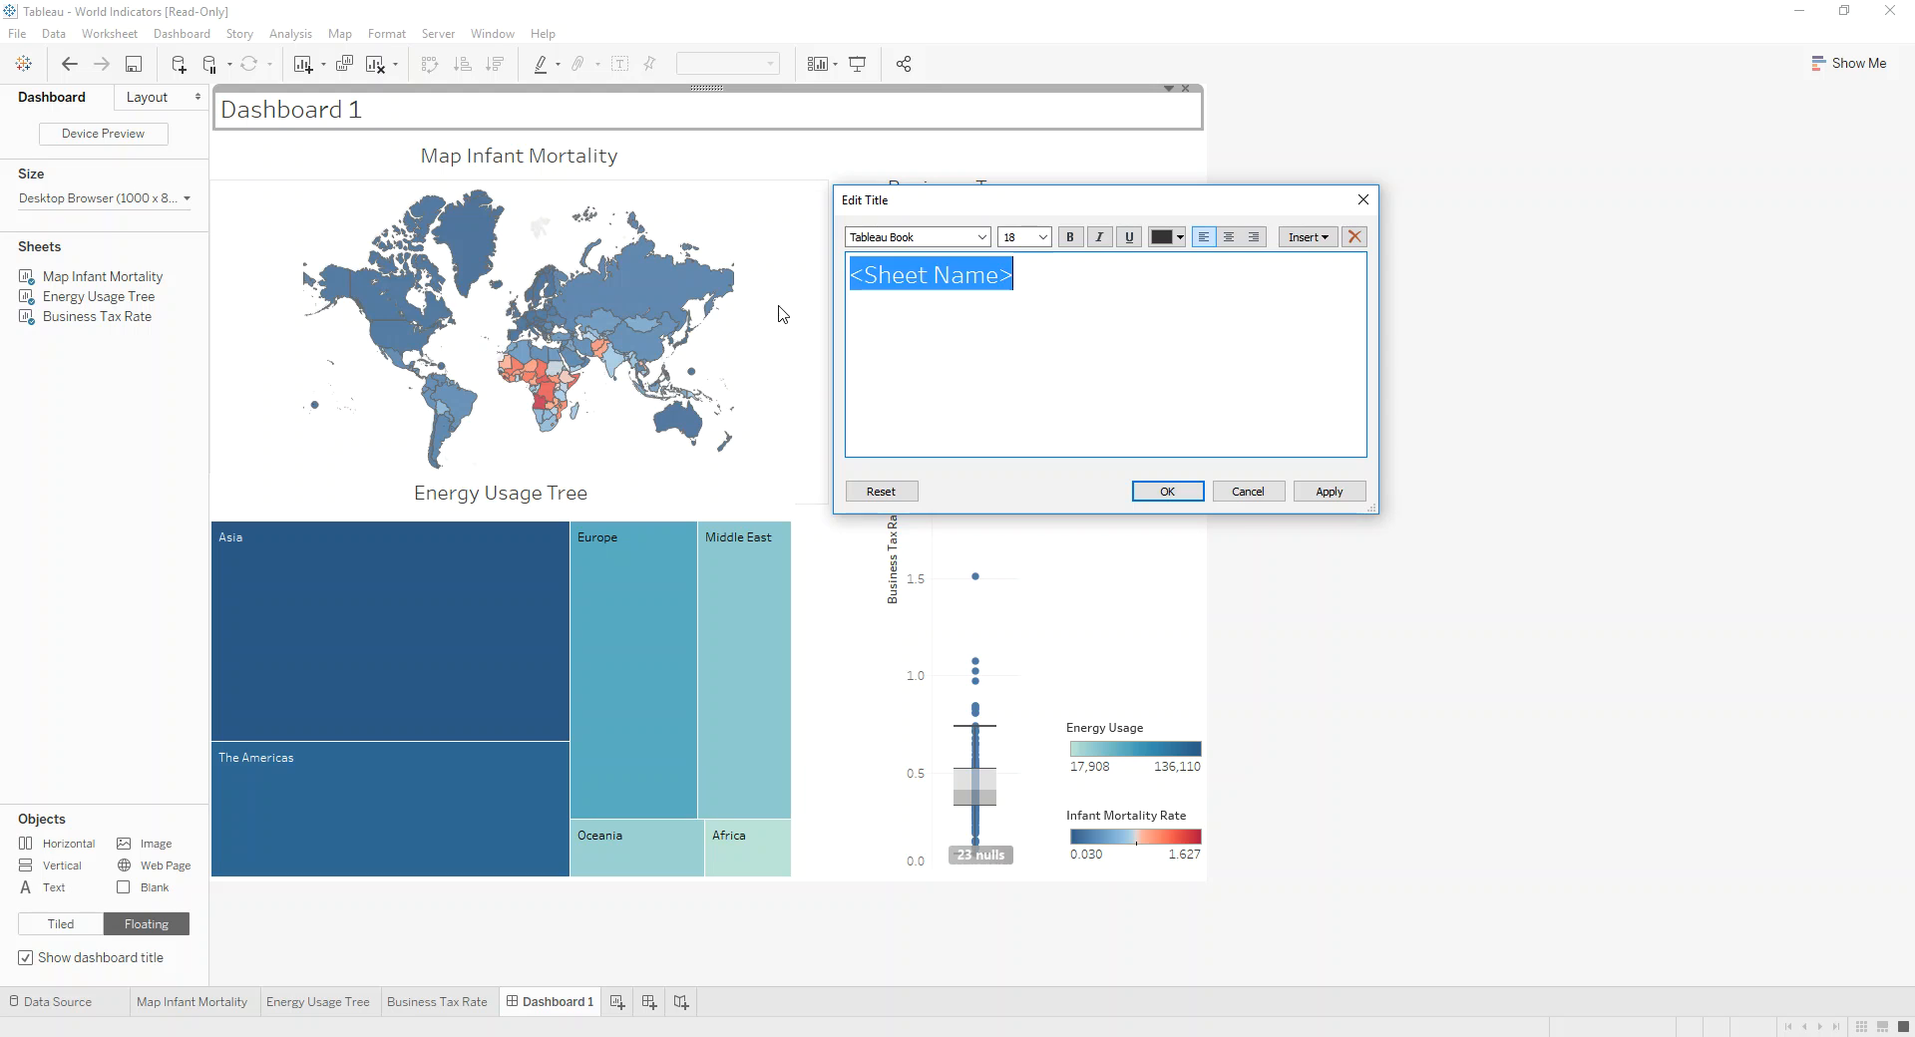
{"action": "type", "text": "World Indicators Dashboard"}
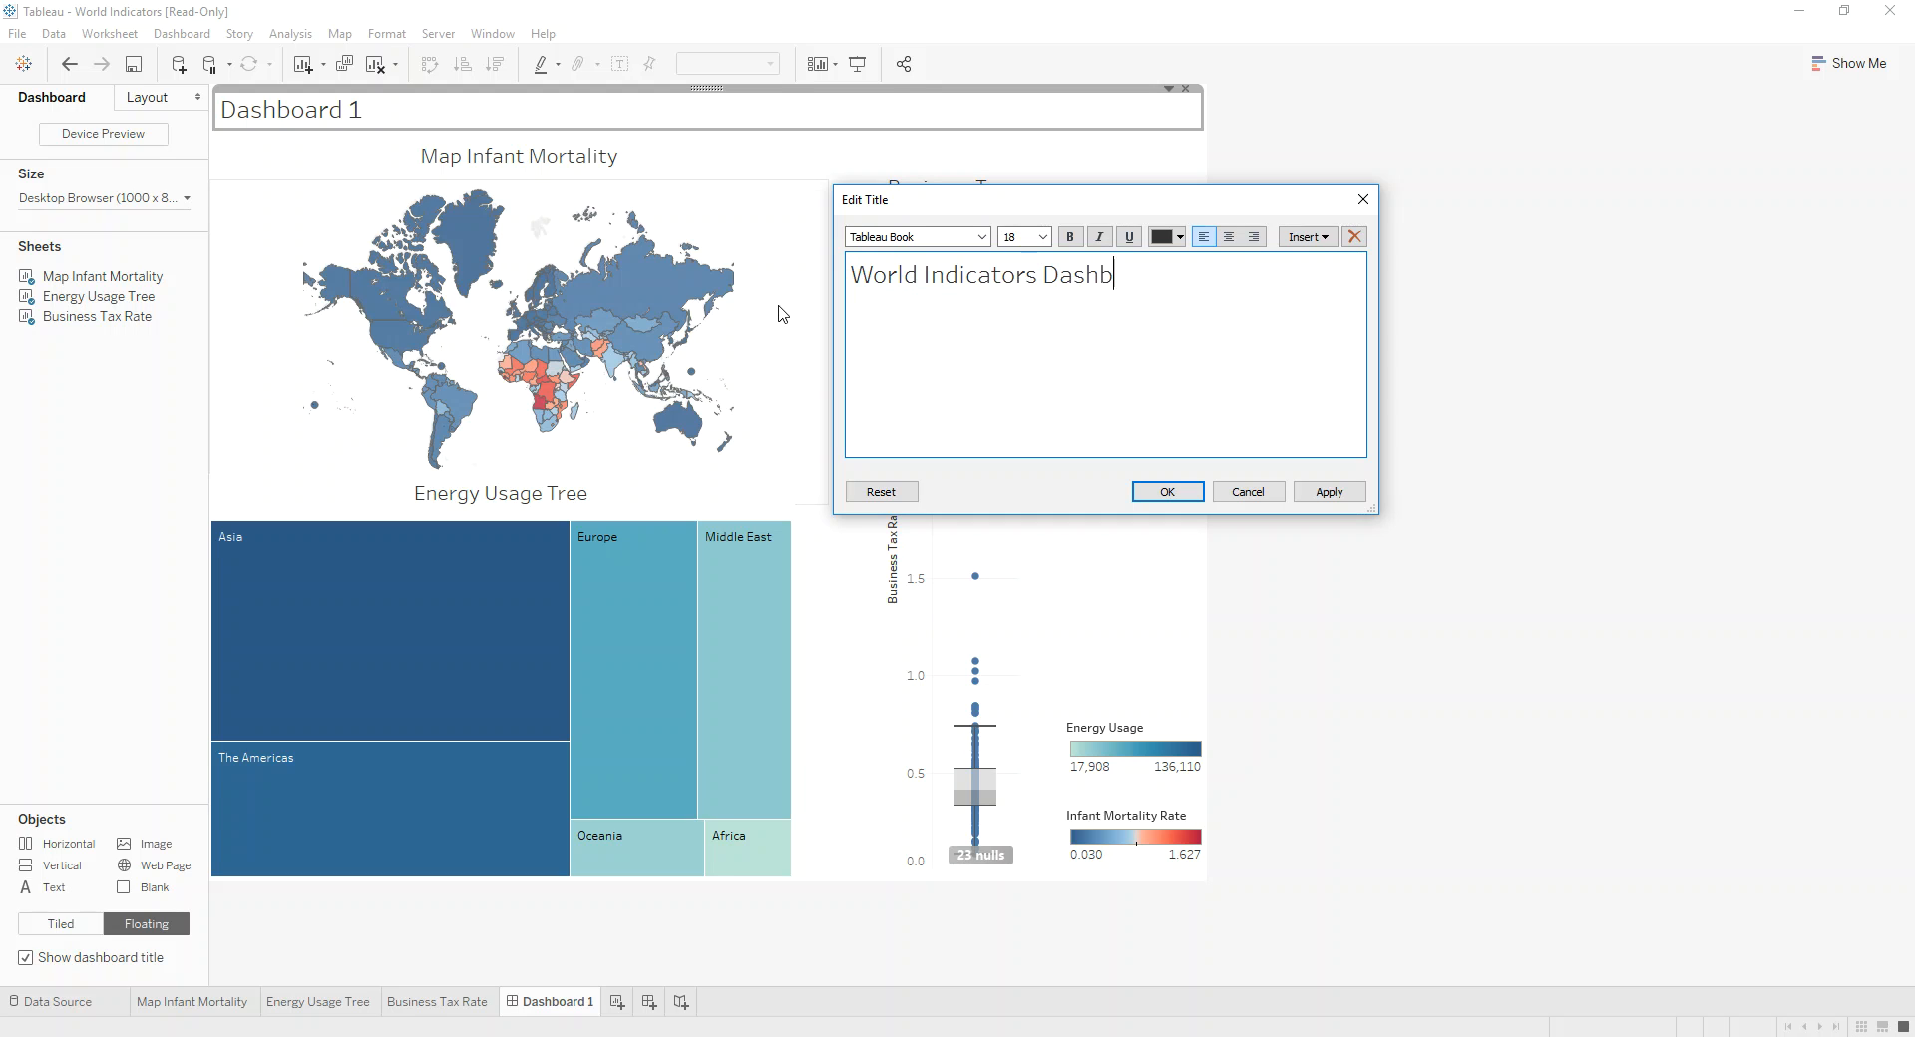
{"action": "left_click", "coordinate": [1229, 237]}
{"action": "left_click", "coordinate": [1356, 499]}
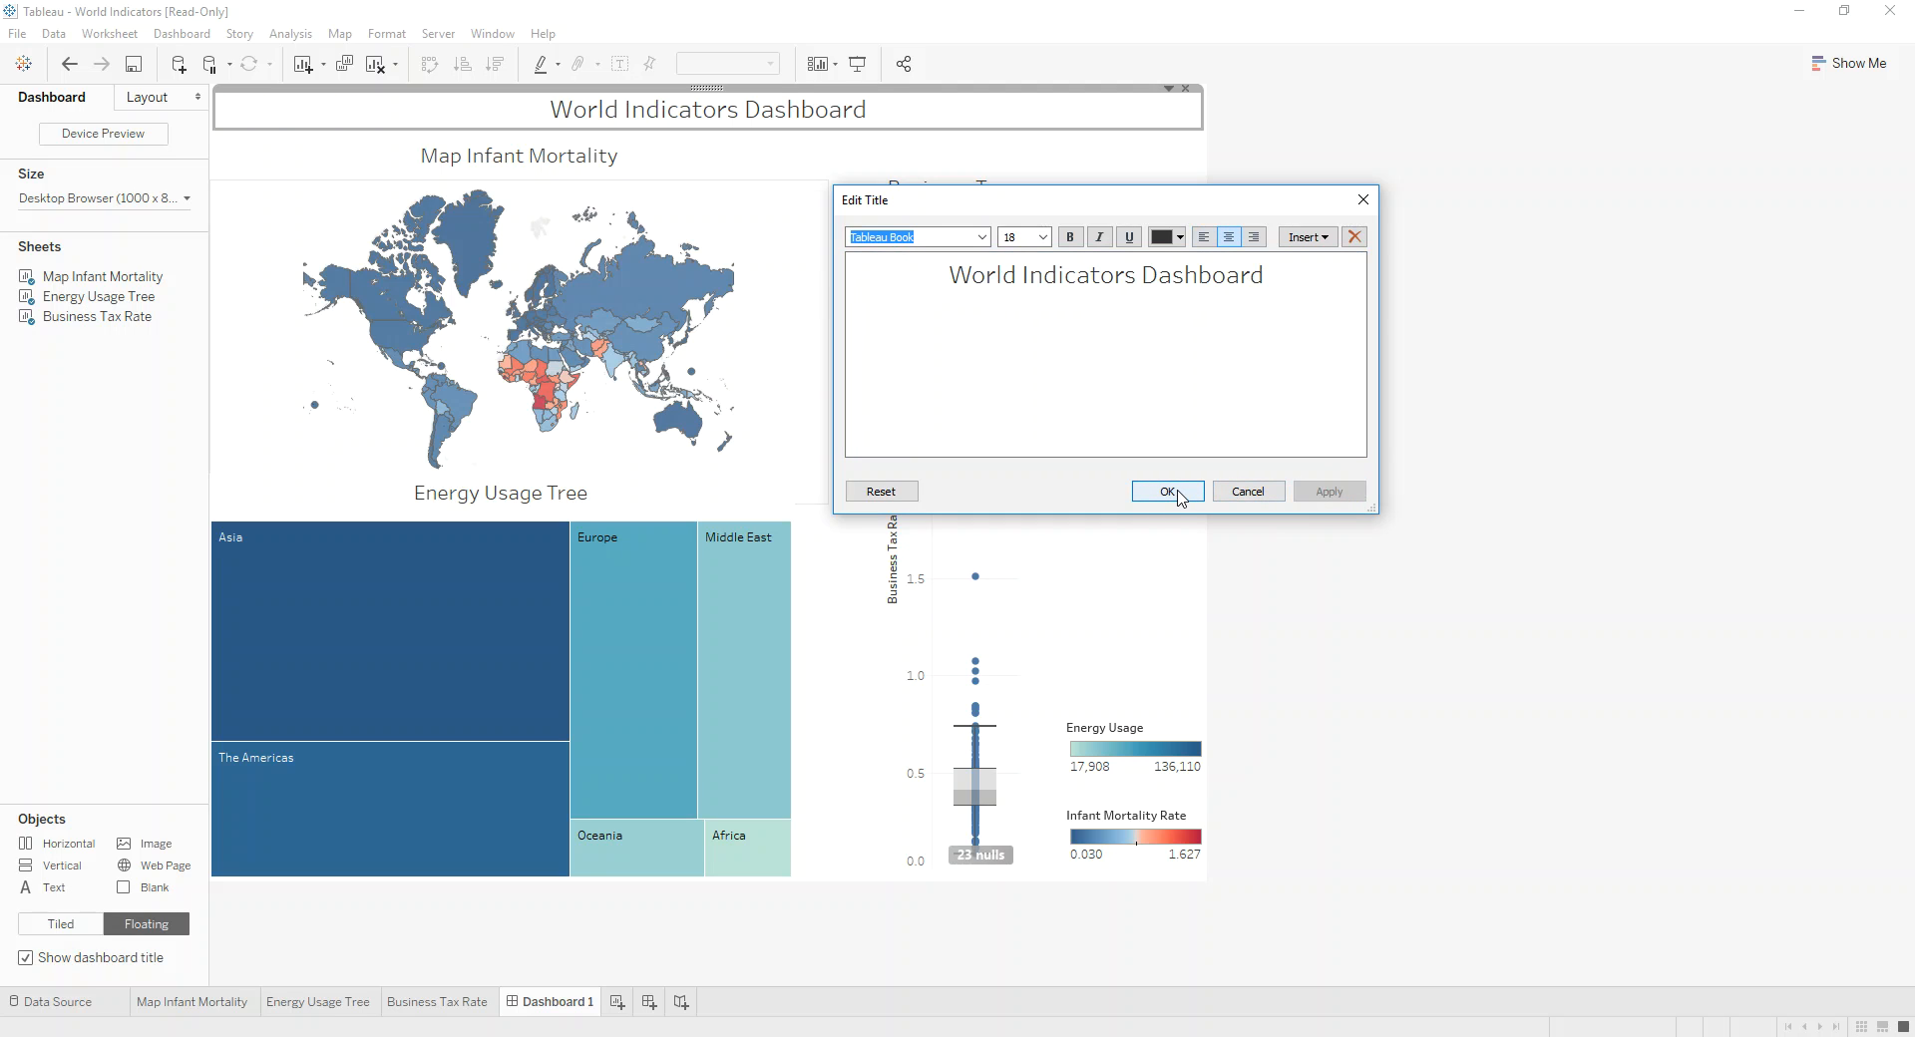